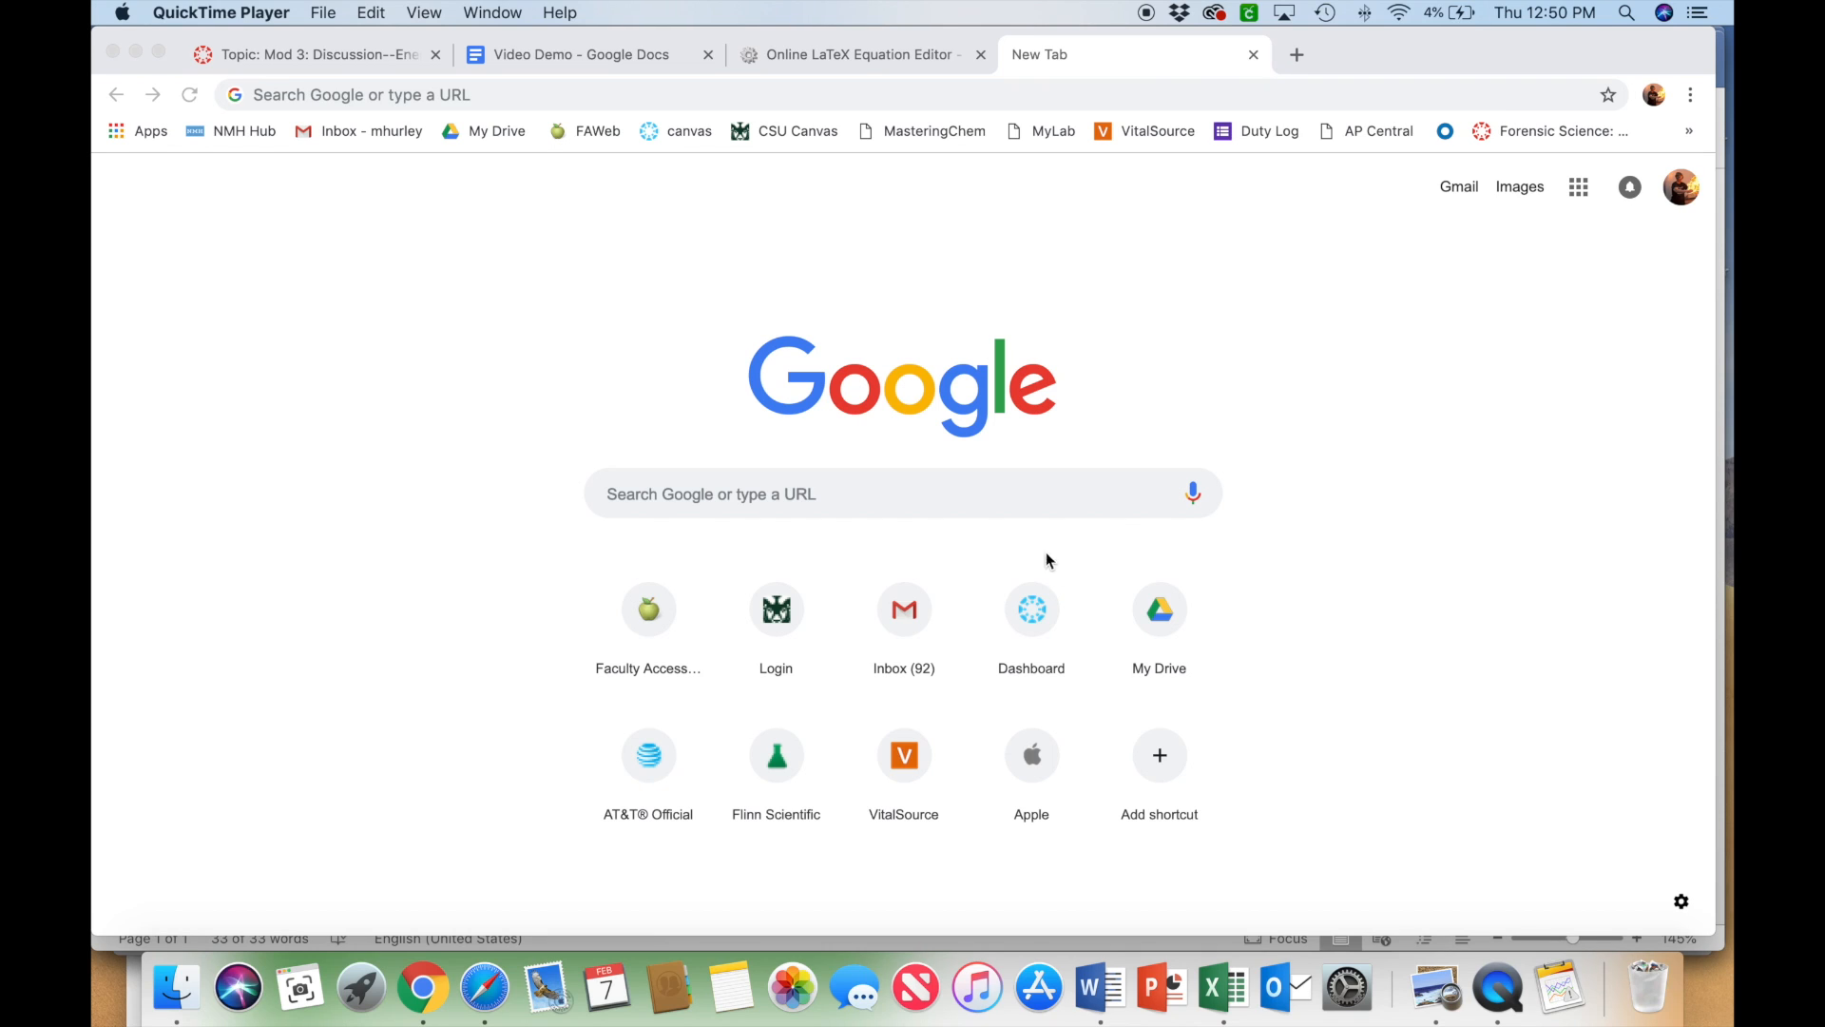
# - Search the web for "online latex equation editor" and open the CodeCogs Online LaTeX Equation Editor
pyautogui.click(953, 494)
pyautogui.write('online')
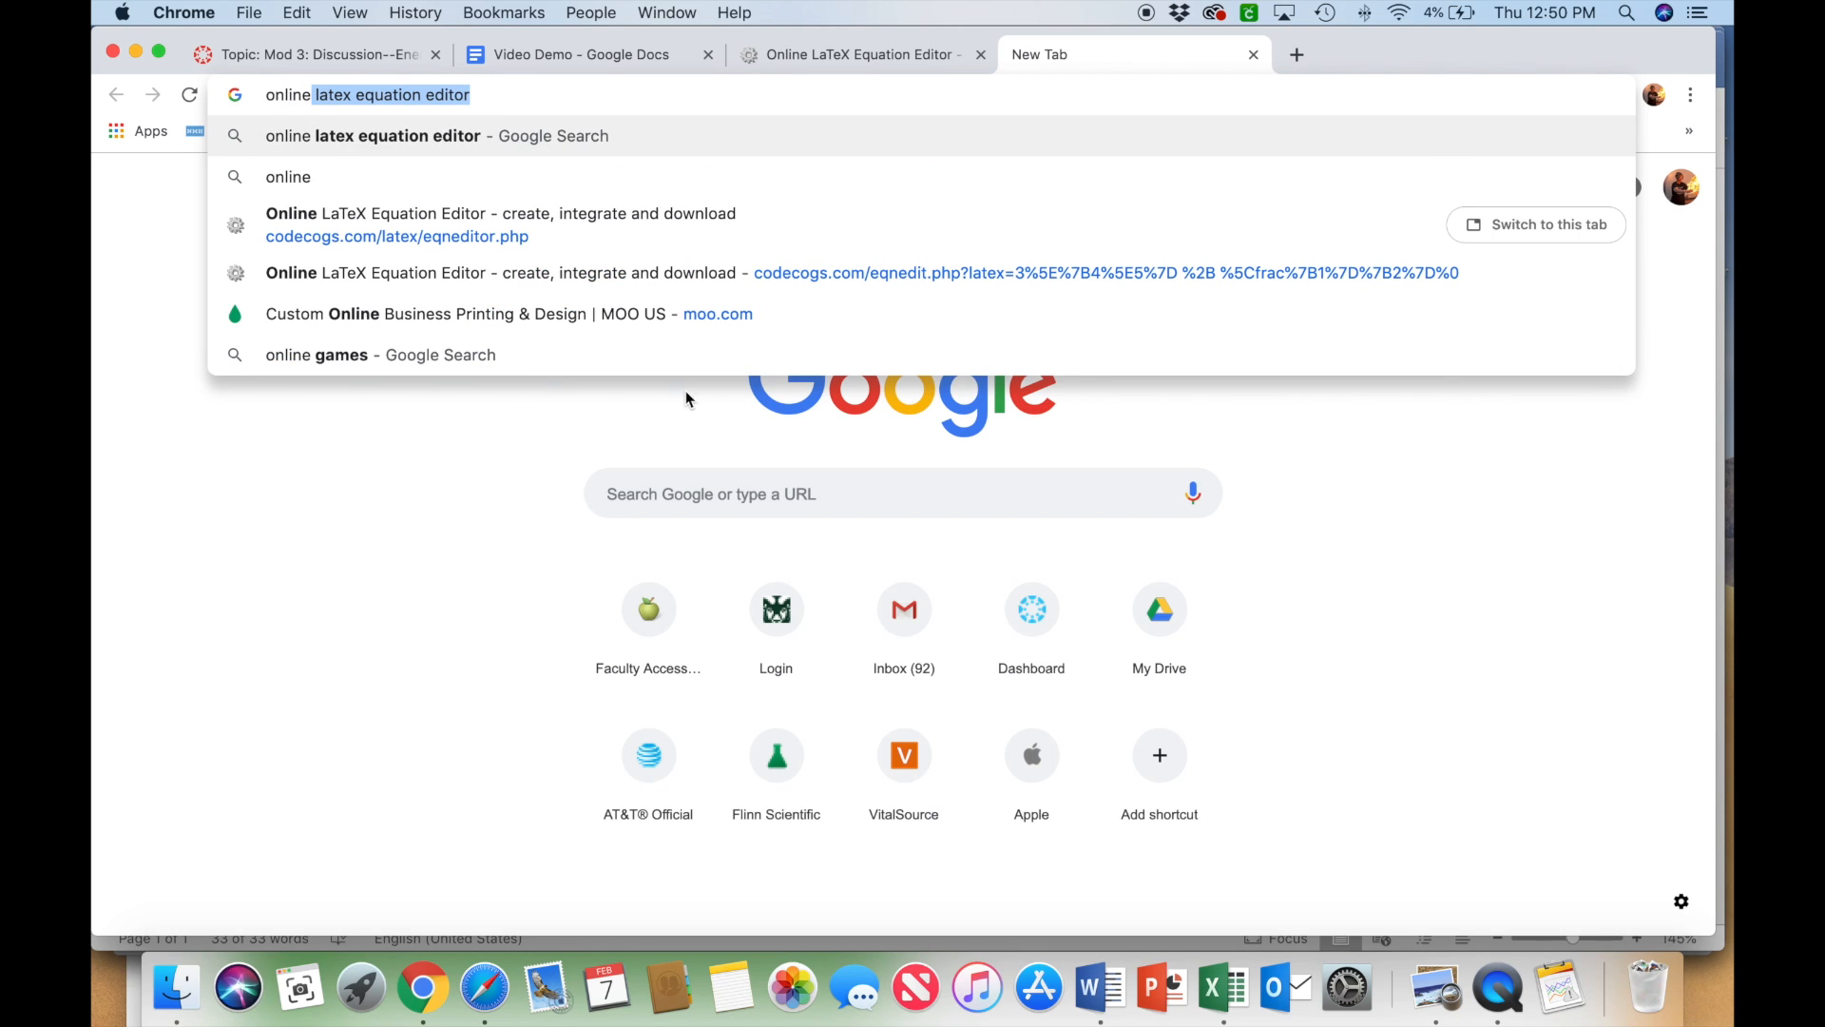
pyautogui.click(396, 147)
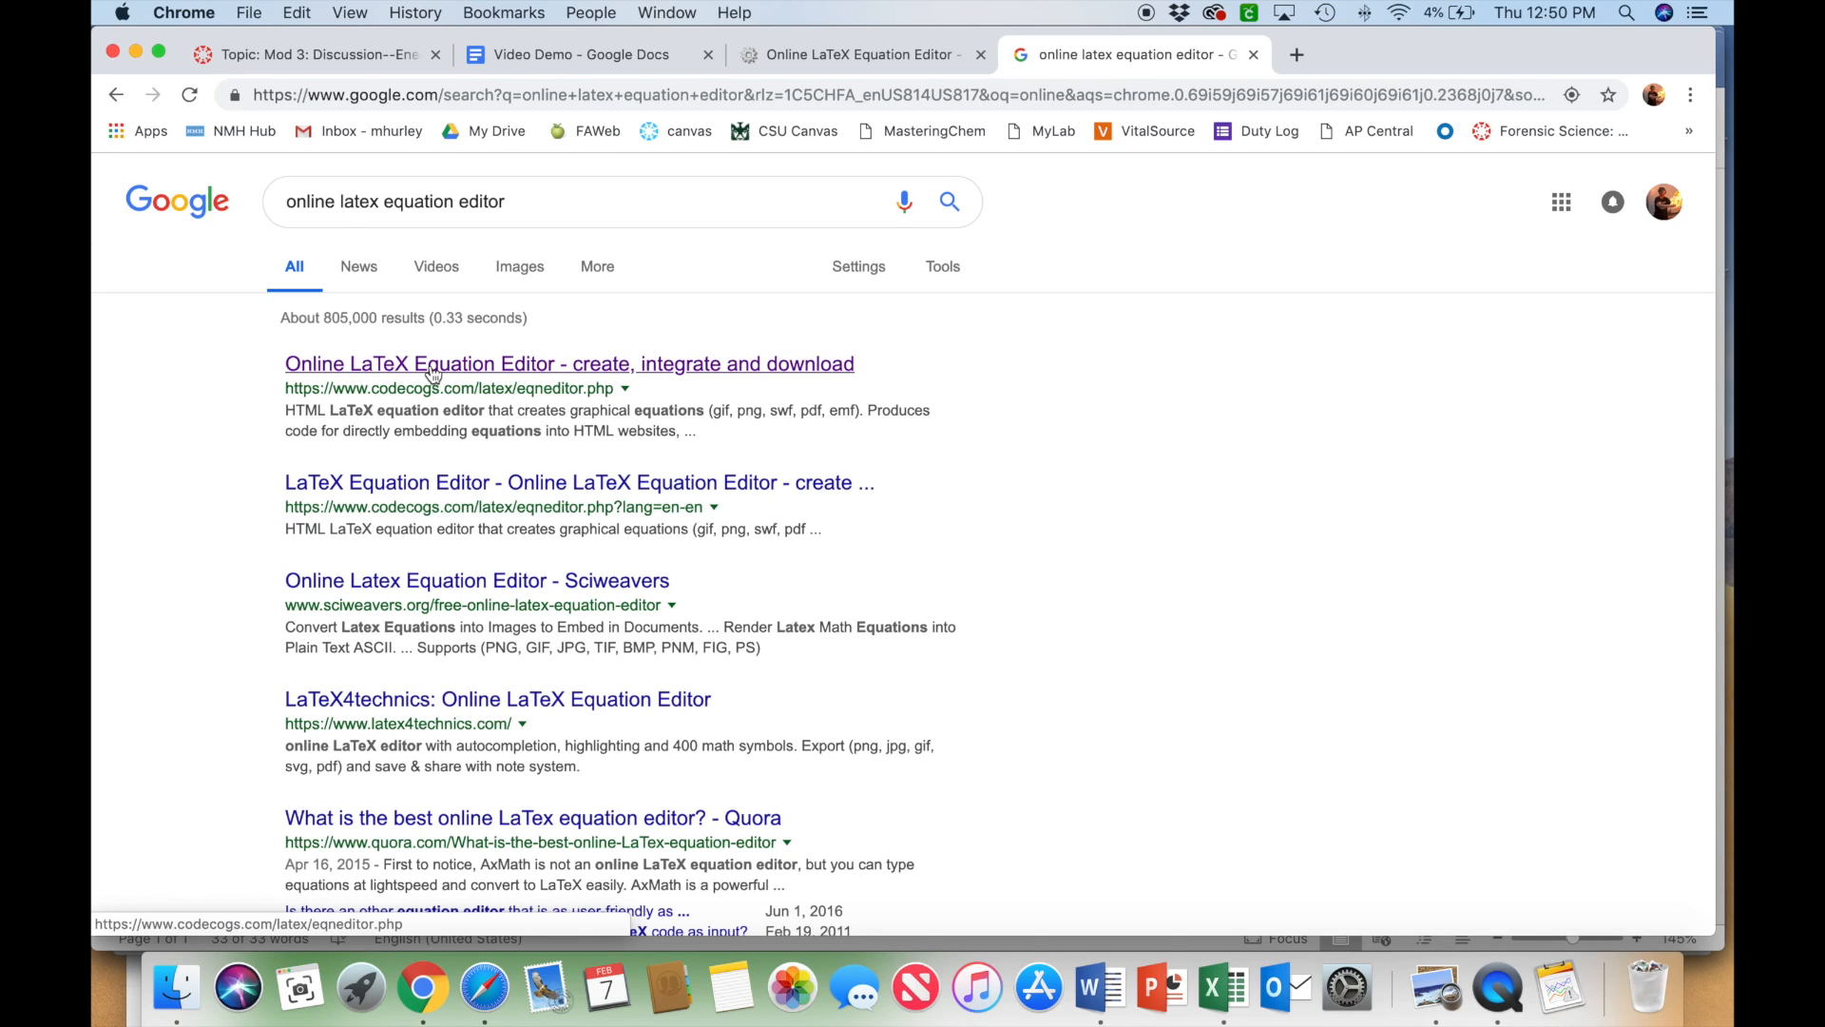
pyautogui.click(434, 373)
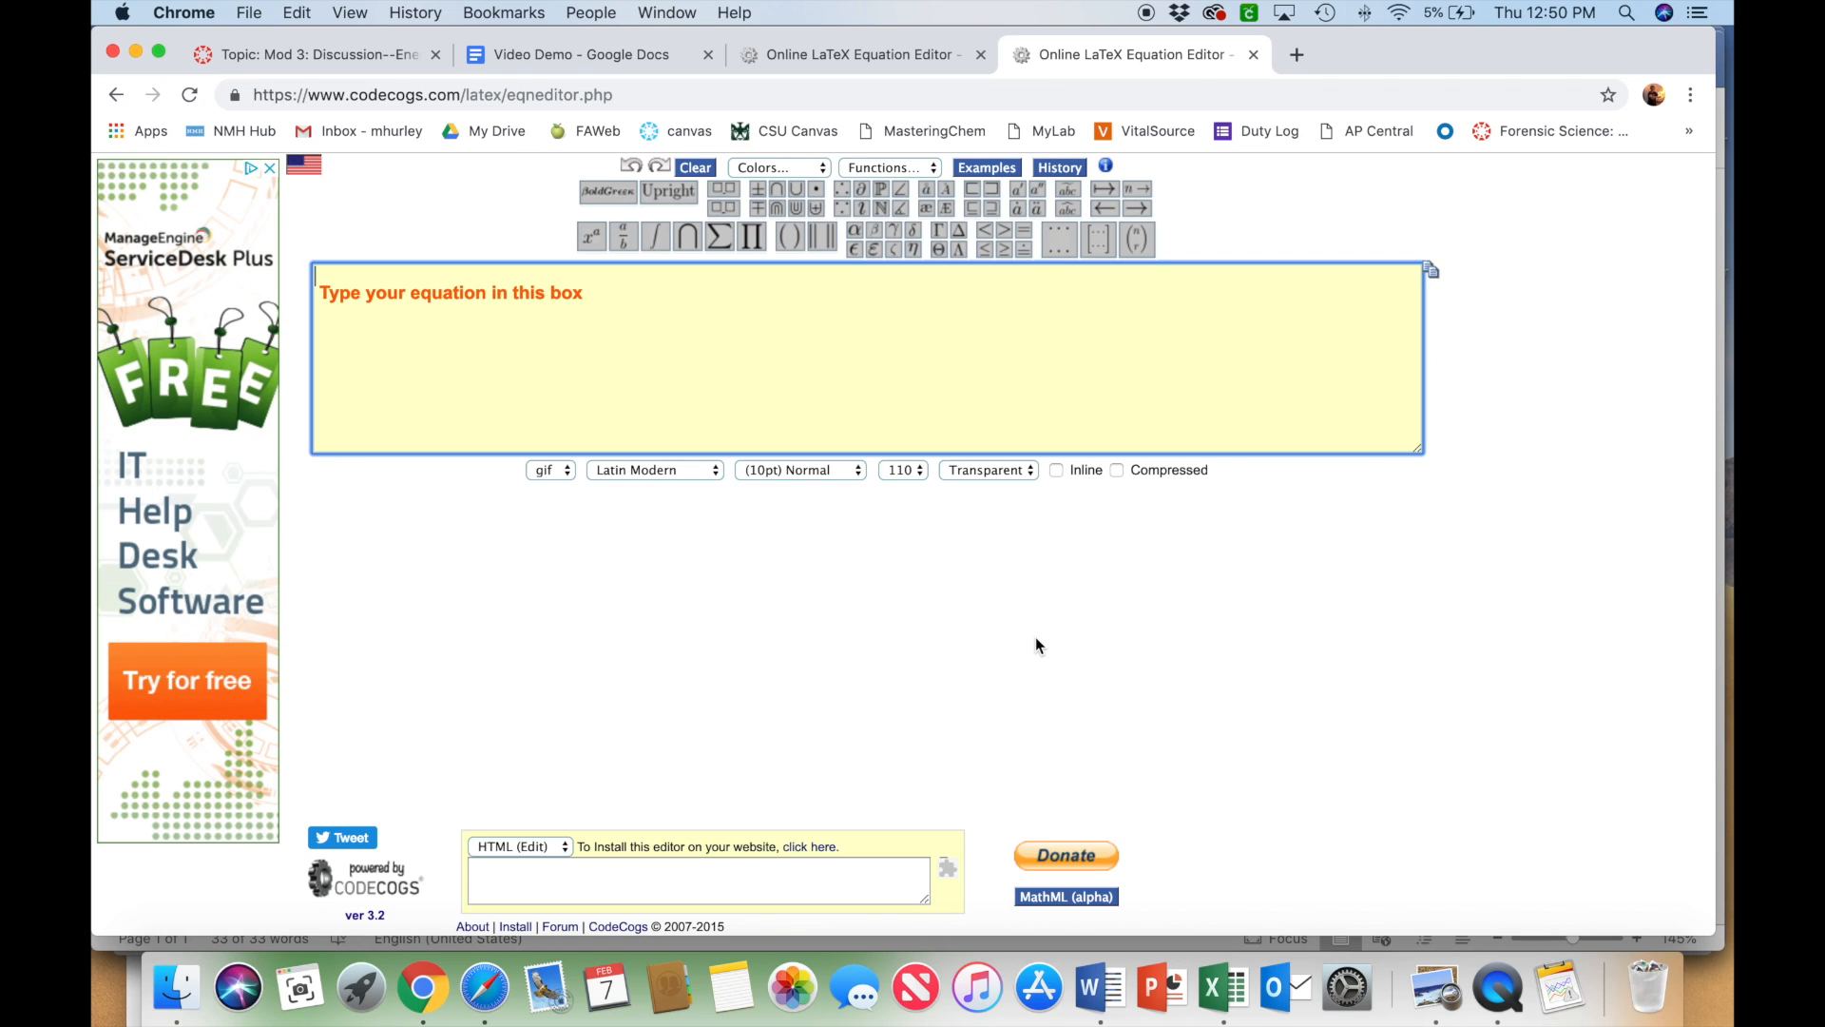
pyautogui.scroll(5, 1048, 641)
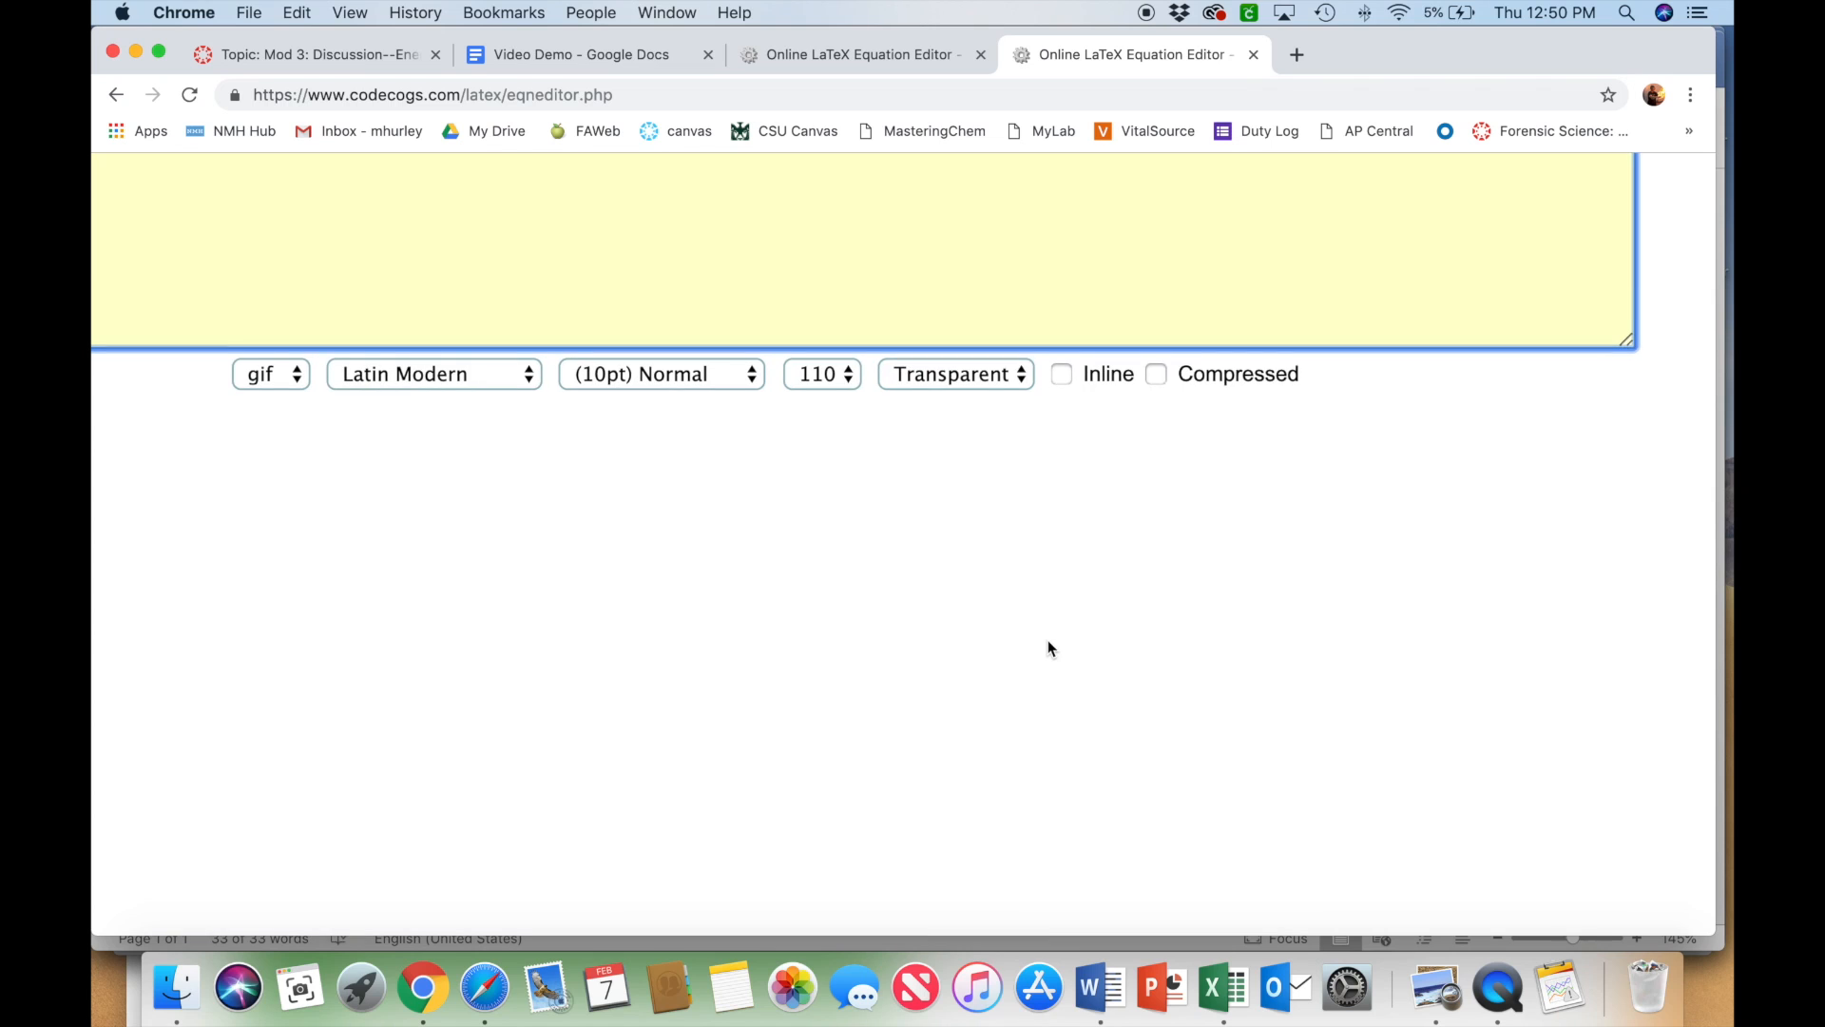
pyautogui.scroll(-5, 1049, 647)
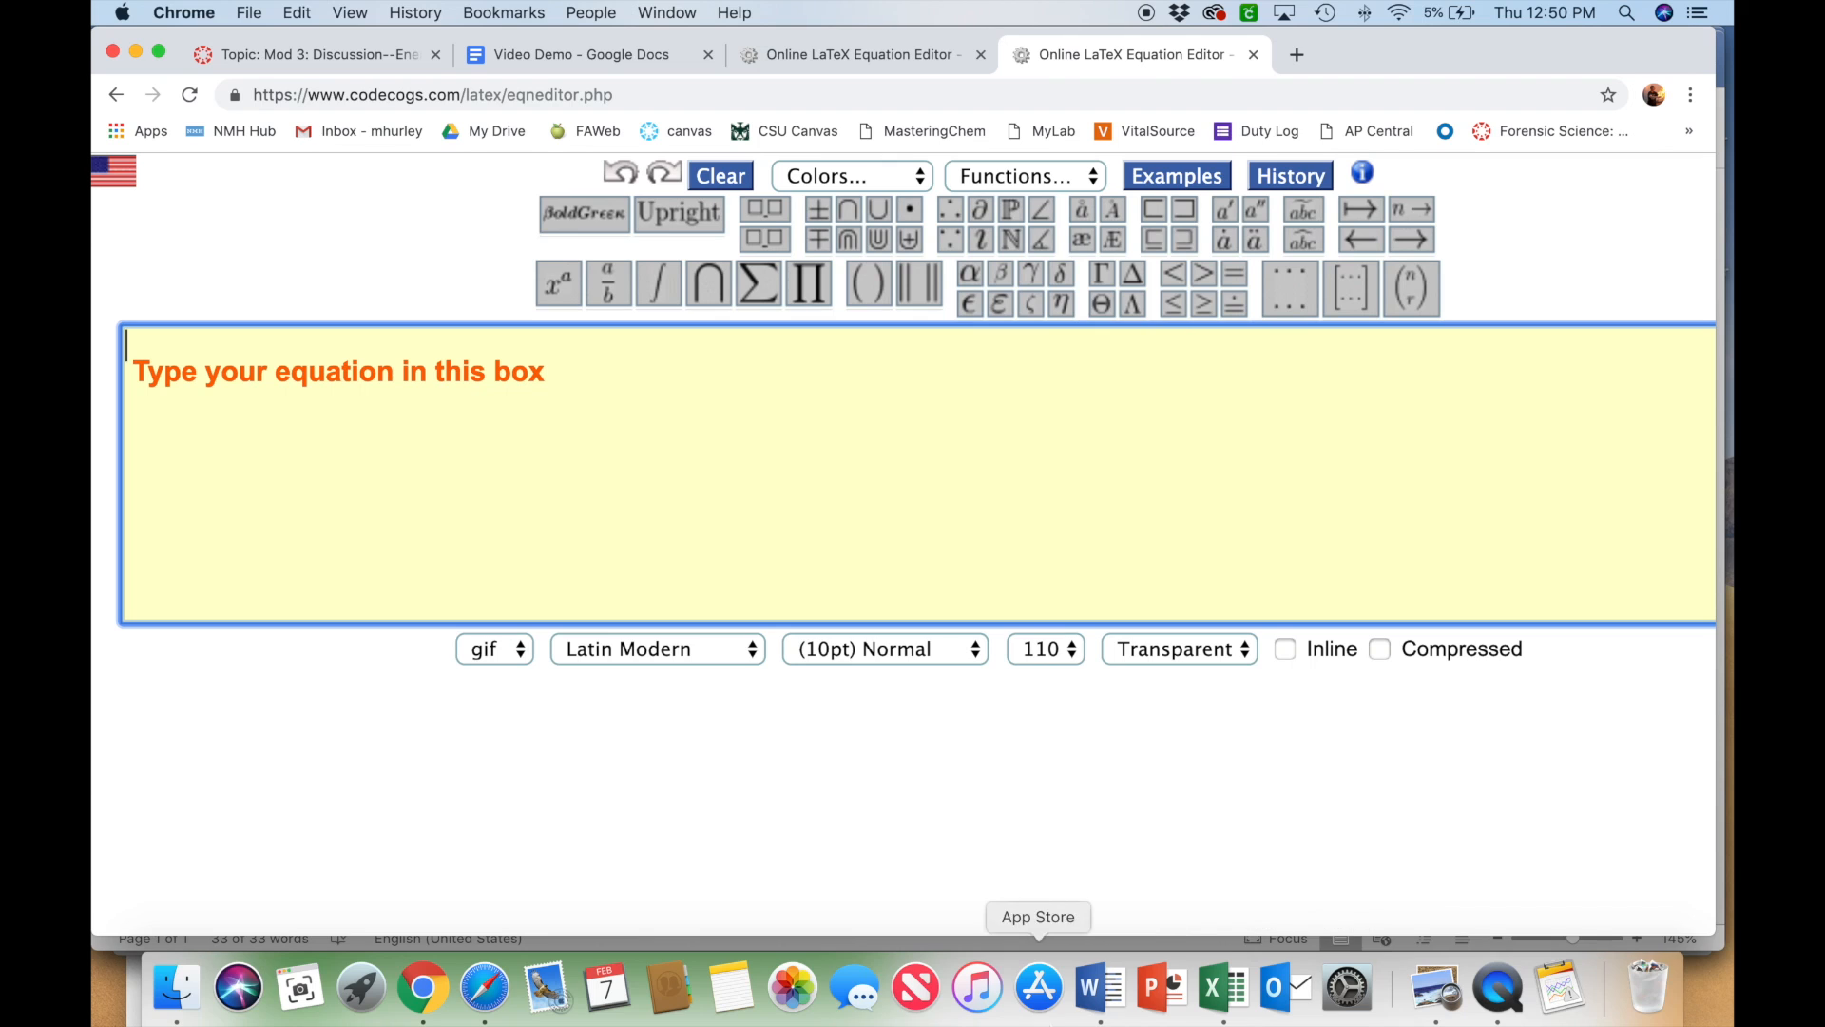
# - Switch to Word and copy the octane combustion question together with its balanced chemical equation from Video Demo 2
pyautogui.click(1098, 992)
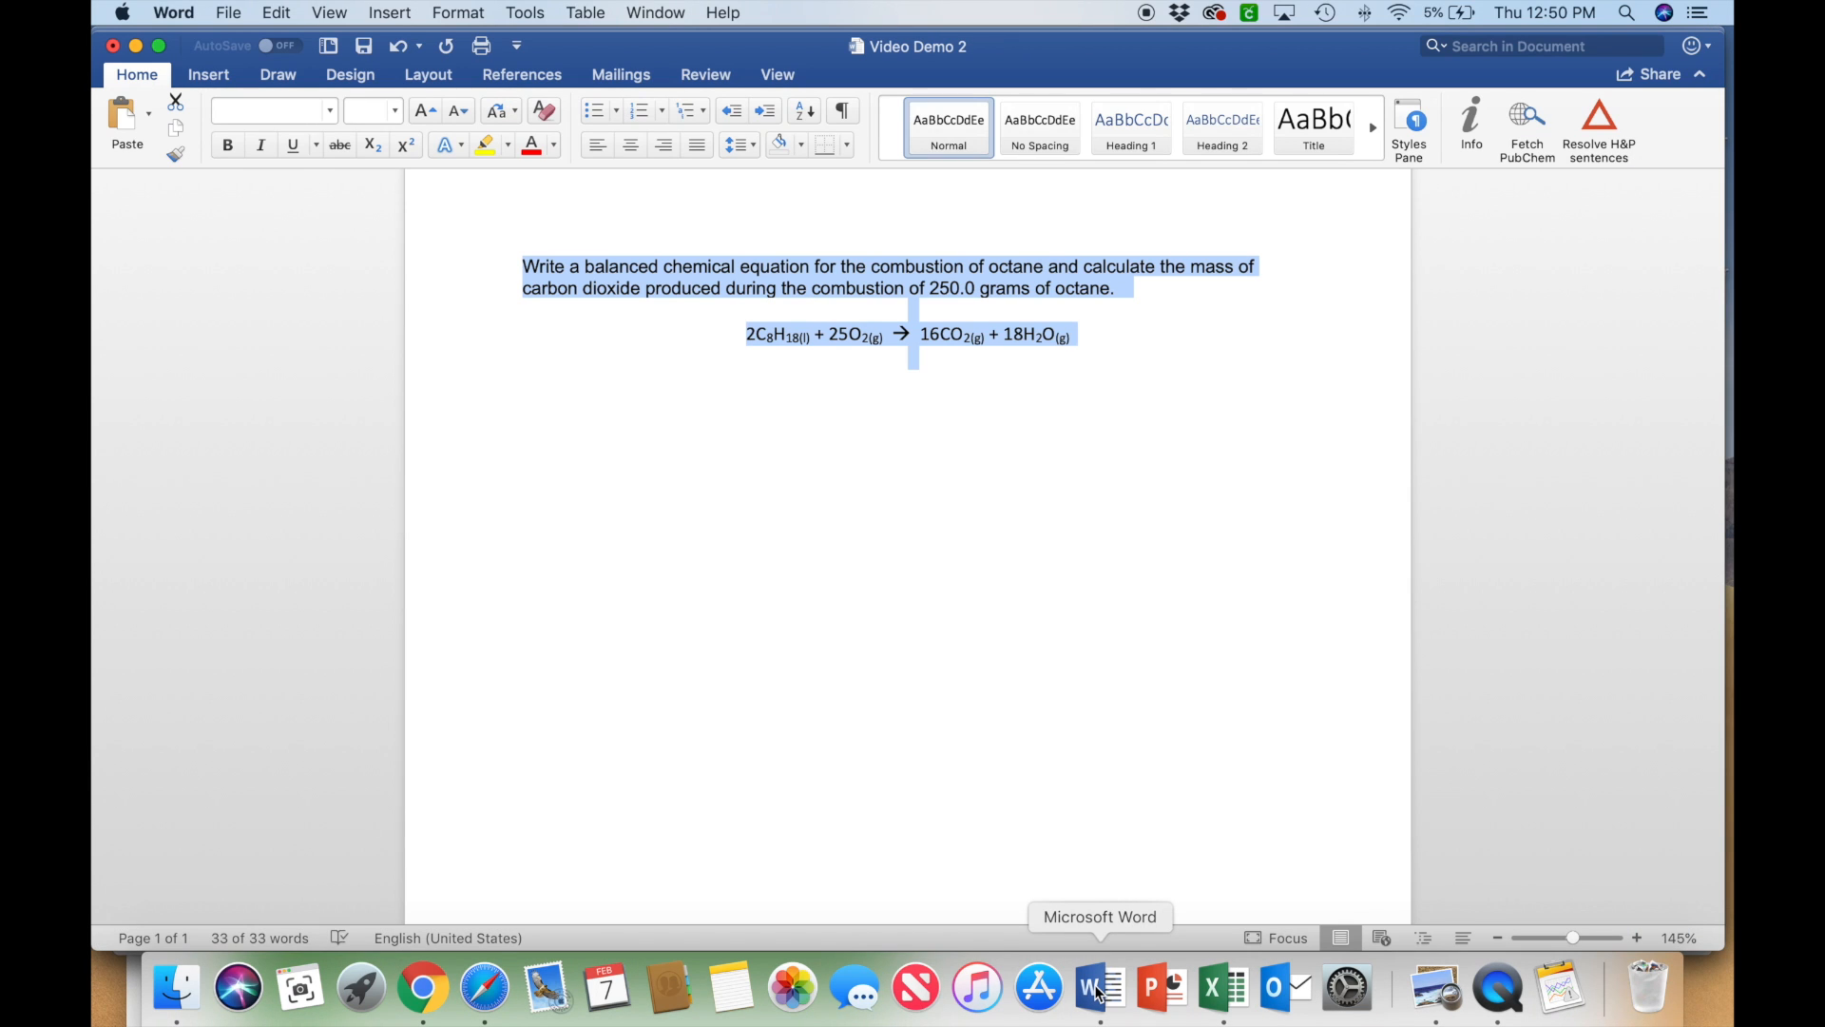
pyautogui.click(940, 514)
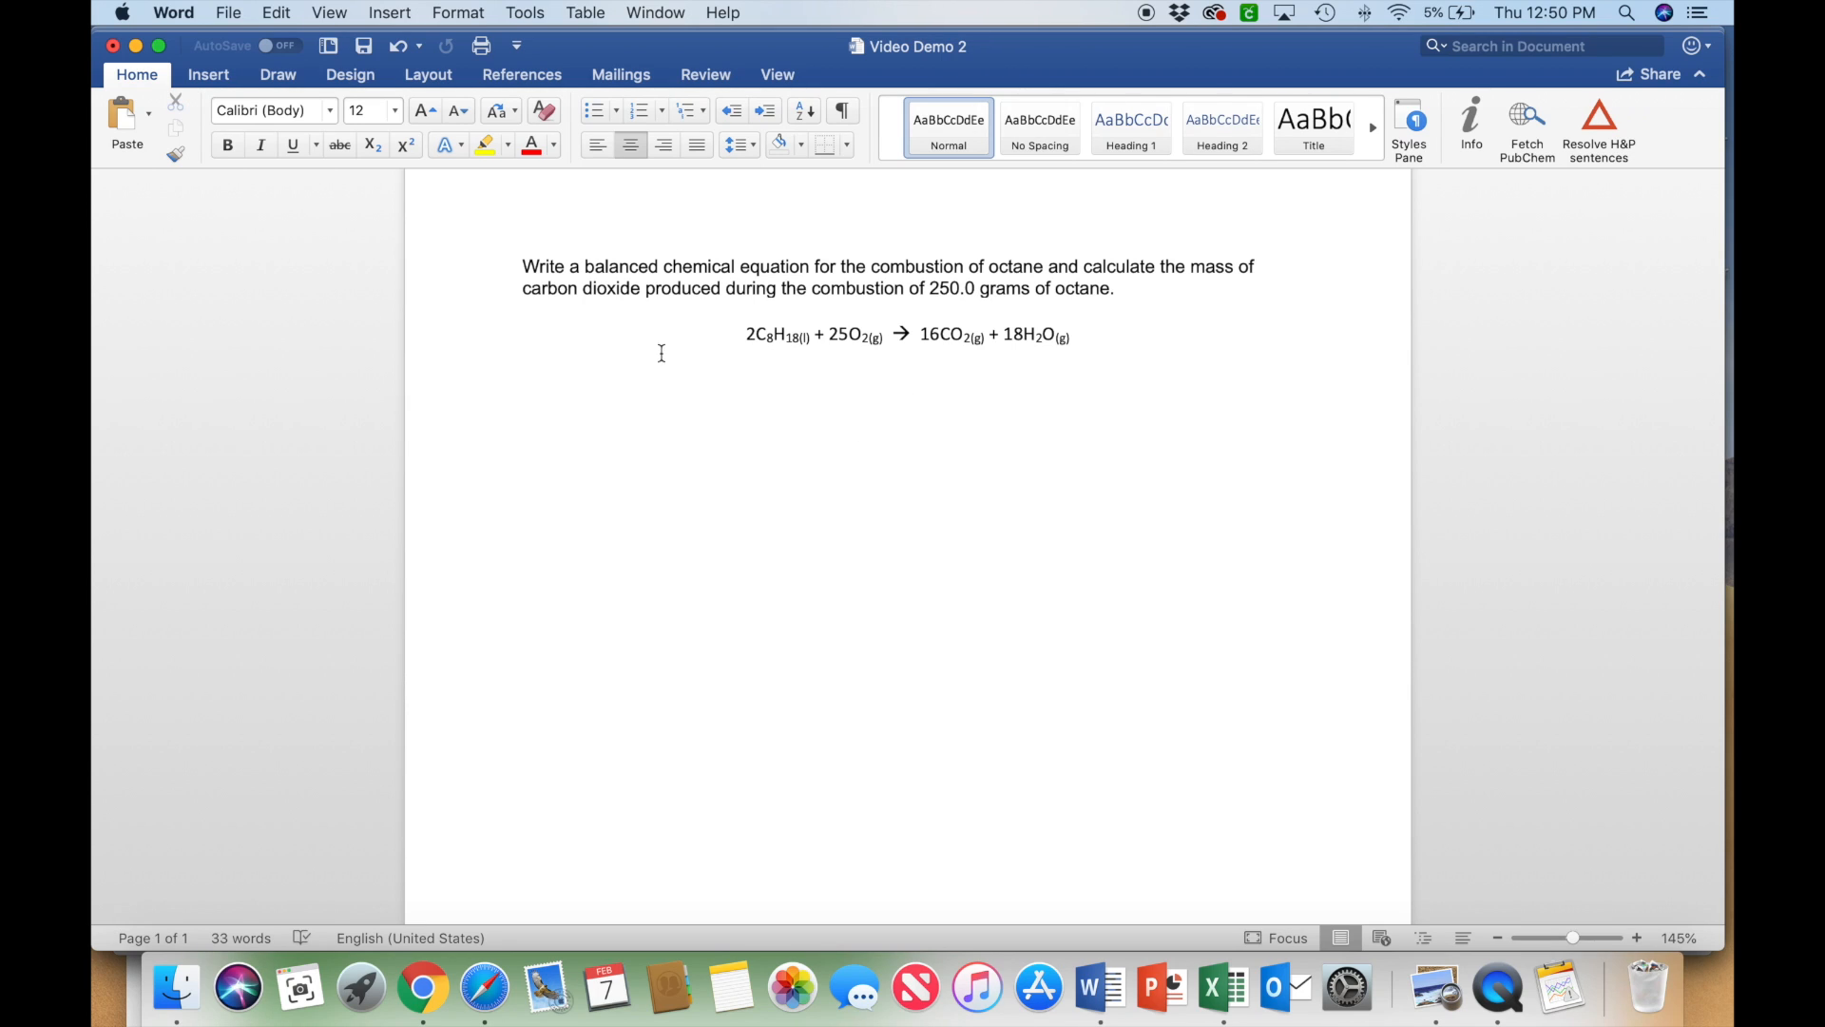
pyautogui.moveTo(518, 268); pyautogui.dragTo(1191, 349)
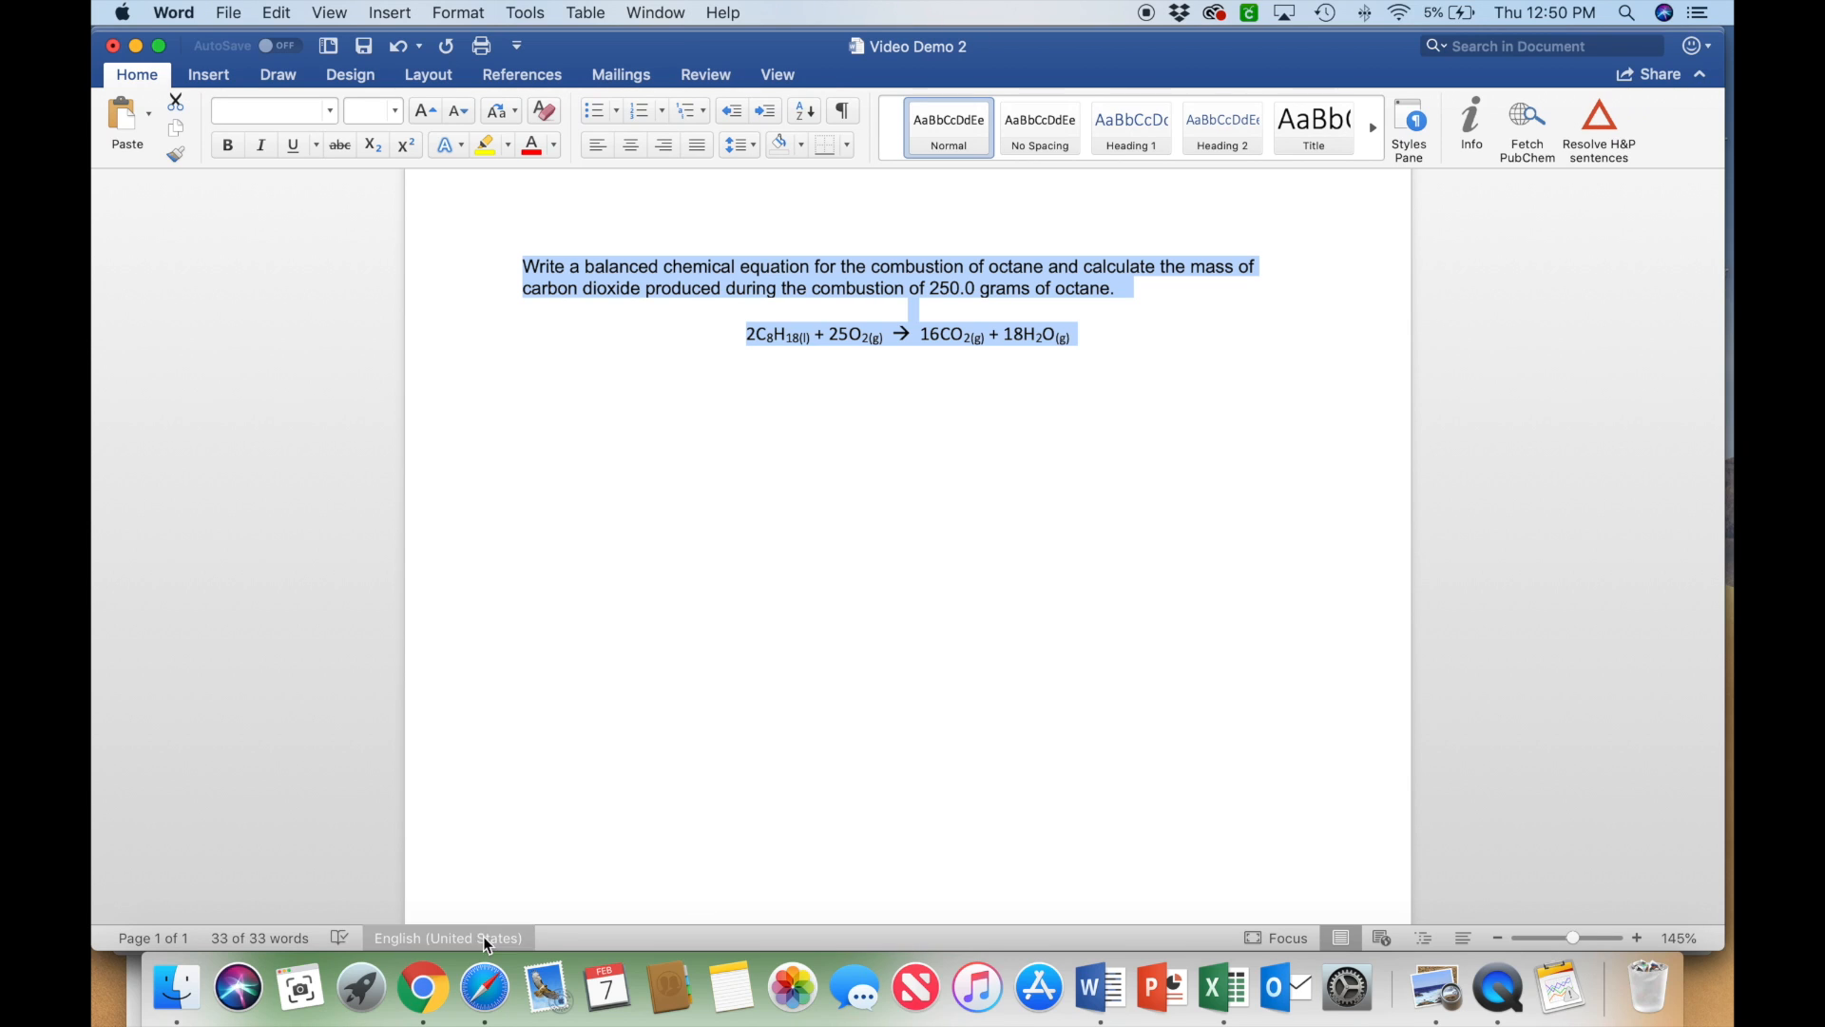
# - Switch to Chrome, paste the copied question and equation into the Canvas discussion reply, and remove the extra blank line above the equation
pyautogui.click(447, 994)
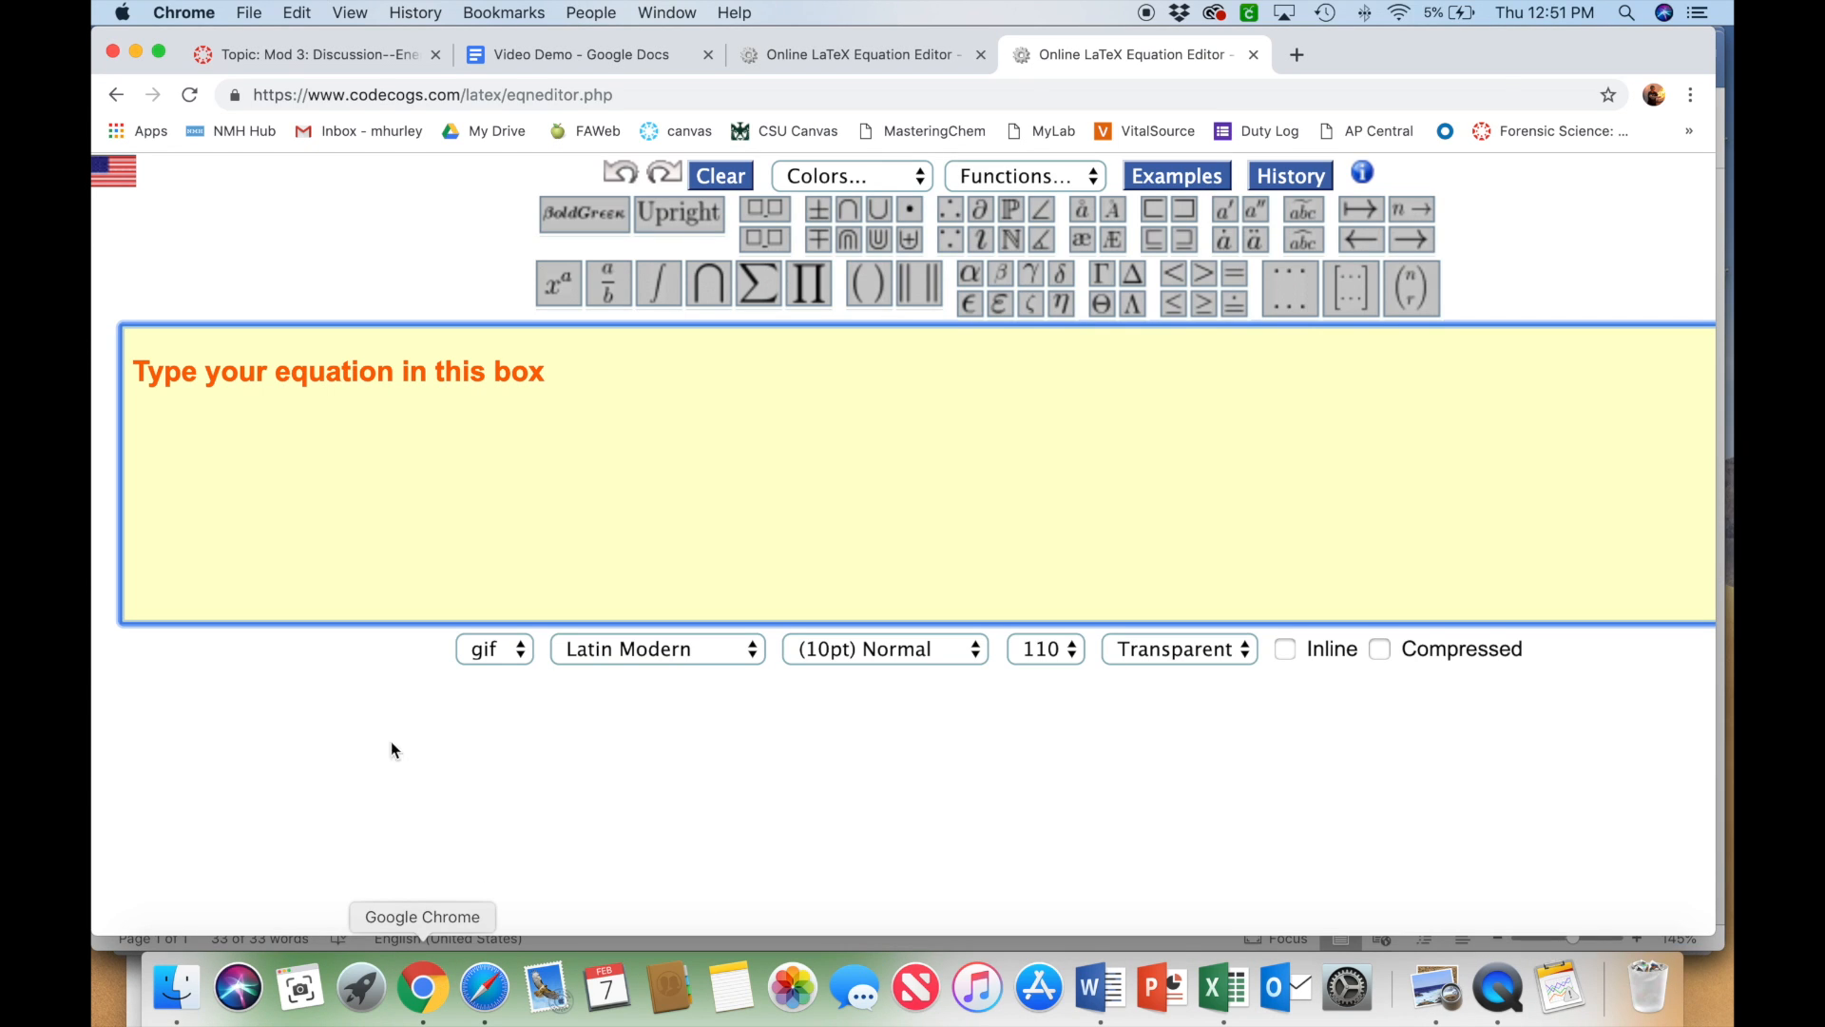
pyautogui.click(325, 49)
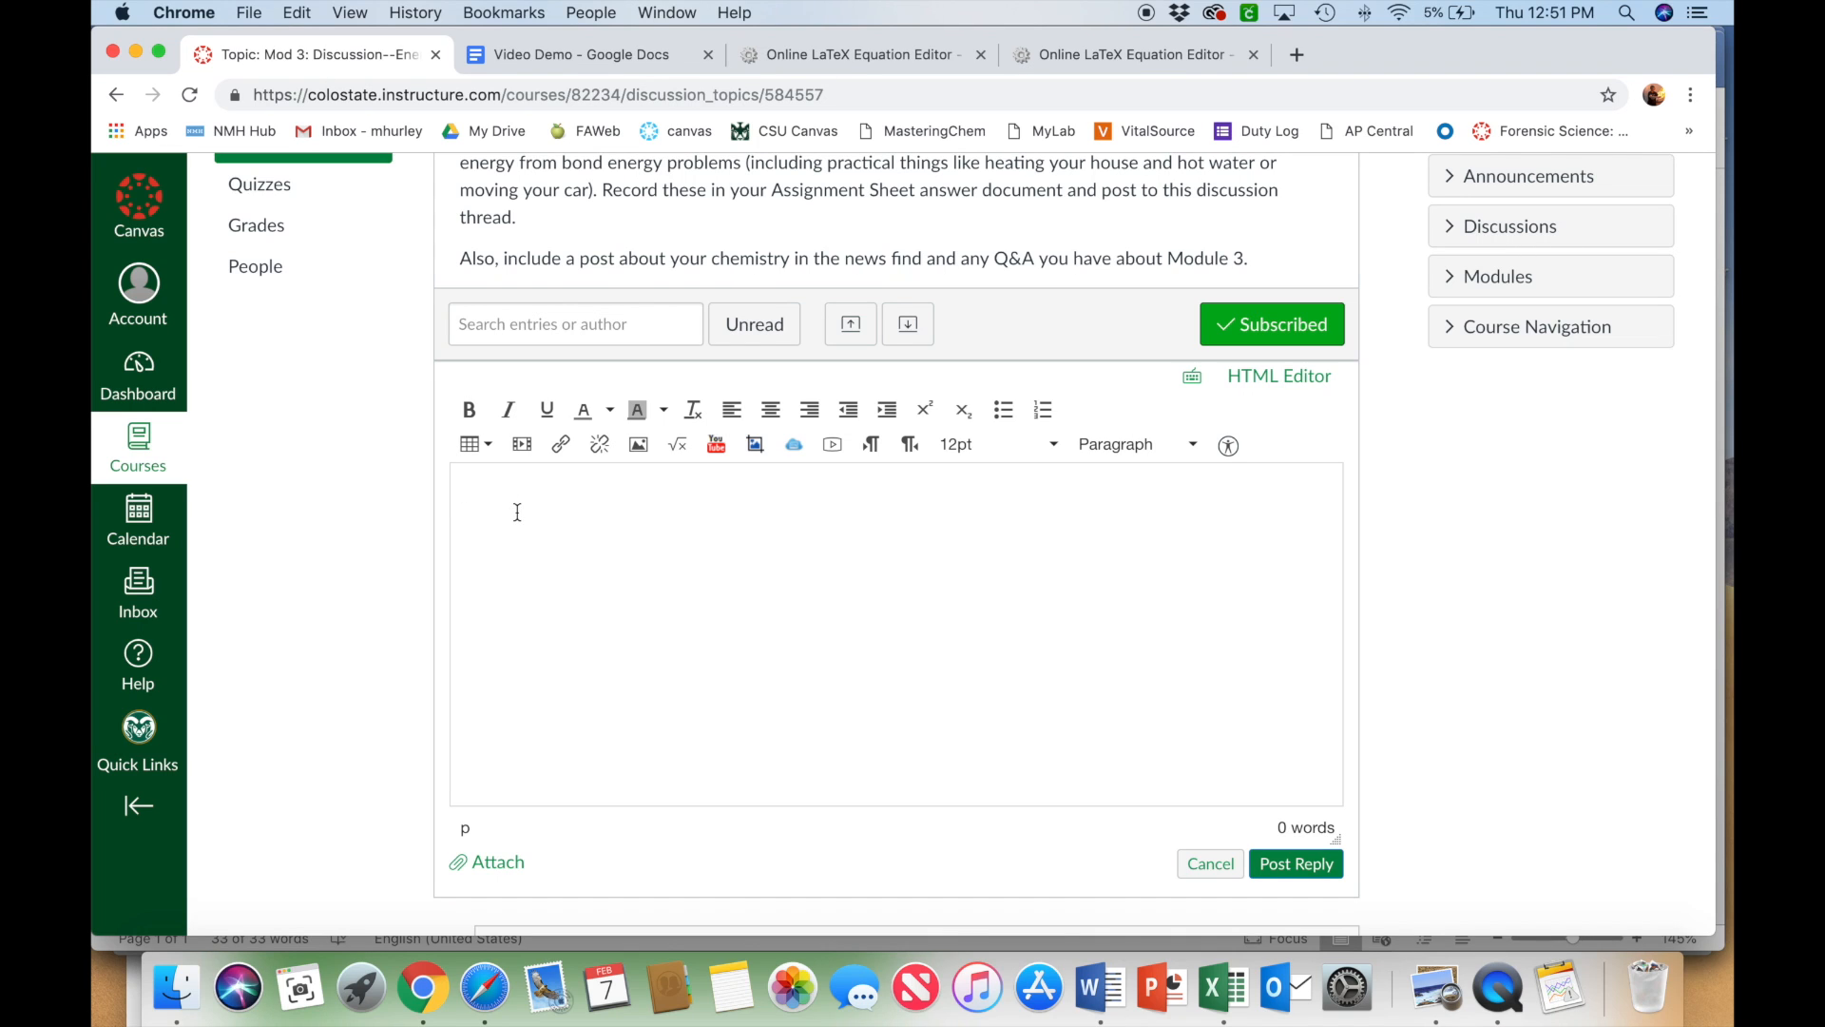
pyautogui.write('Write a balanced chemical equation for the combustion of octane and calculate the mass of carbon dioxide produced during the combustion of 250.0 grams of octane.  2C8H18(l) + 25O2(g)  à  16CO2(g) + 18H2O(g)')
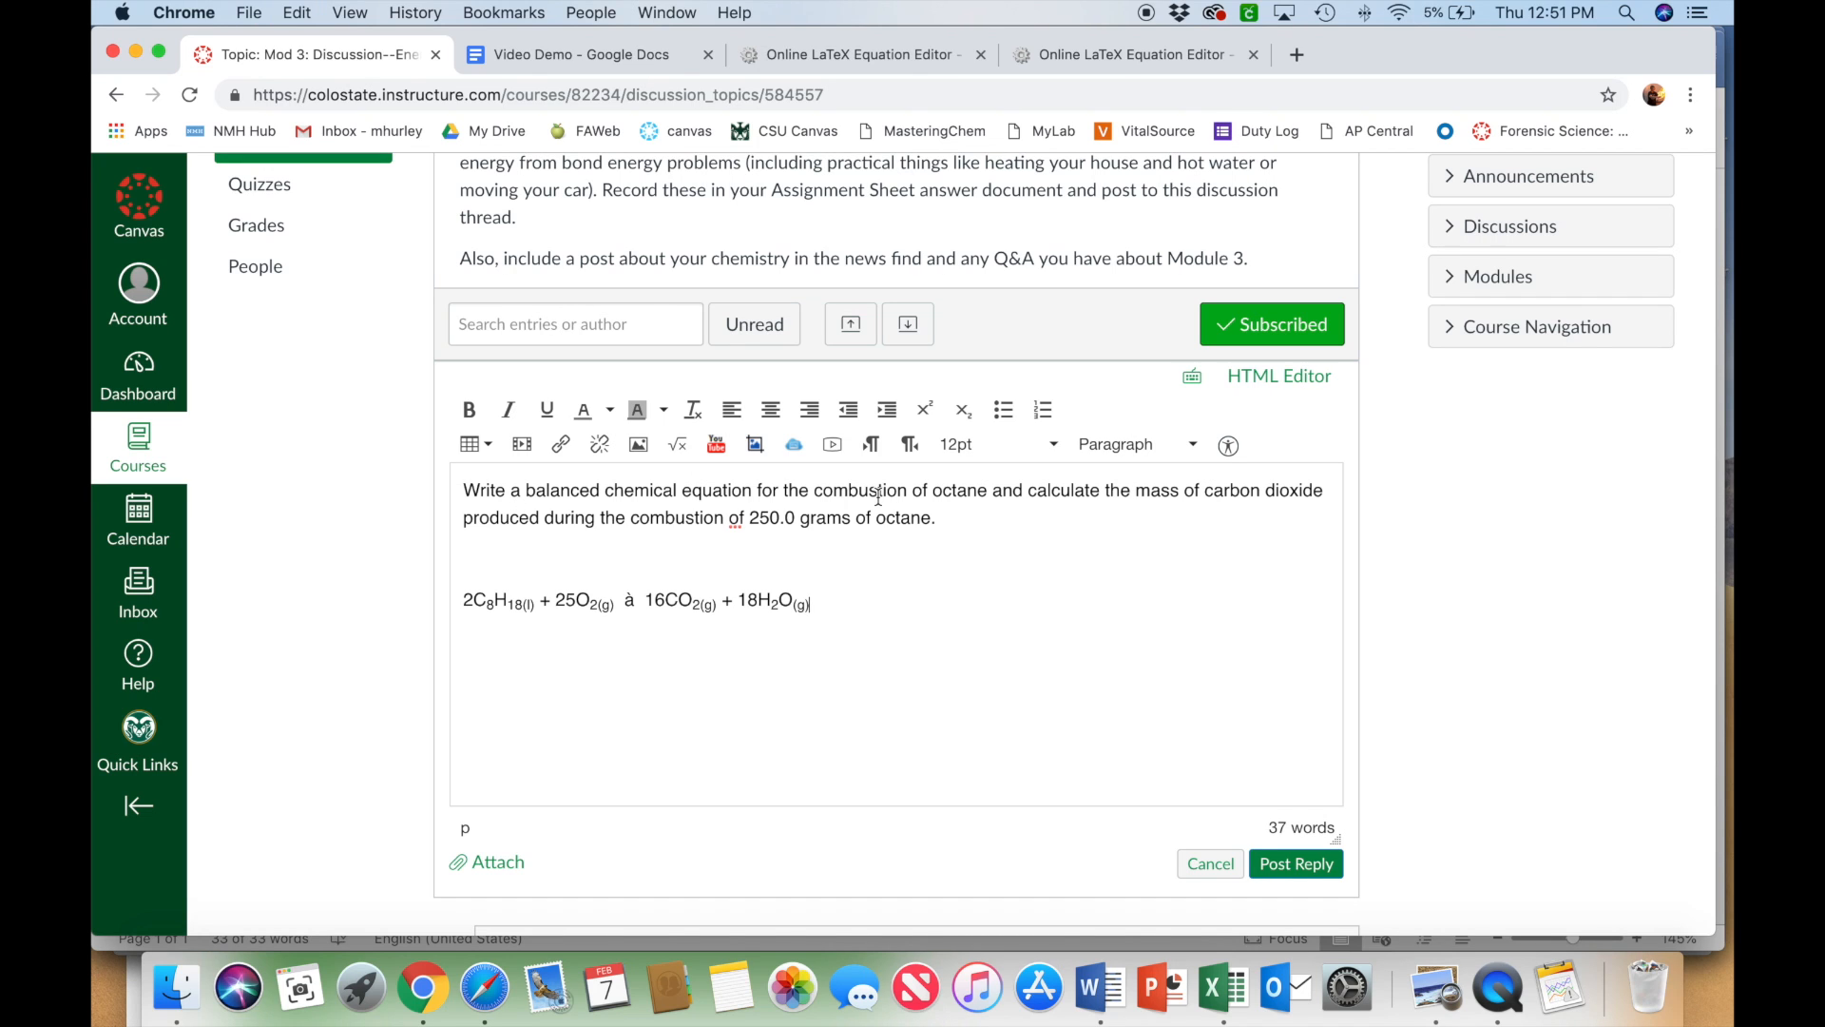
pyautogui.click(463, 602)
pyautogui.press('BackSpace')
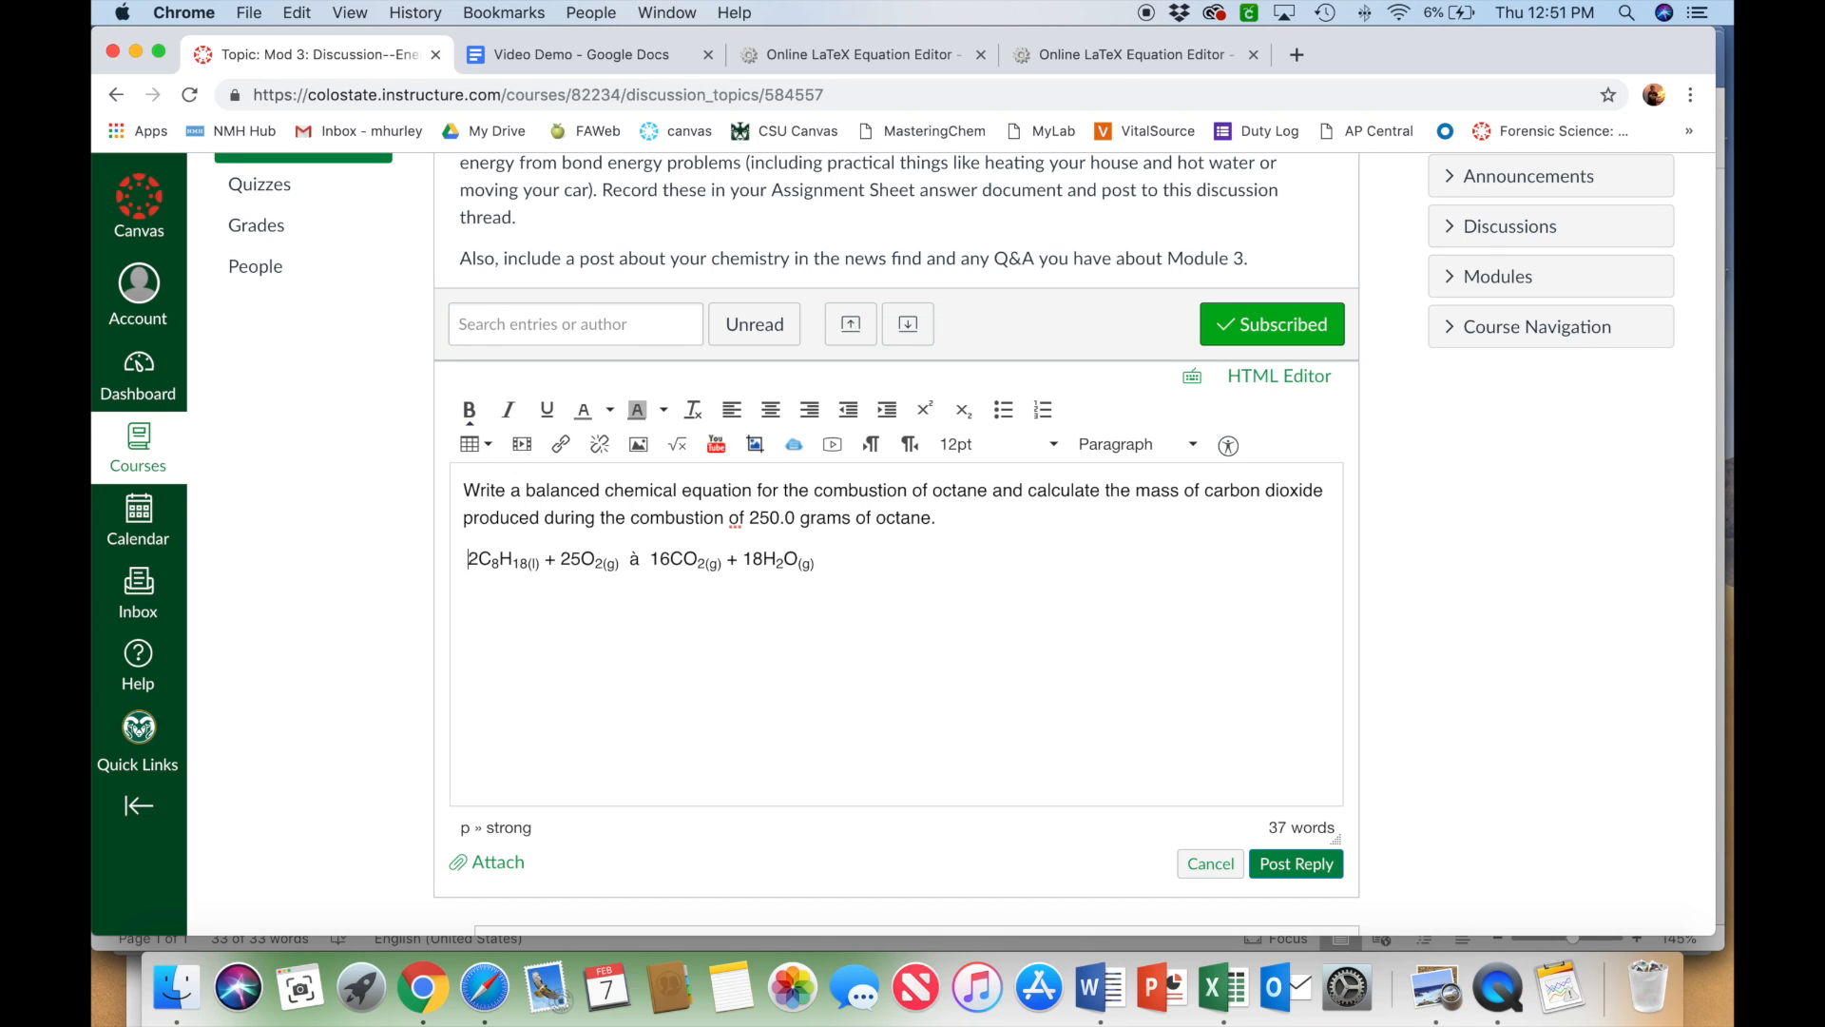
# - Try "-->" in place of the stray "à" in the pasted equation, and delete it to leave the gap empty
pyautogui.doubleClick(635, 560)
pyautogui.write('-->')
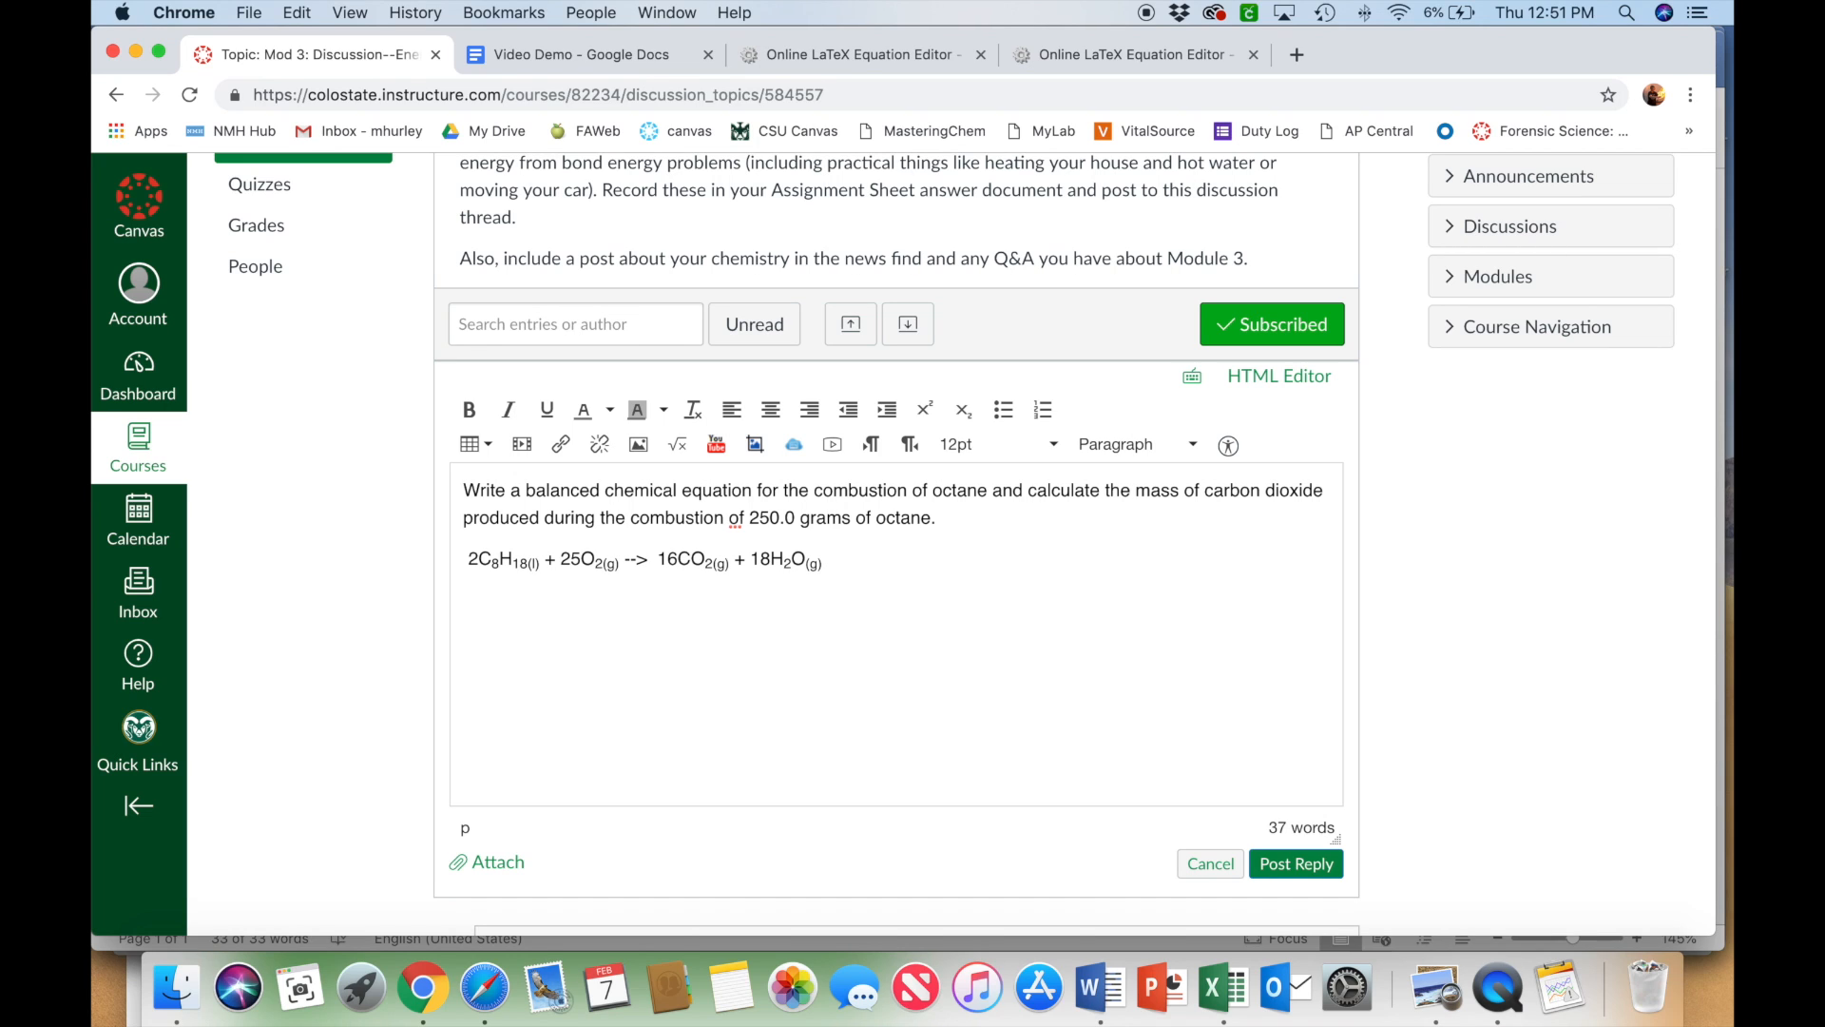
pyautogui.press('BackSpace')
pyautogui.press('BackSpace')
pyautogui.press('BackSpace')
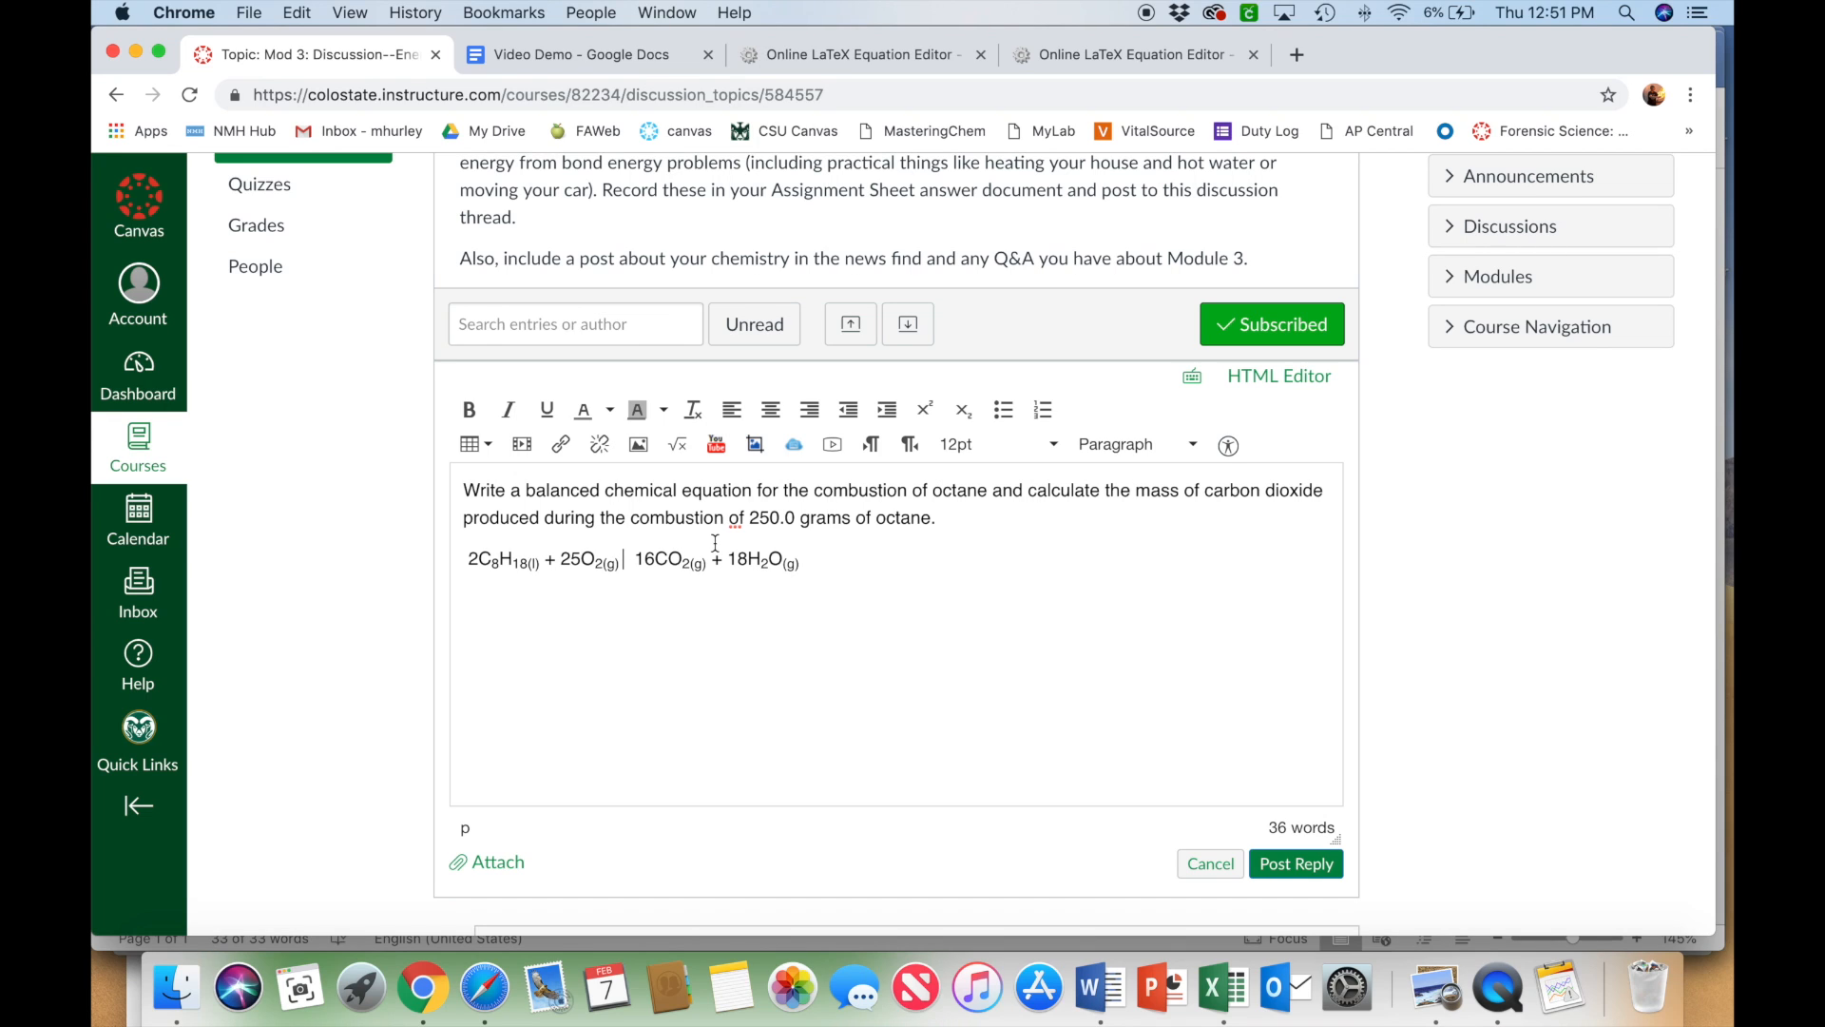
# - Insert a right arrow between the reactants and products using the reply's math equation editor
pyautogui.click(679, 446)
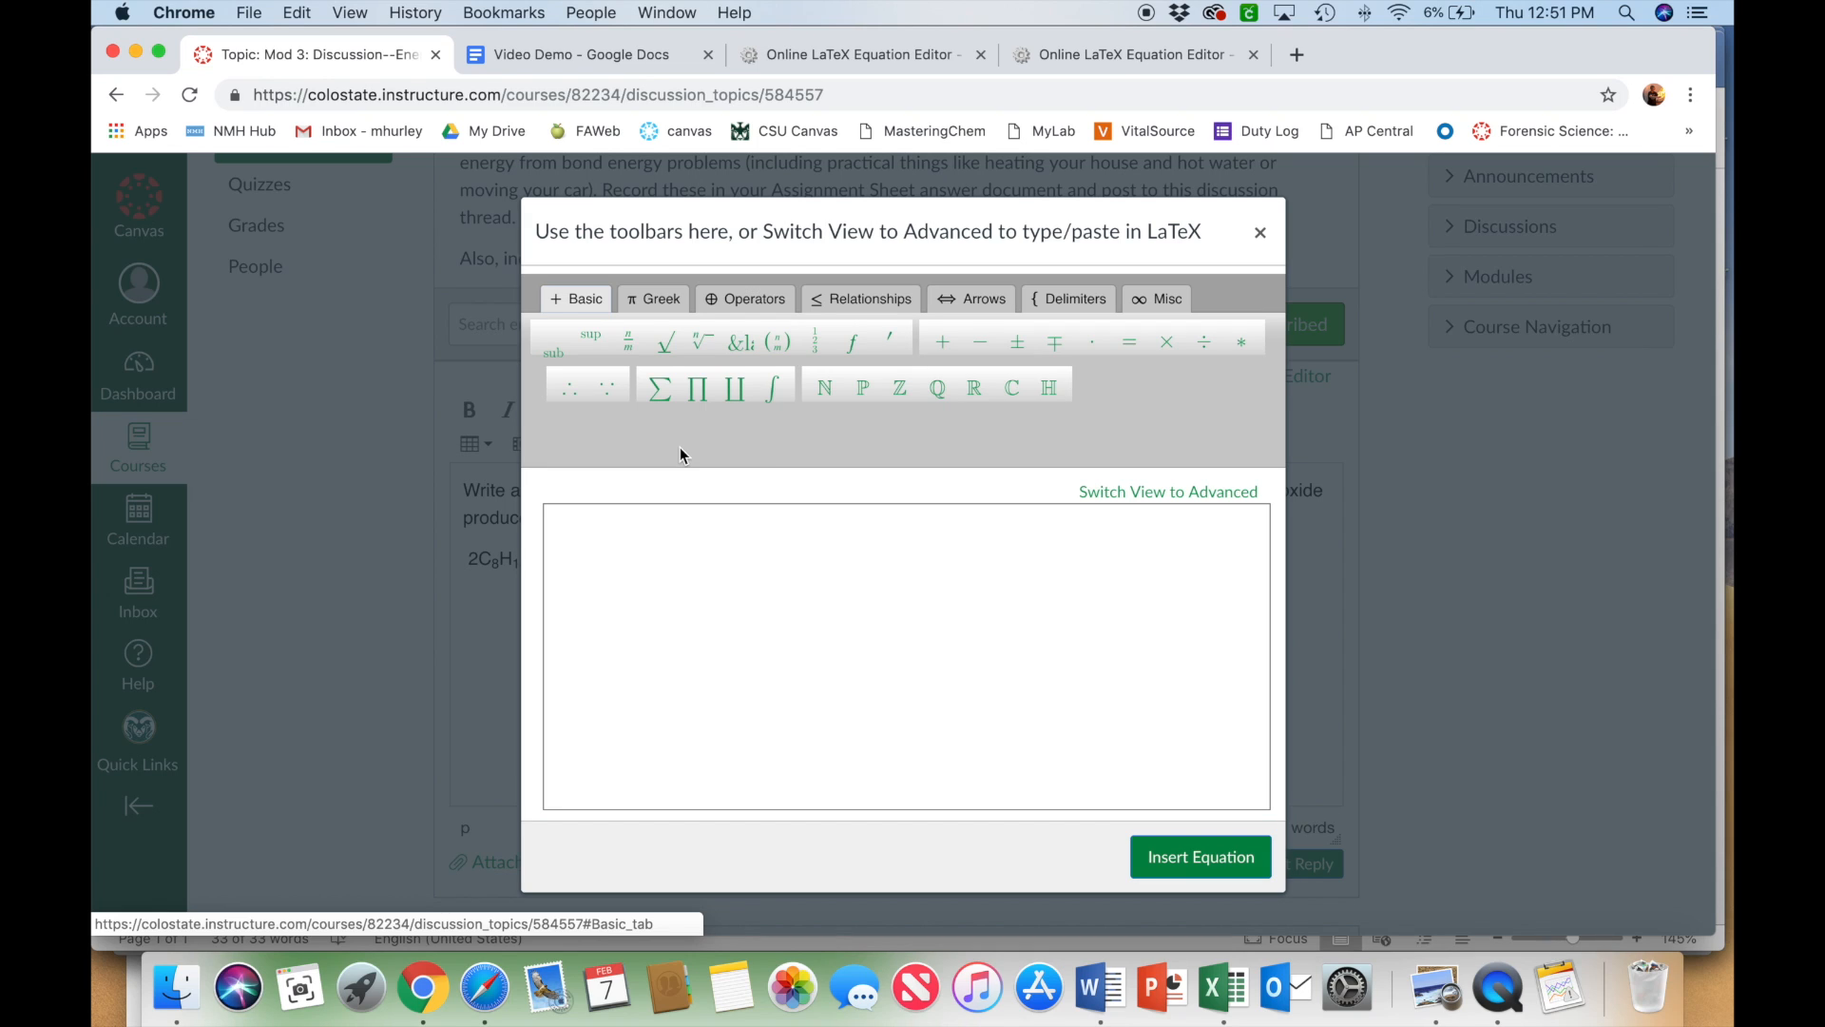
pyautogui.click(983, 299)
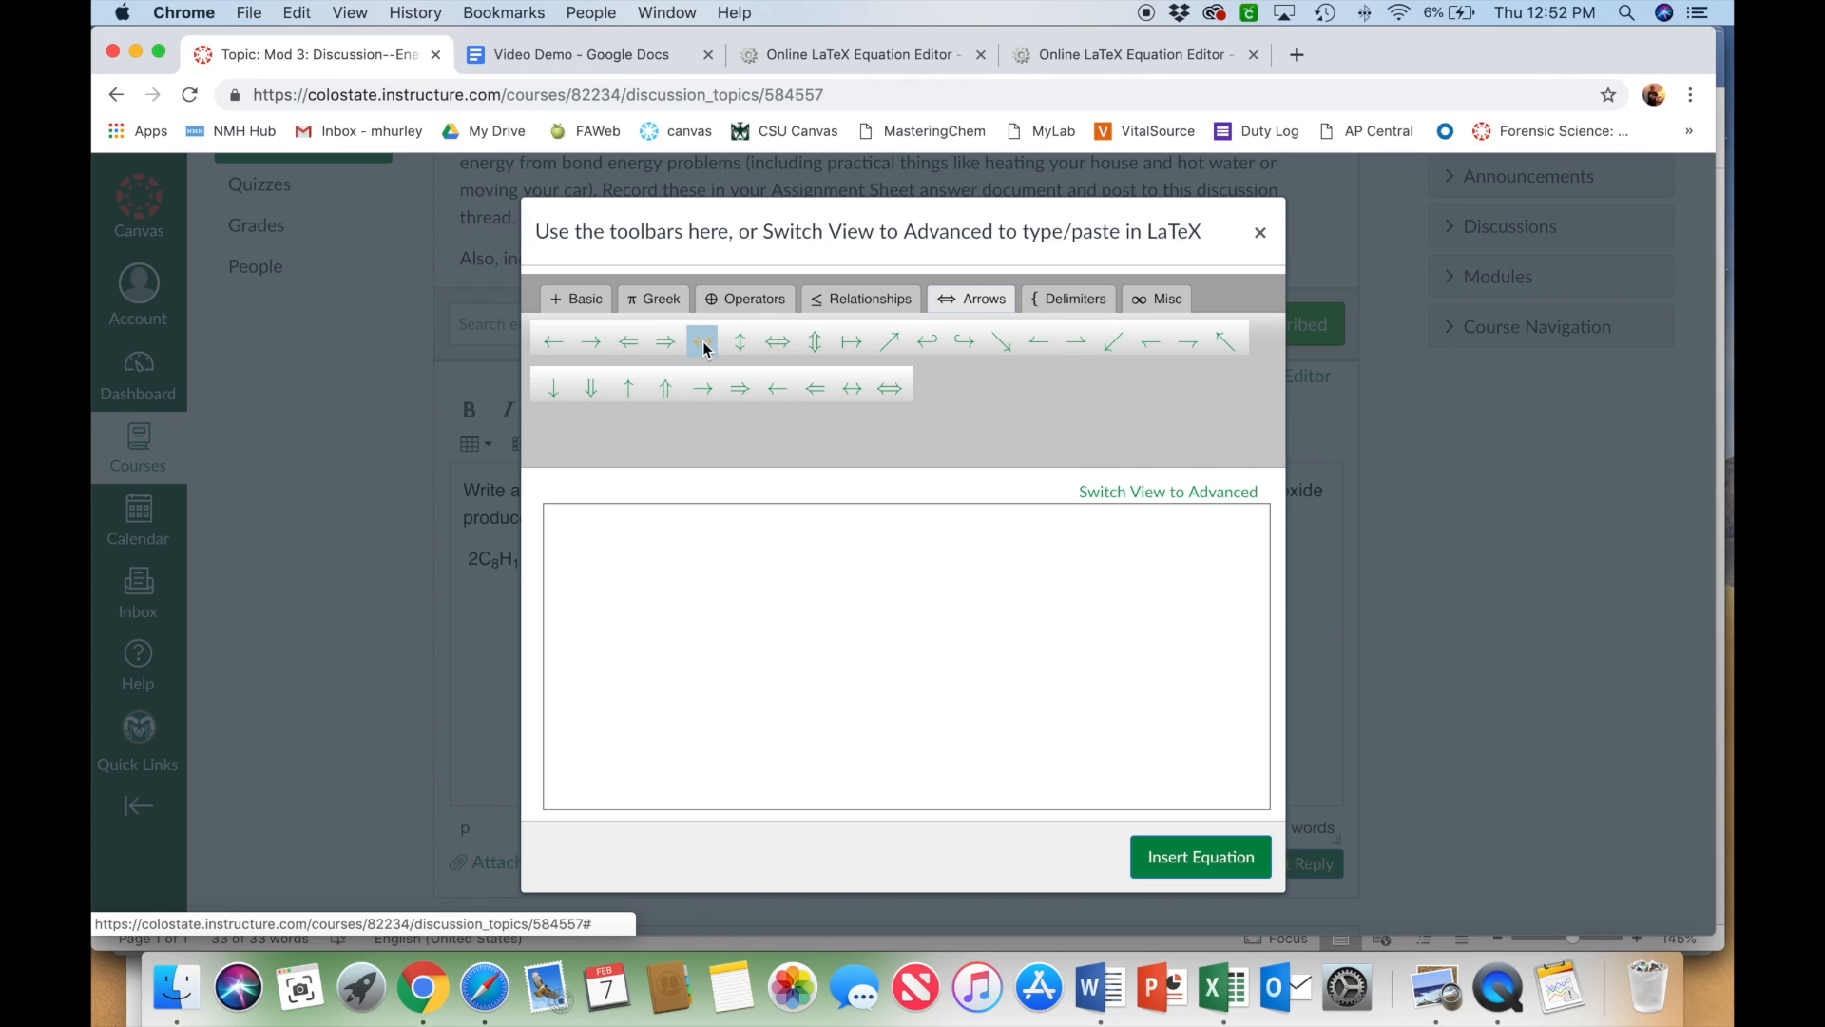
pyautogui.click(589, 342)
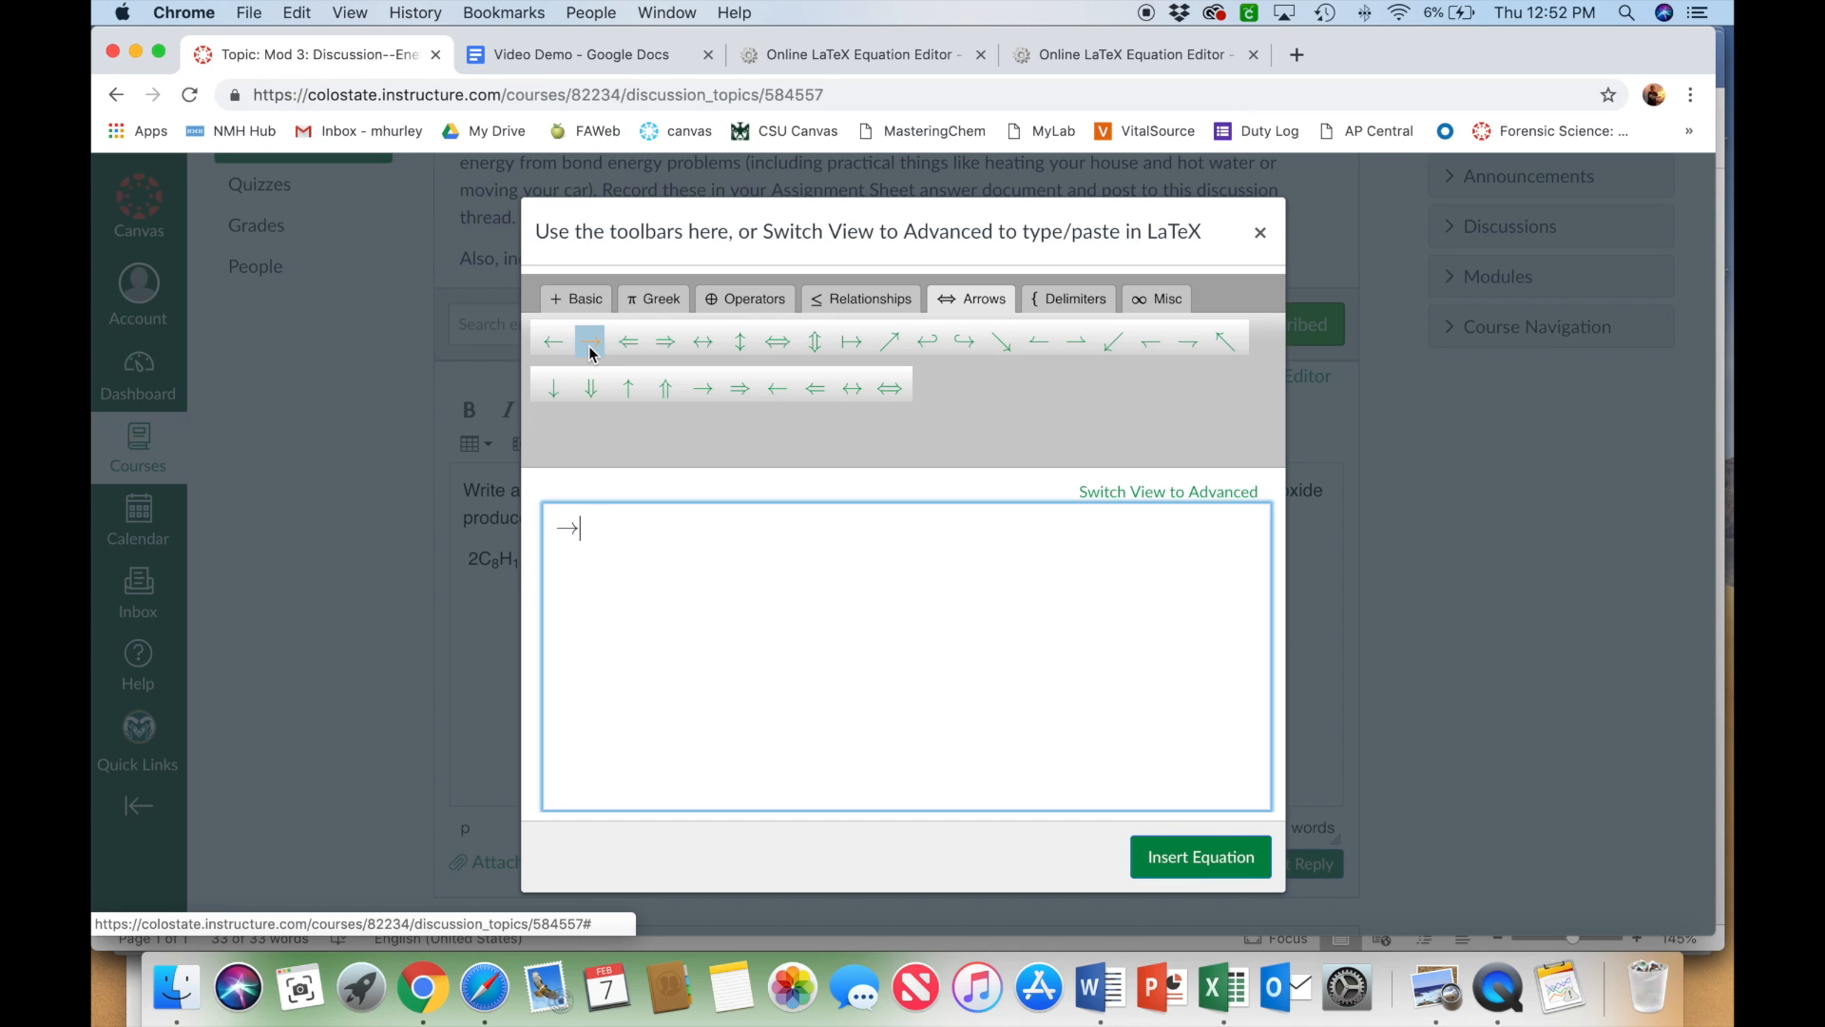
pyautogui.click(1183, 858)
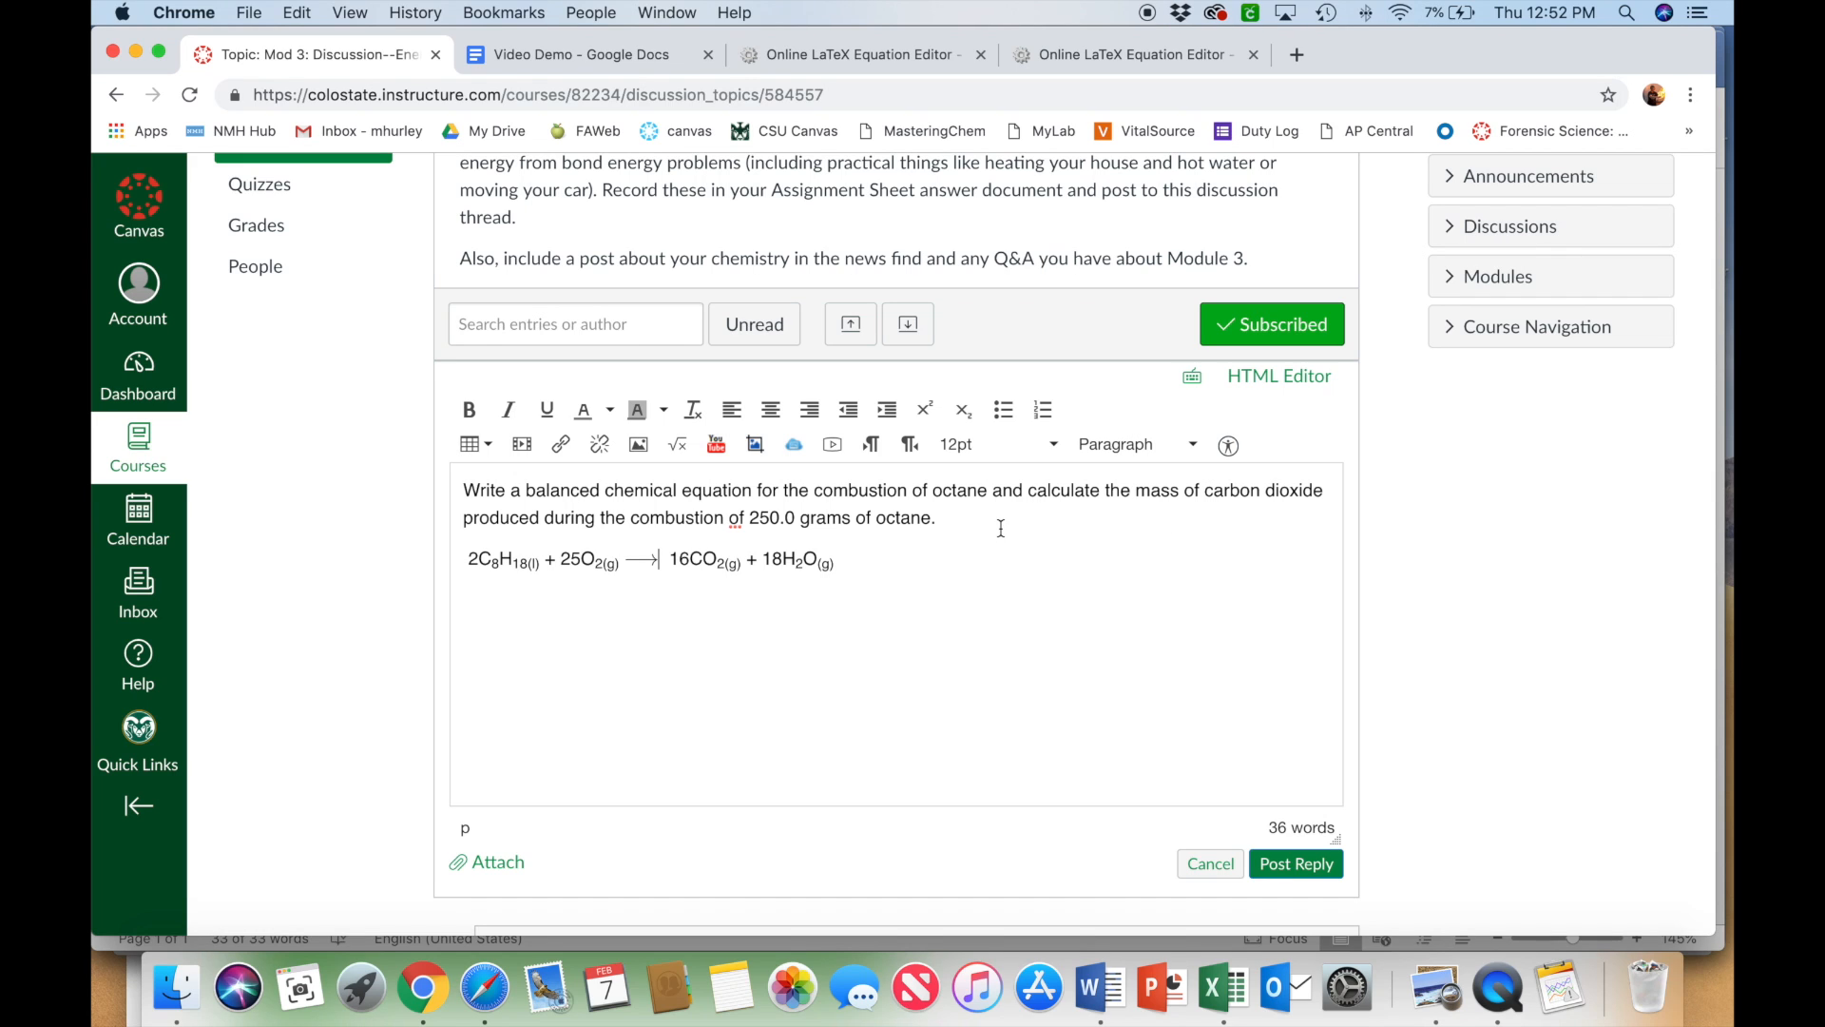
pyautogui.click(864, 558)
pyautogui.click(963, 409)
pyautogui.press('Return')
pyautogui.click(683, 445)
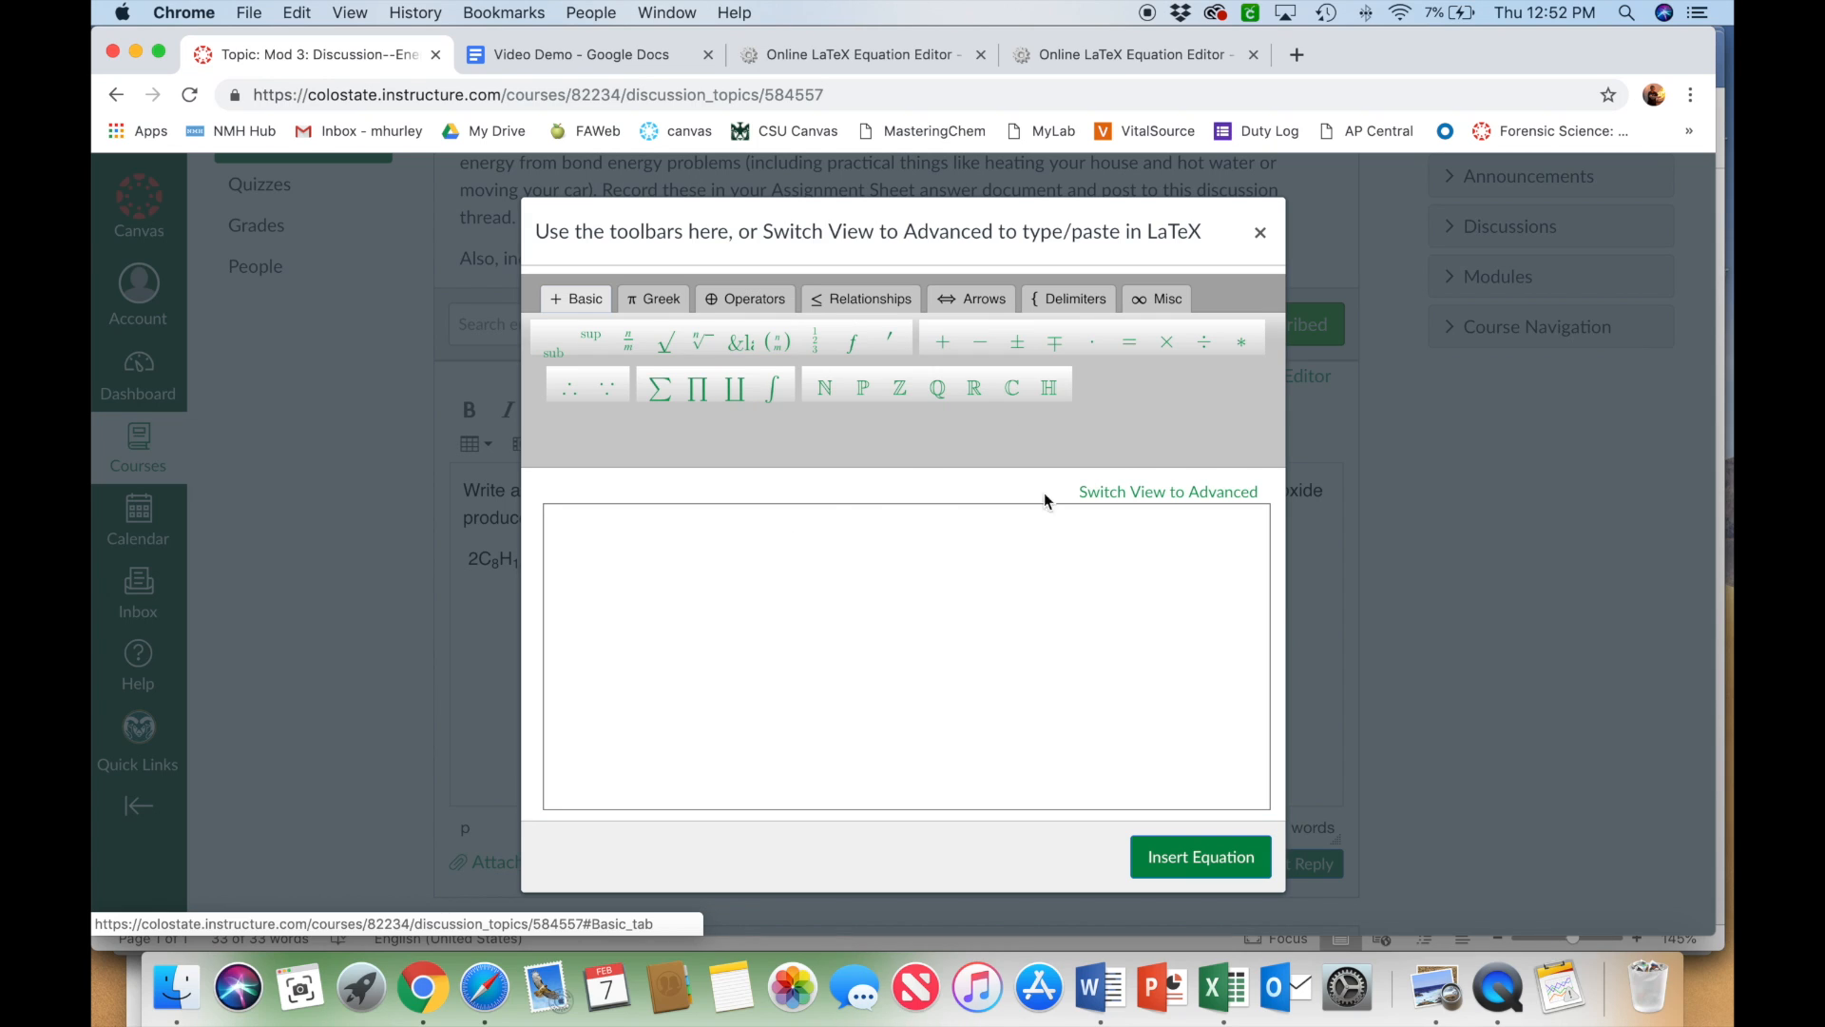
pyautogui.scroll(-1, 1001, 625)
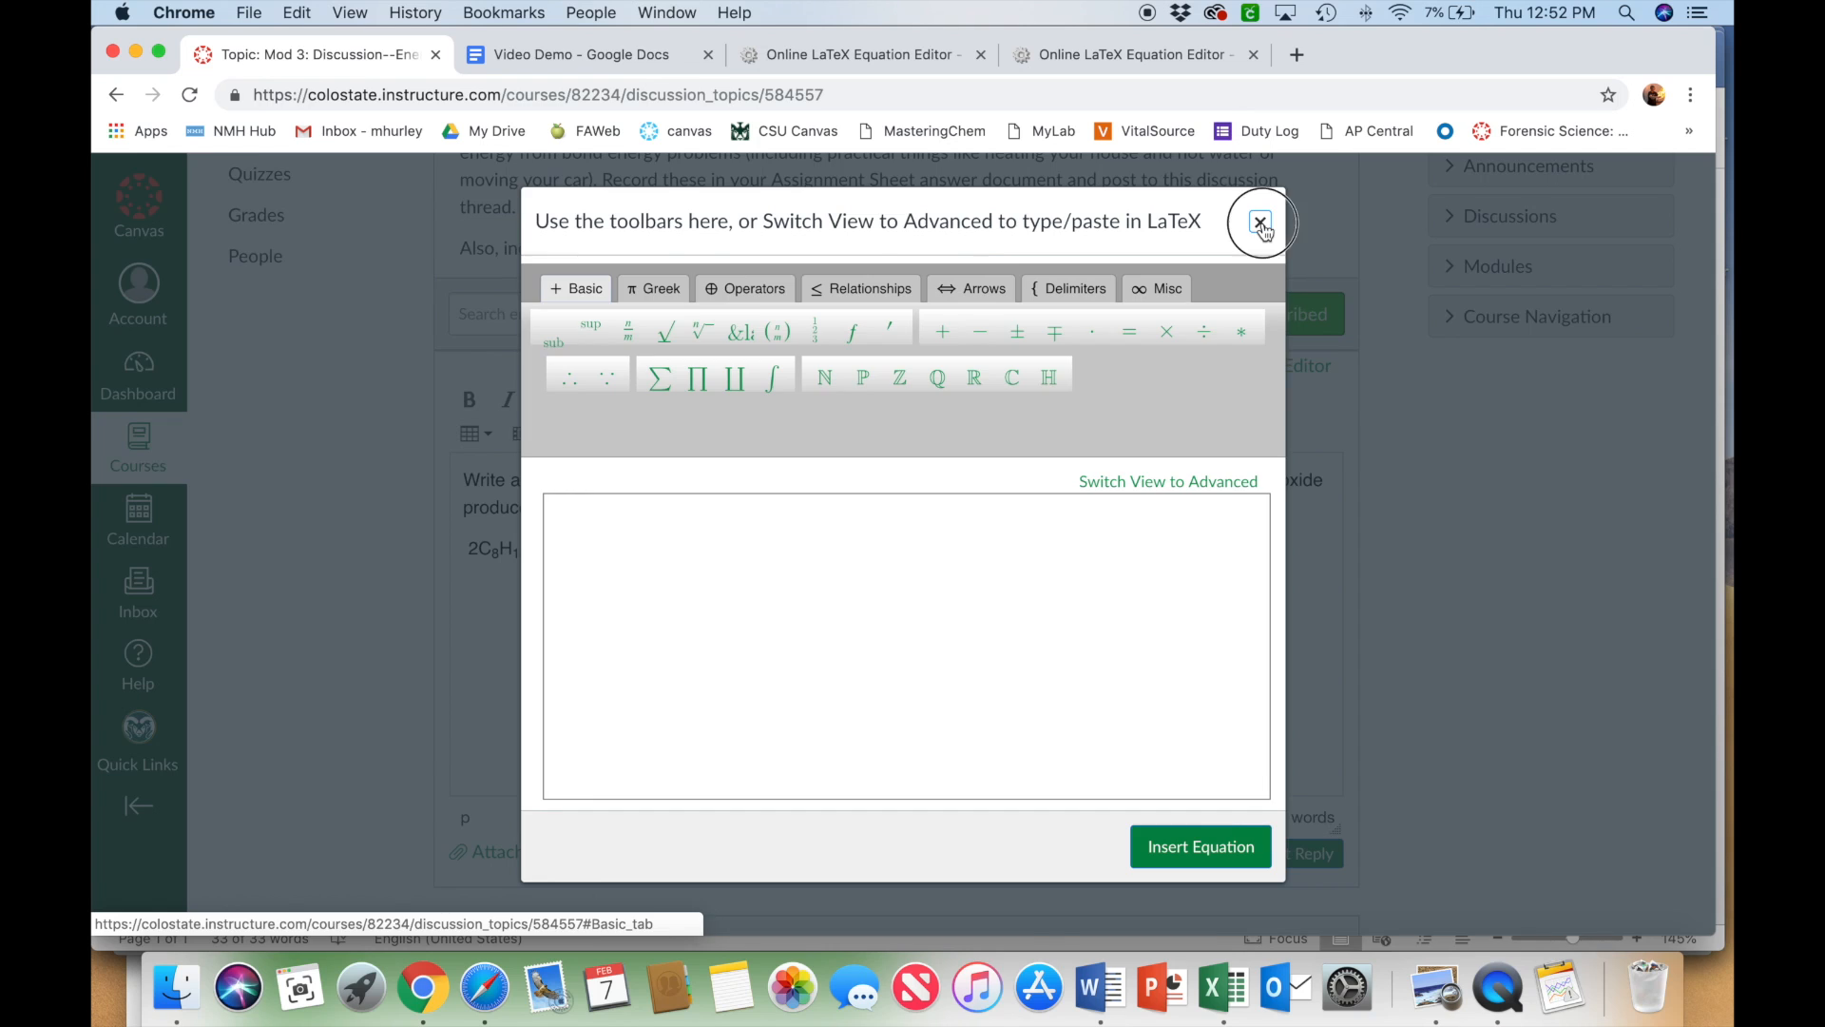
pyautogui.click(1260, 225)
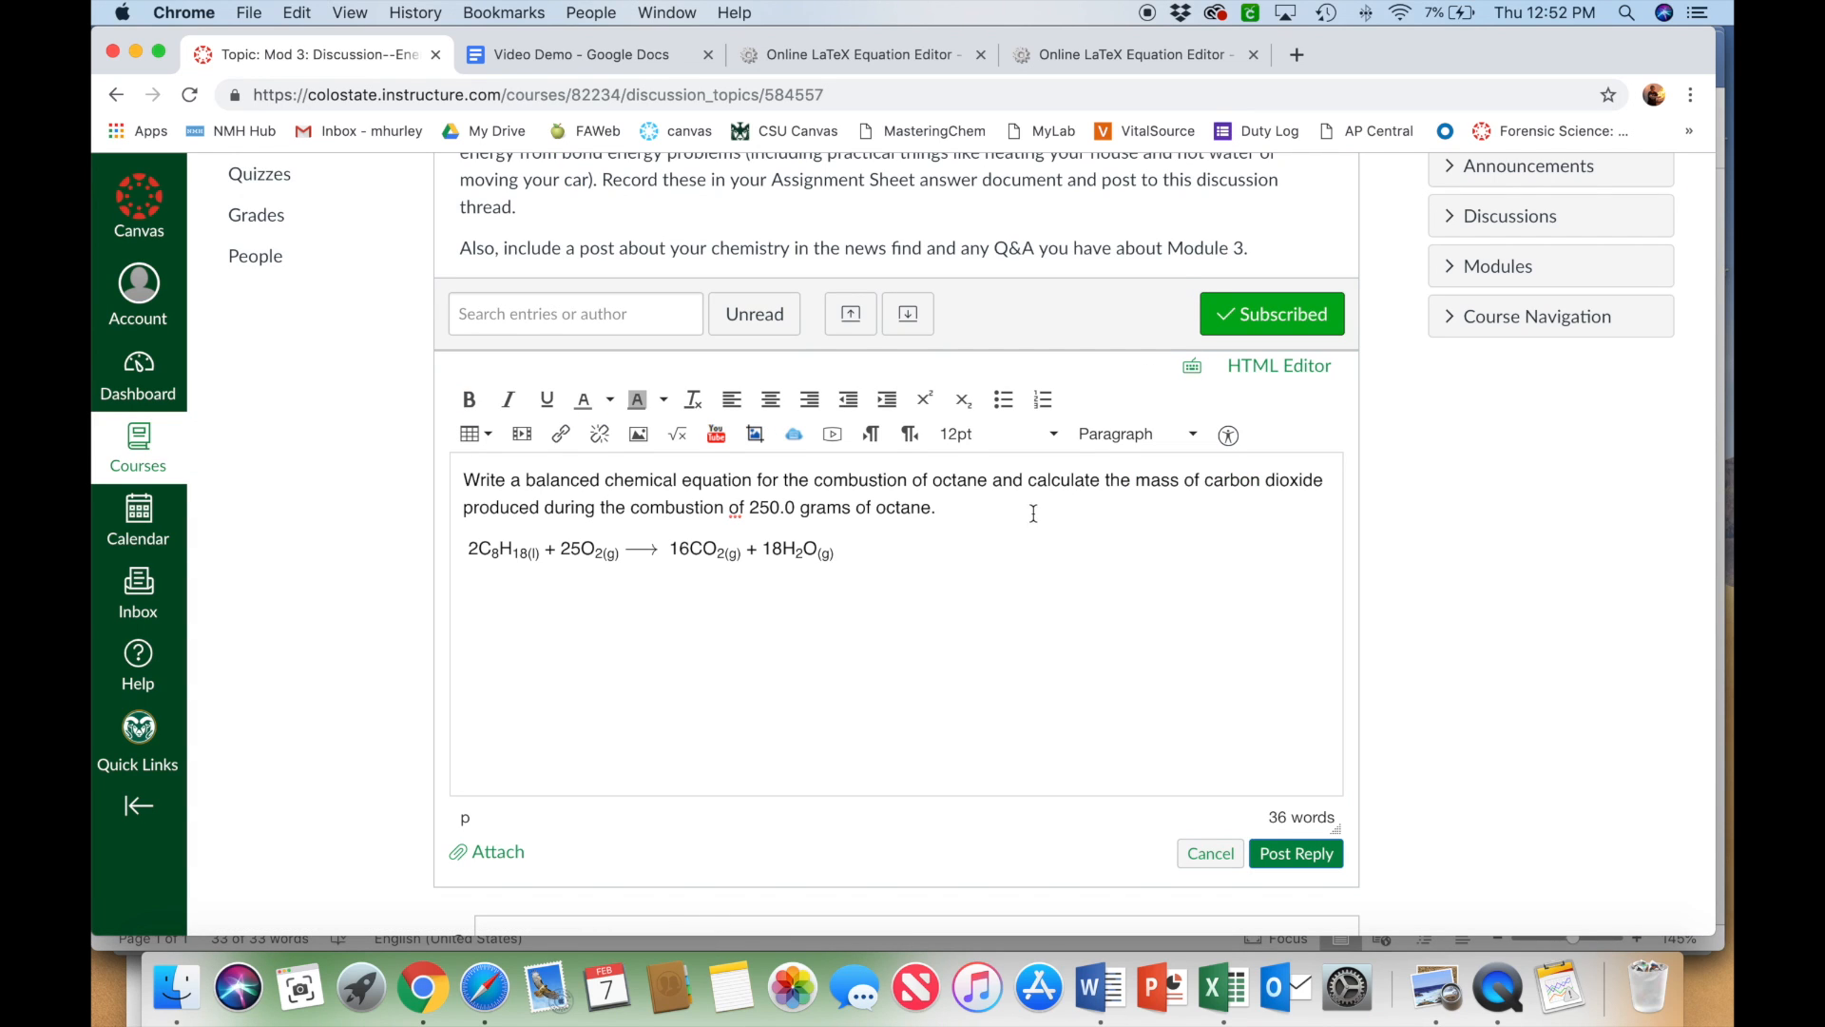
# - In the already open CodeCogs equation editor, start the expression with 250.0g
pyautogui.click(873, 63)
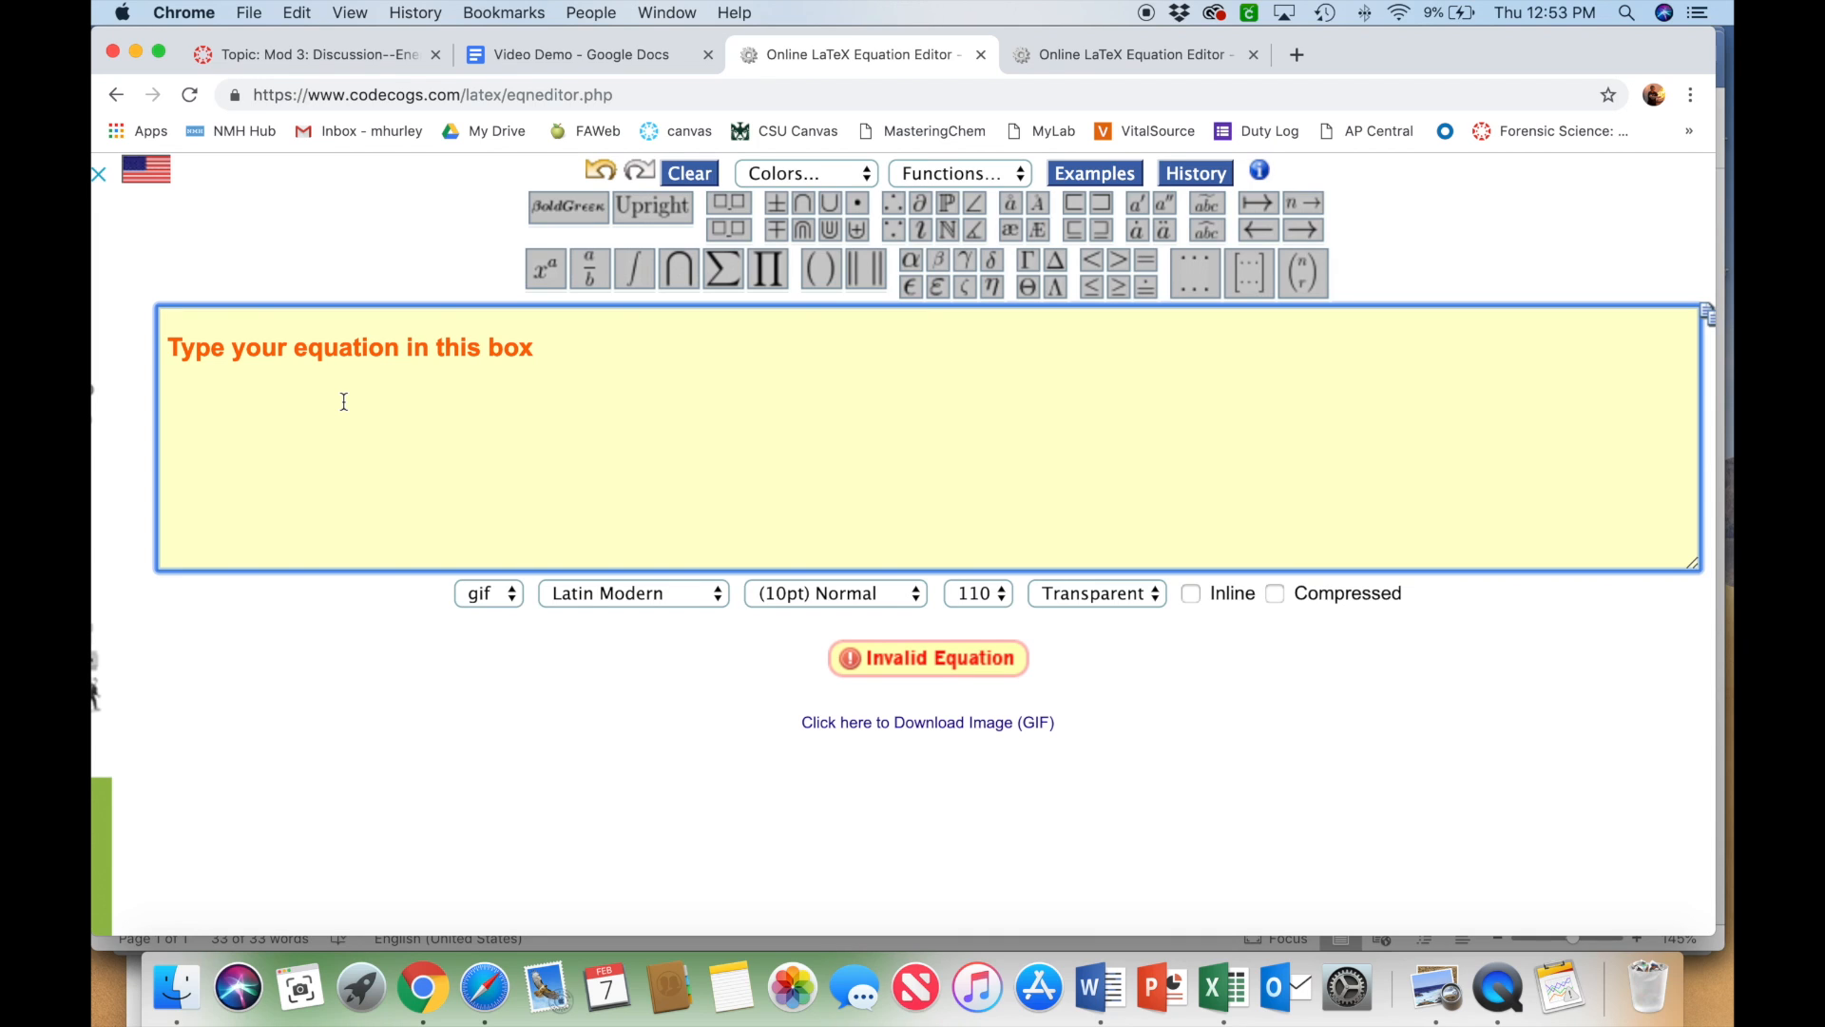
pyautogui.write('250')
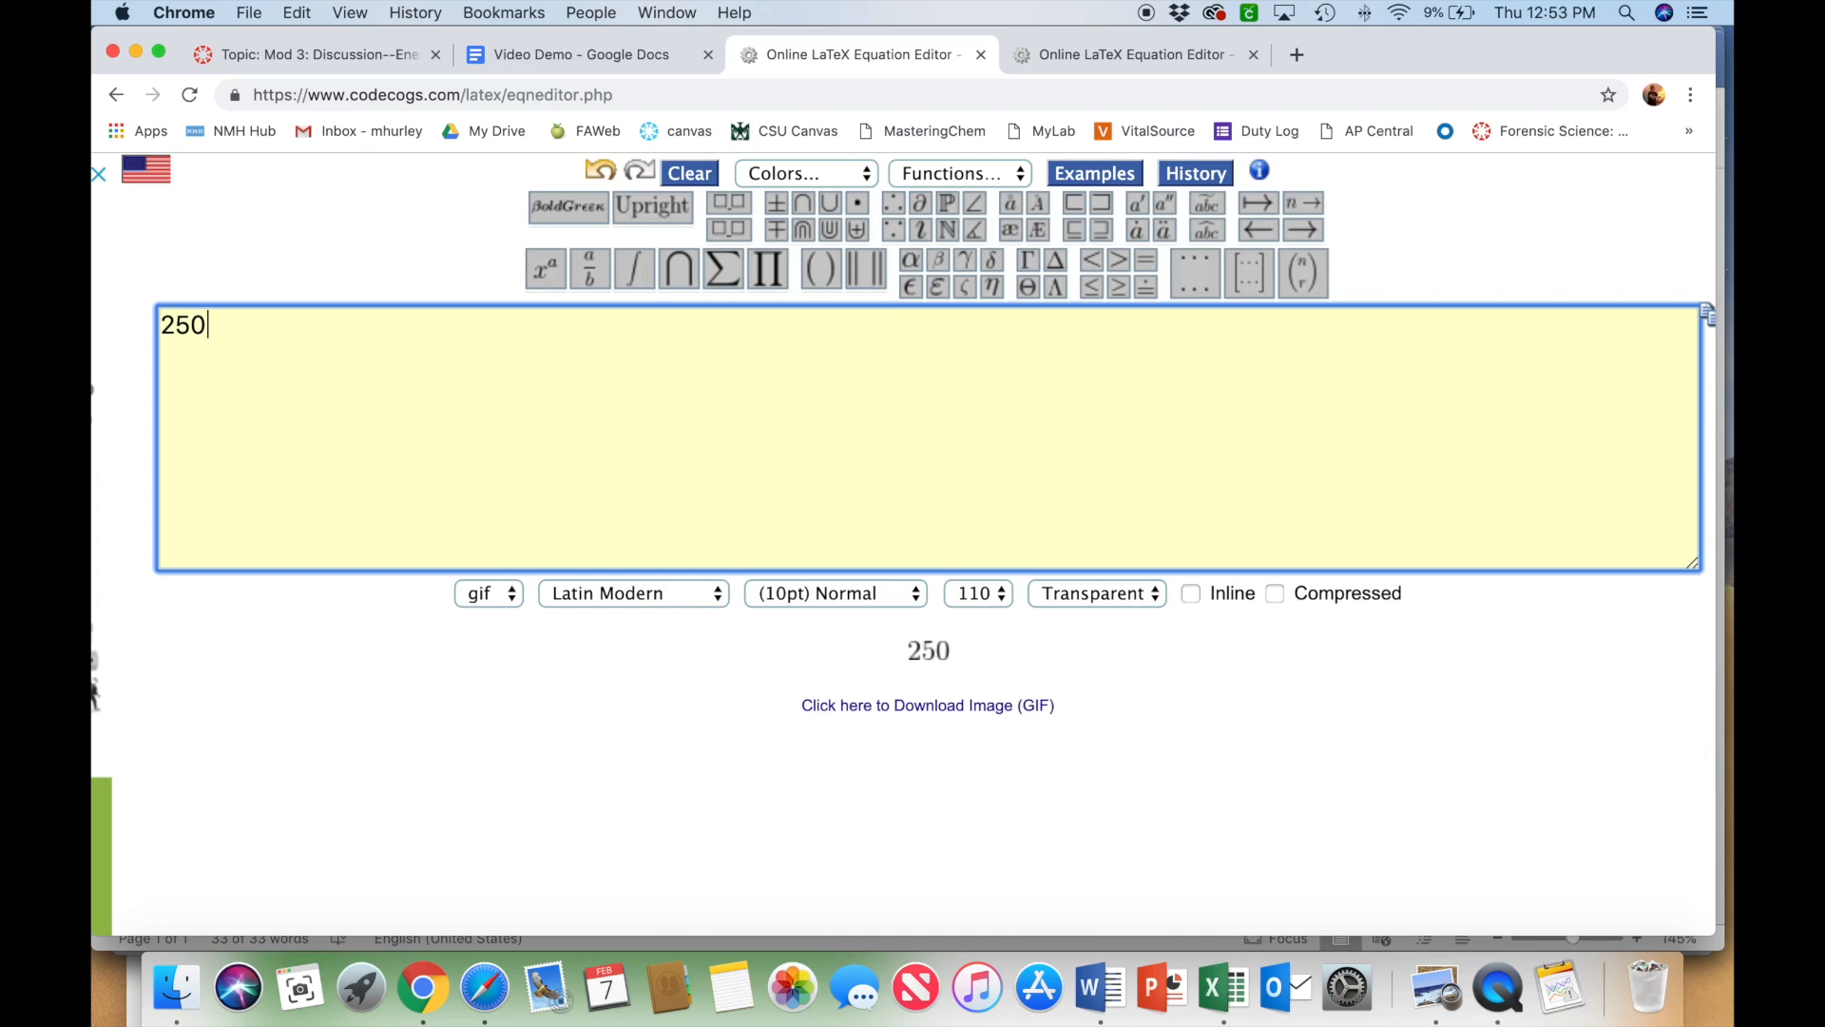
pyautogui.write('.0g')
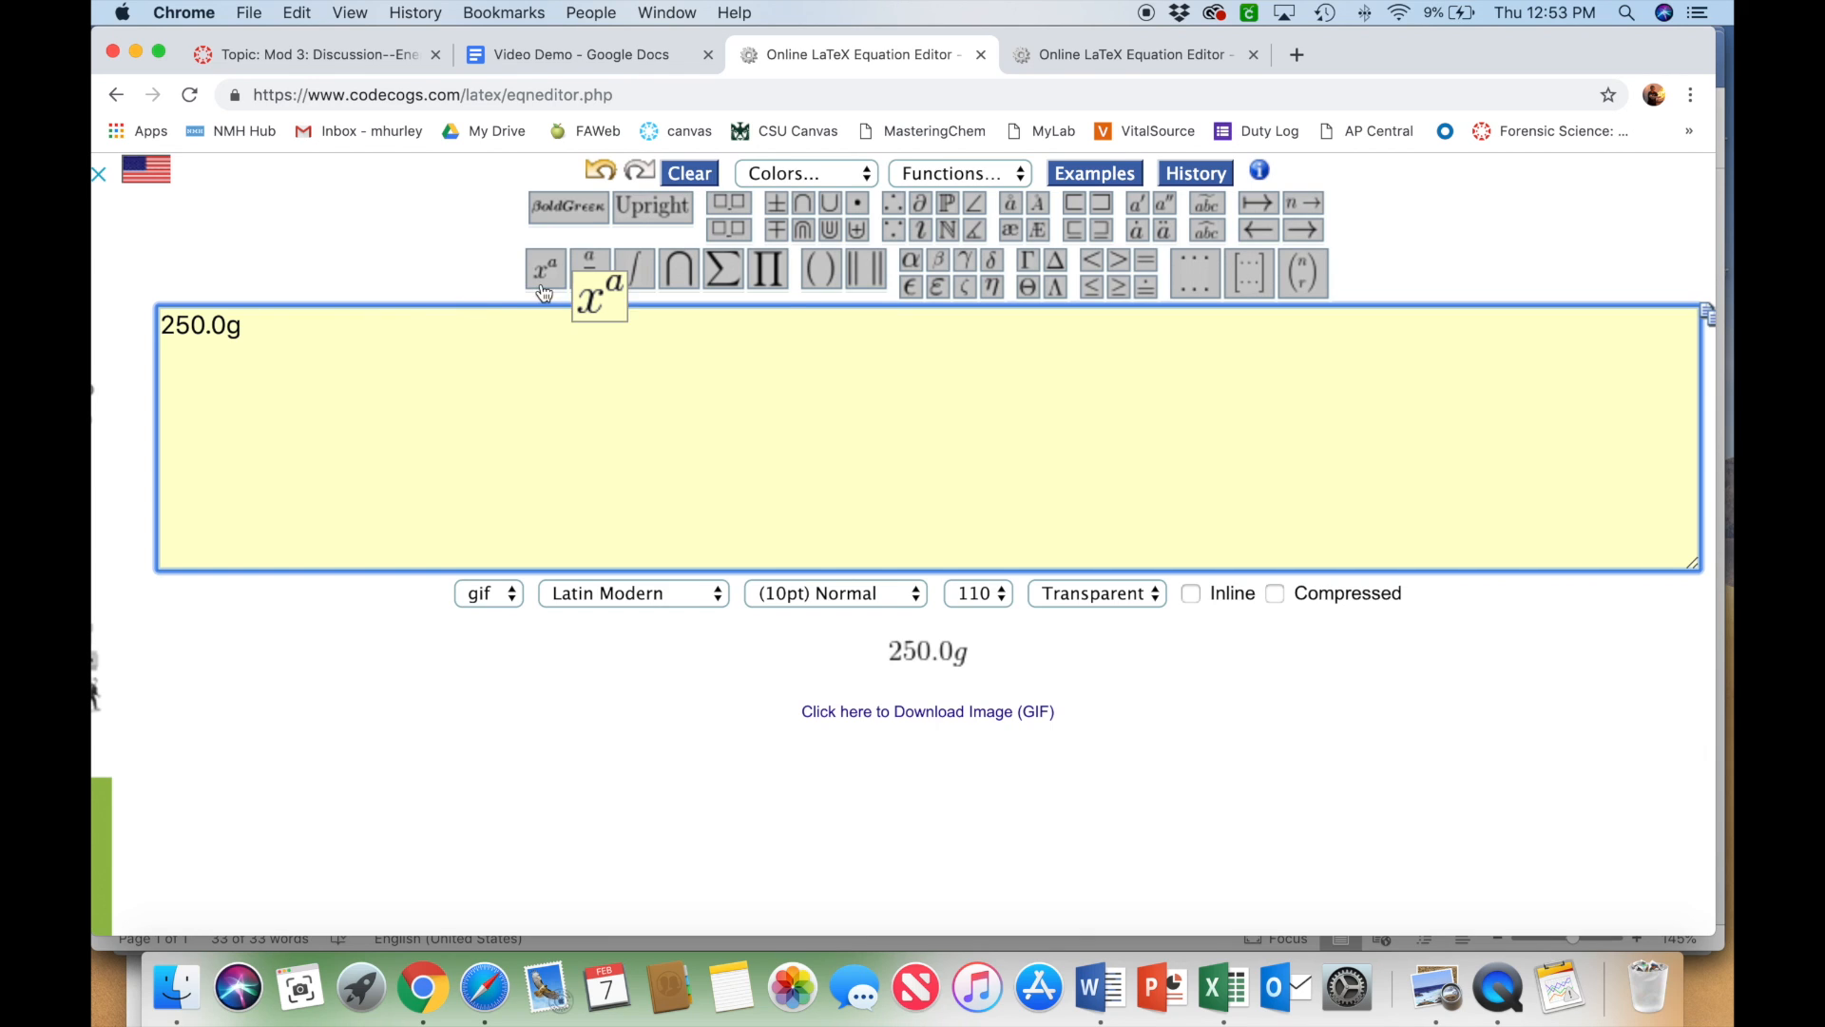
# - Add the octane formula after 250.0g as C_{8}H_{18}, using subscript templates for the 8 and the 18
pyautogui.moveTo(555, 291)
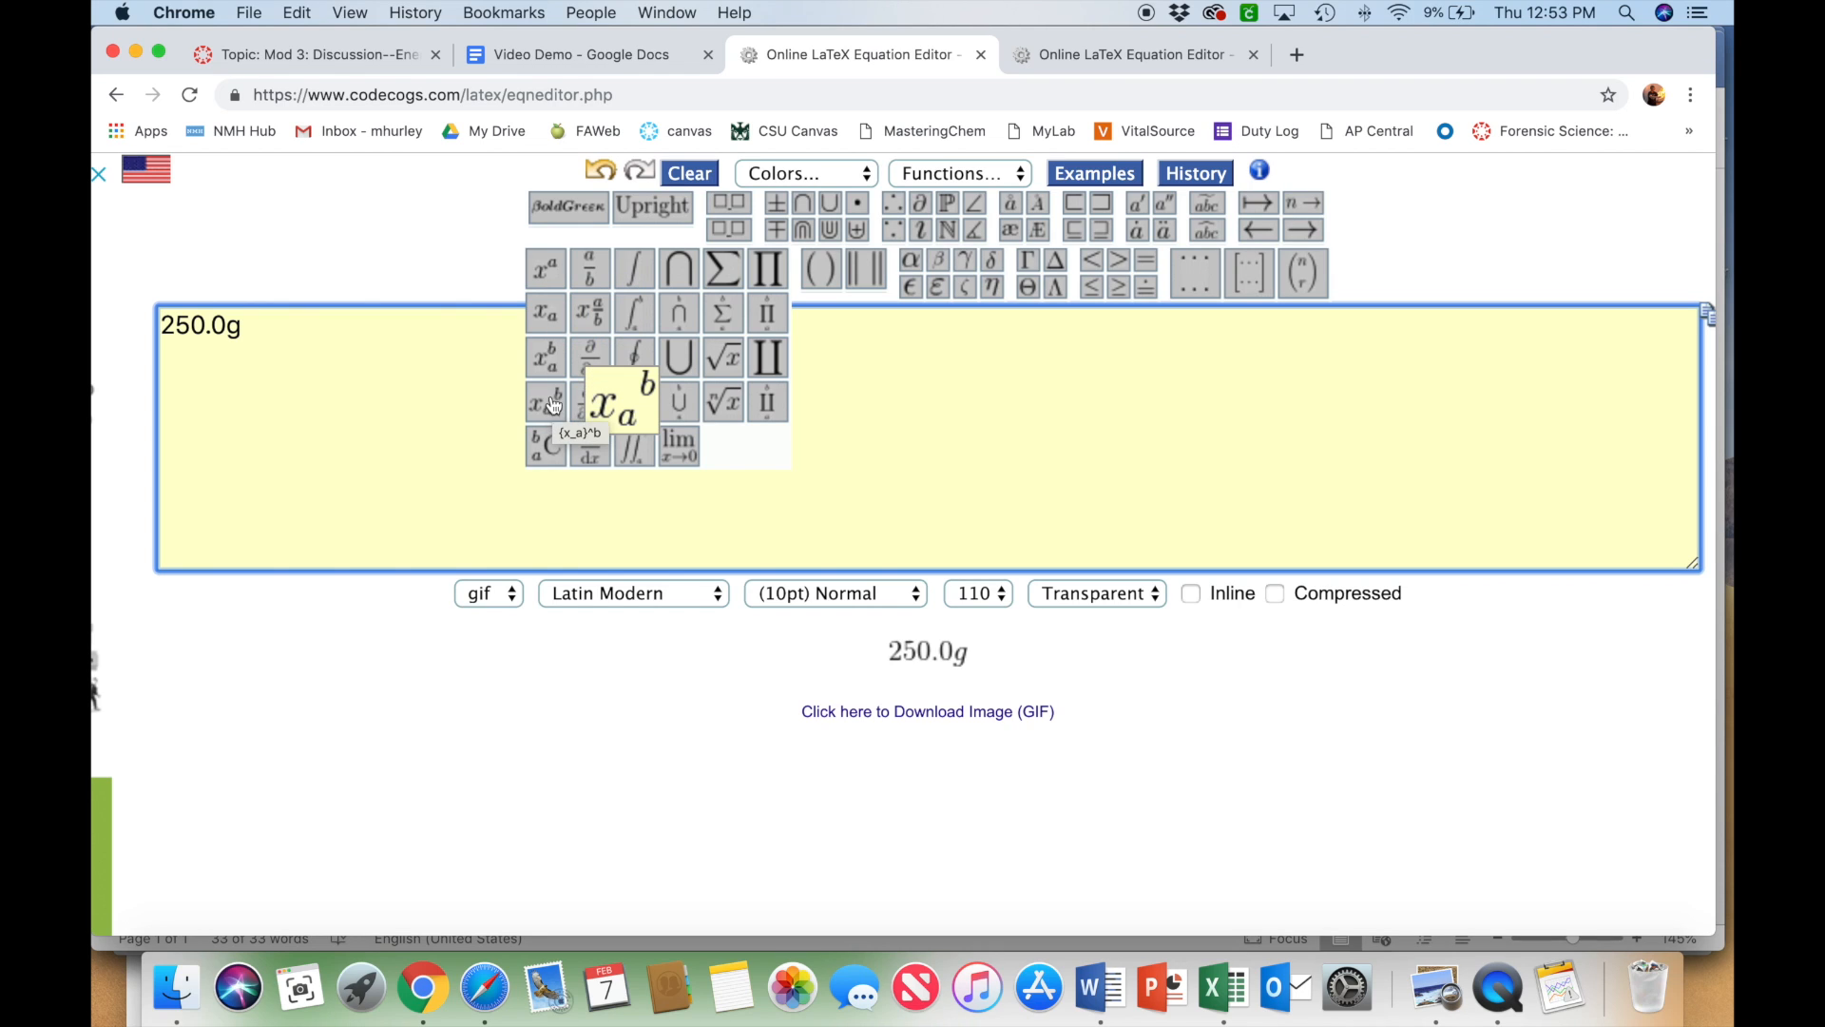
pyautogui.click(547, 324)
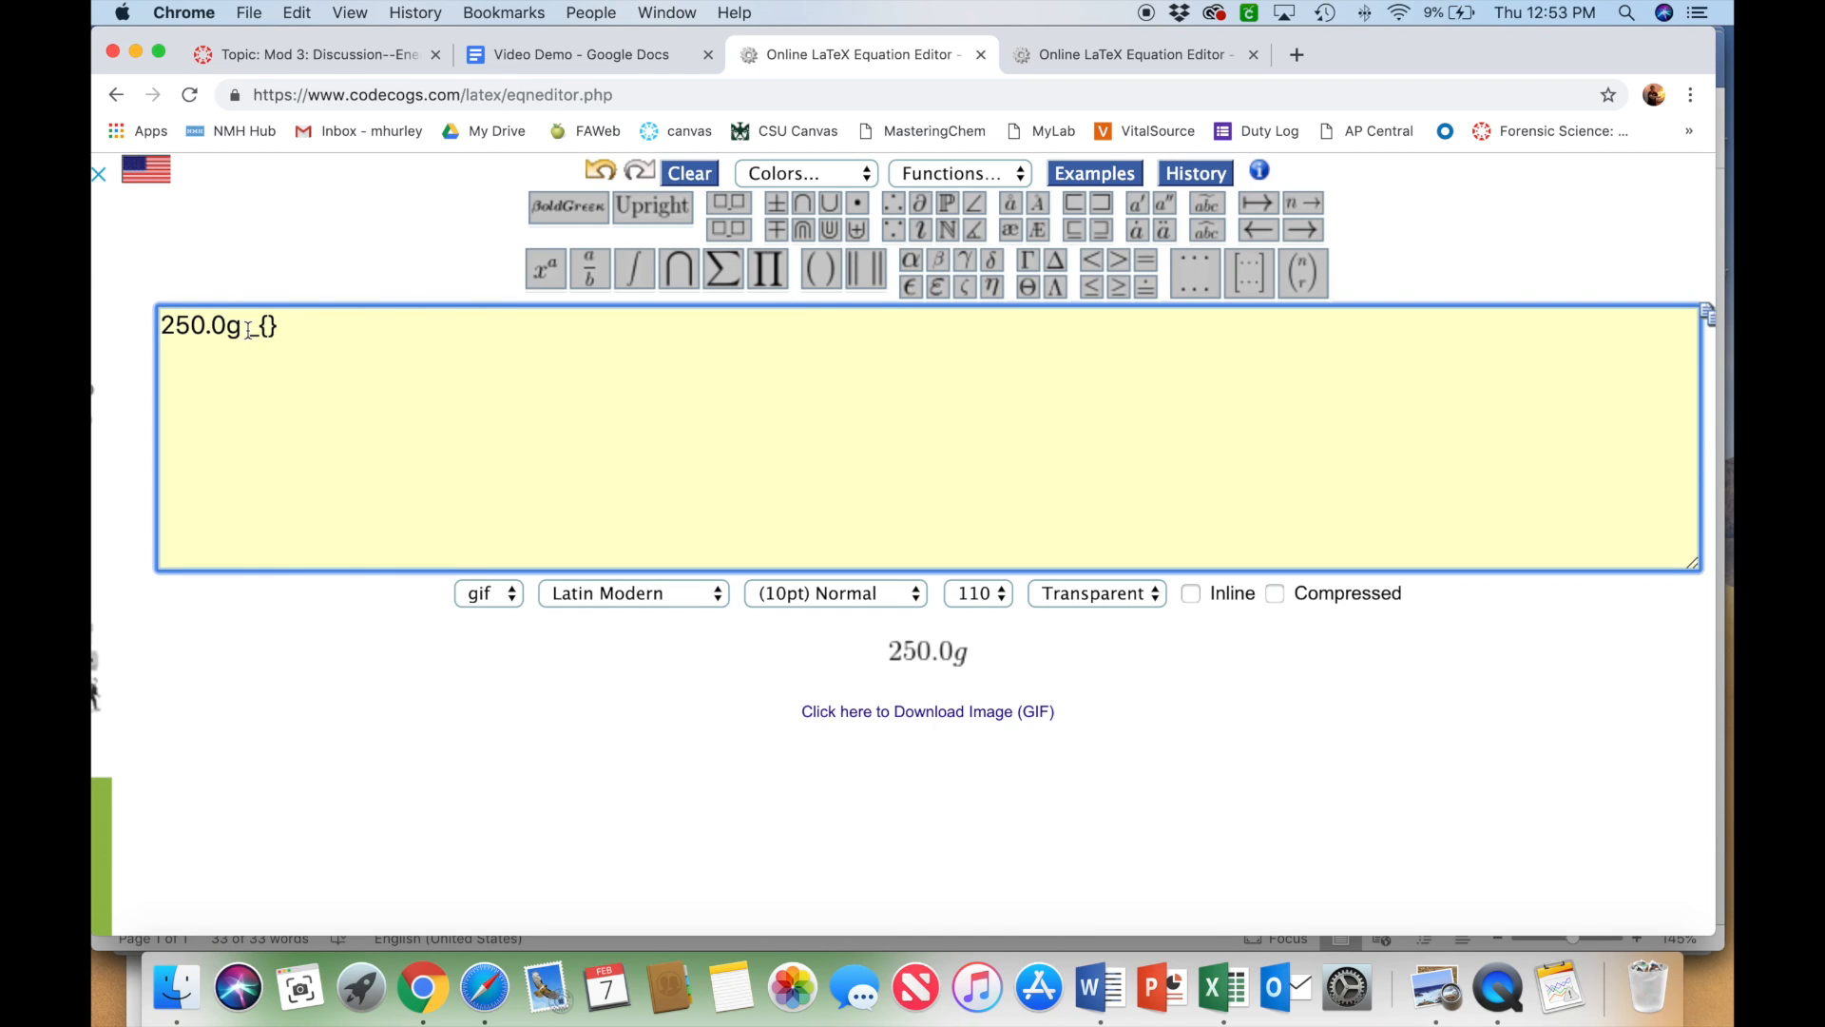
pyautogui.write('C')
pyautogui.click(285, 325)
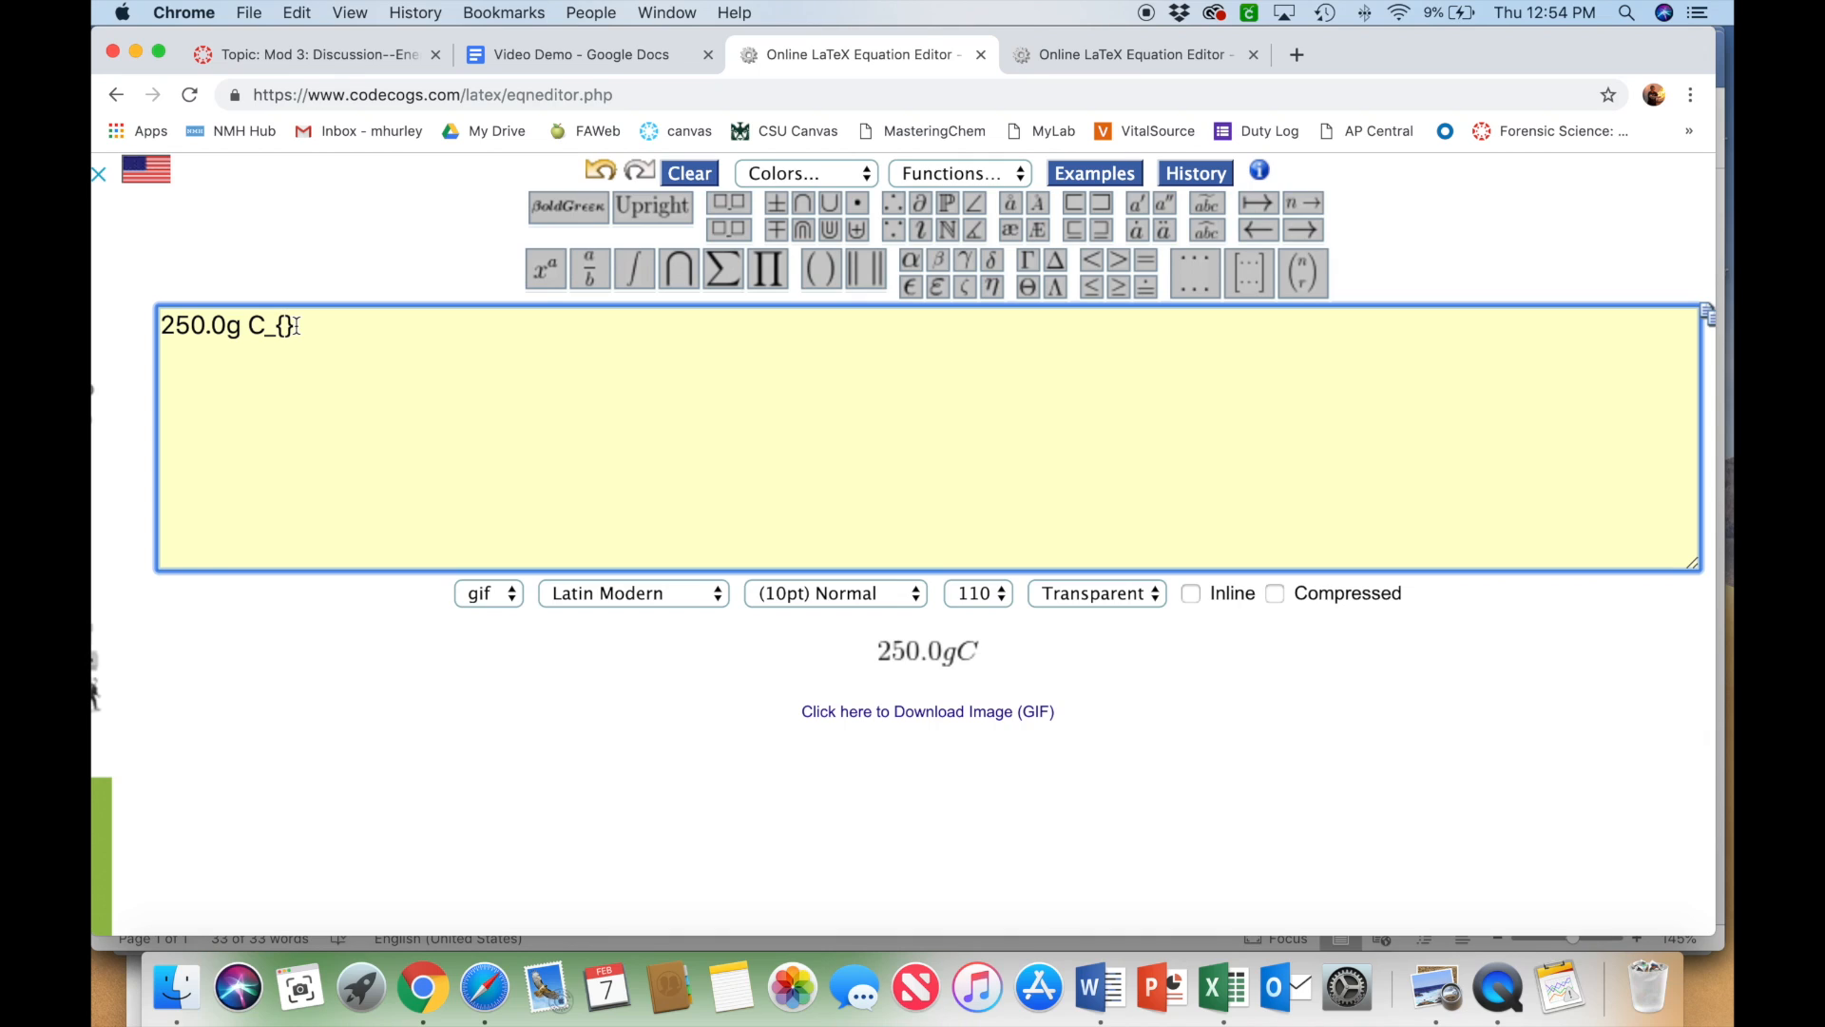
pyautogui.write('8')
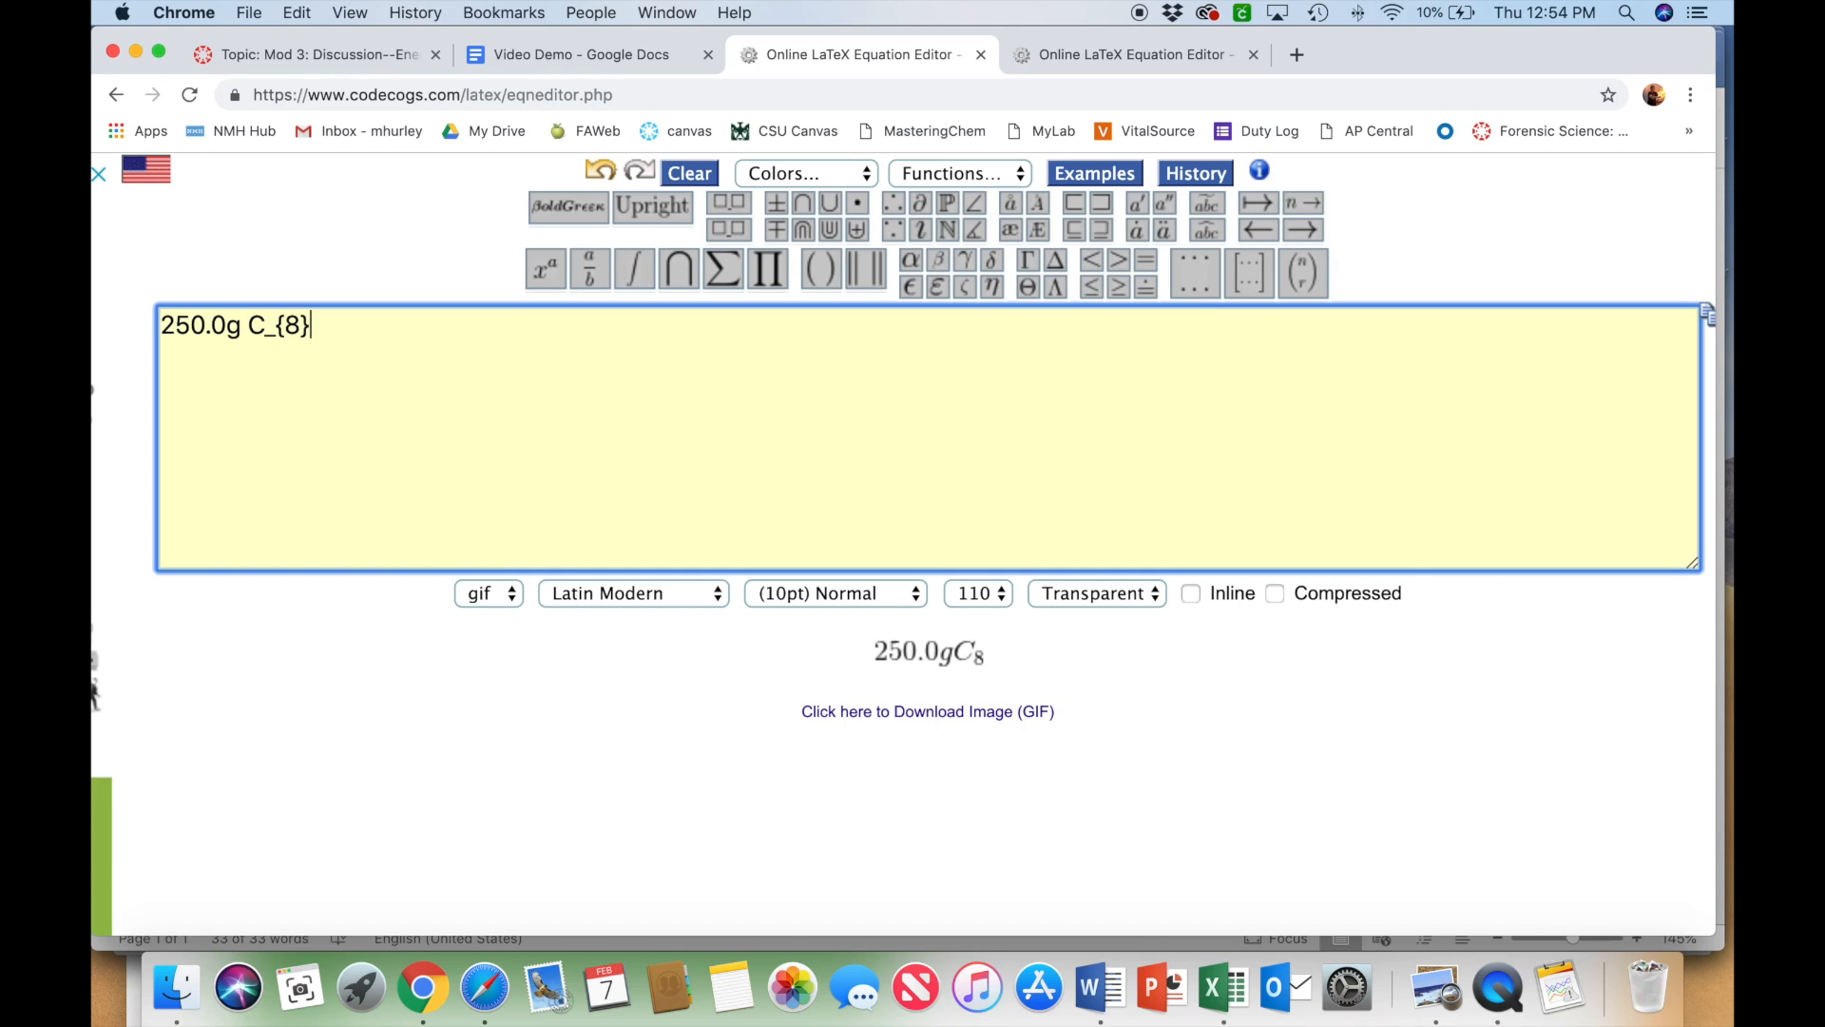
pyautogui.write('H')
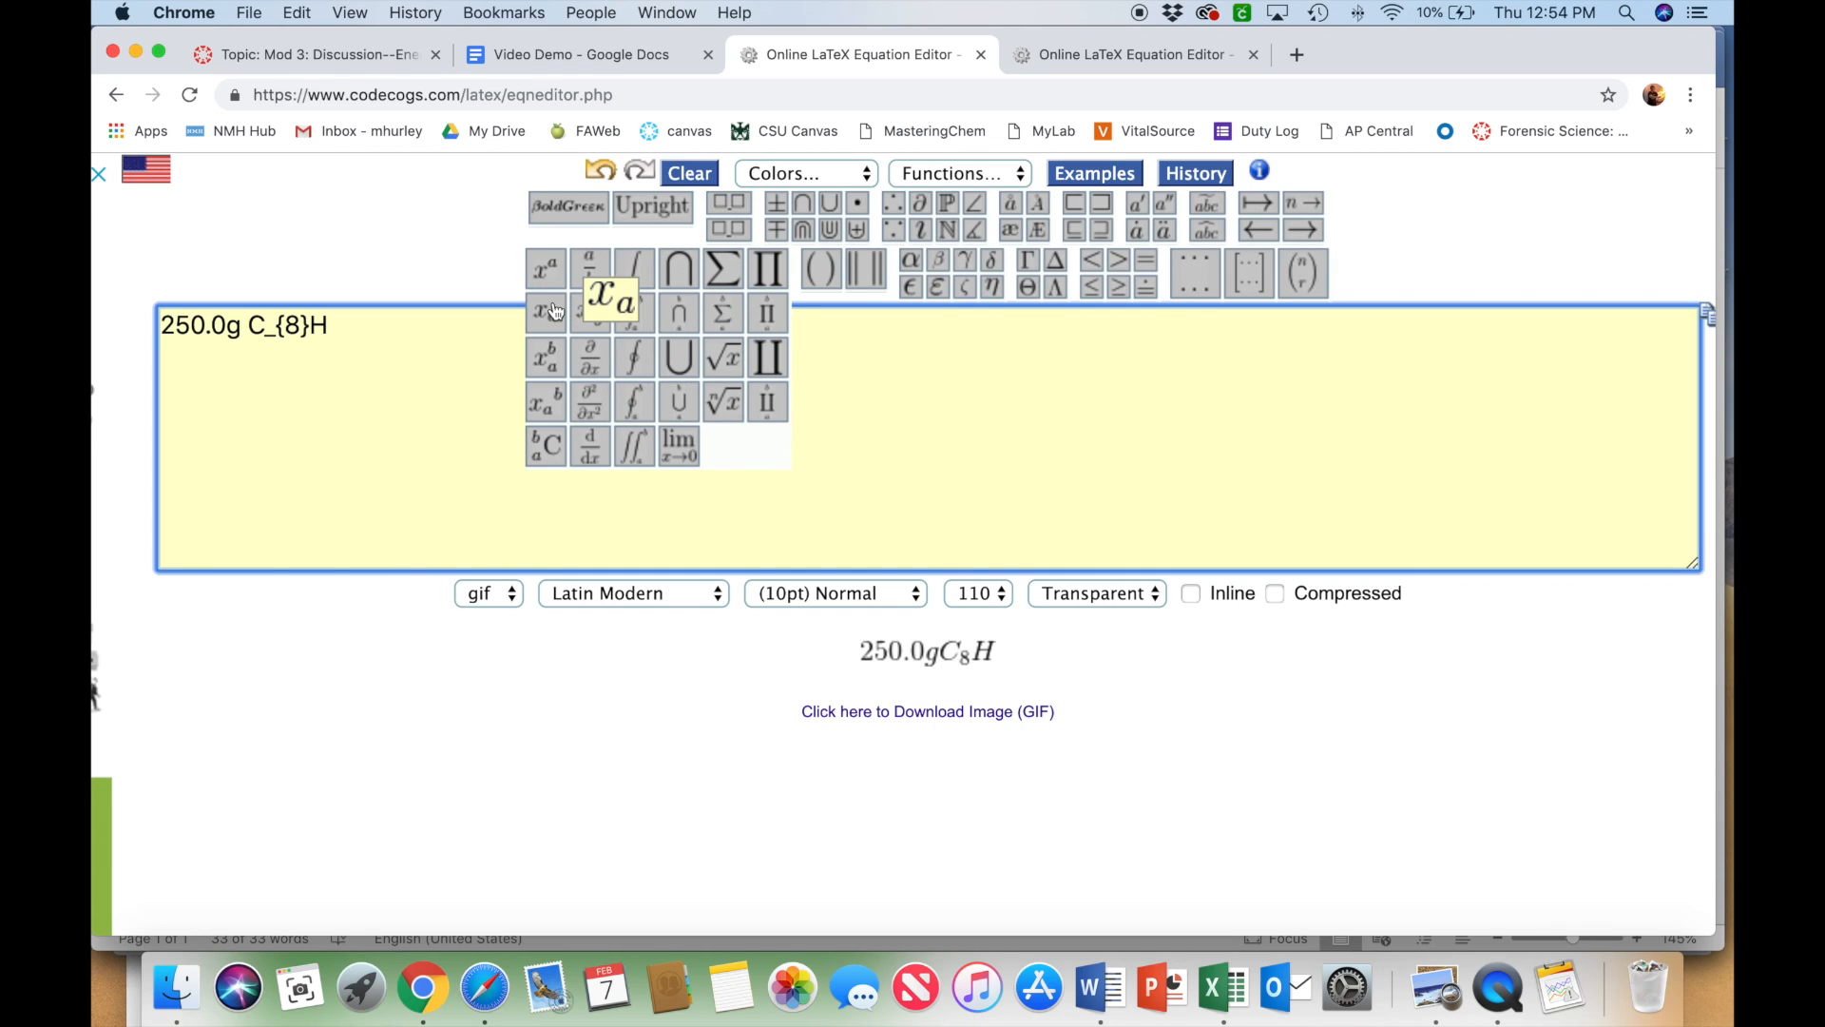
pyautogui.click(547, 314)
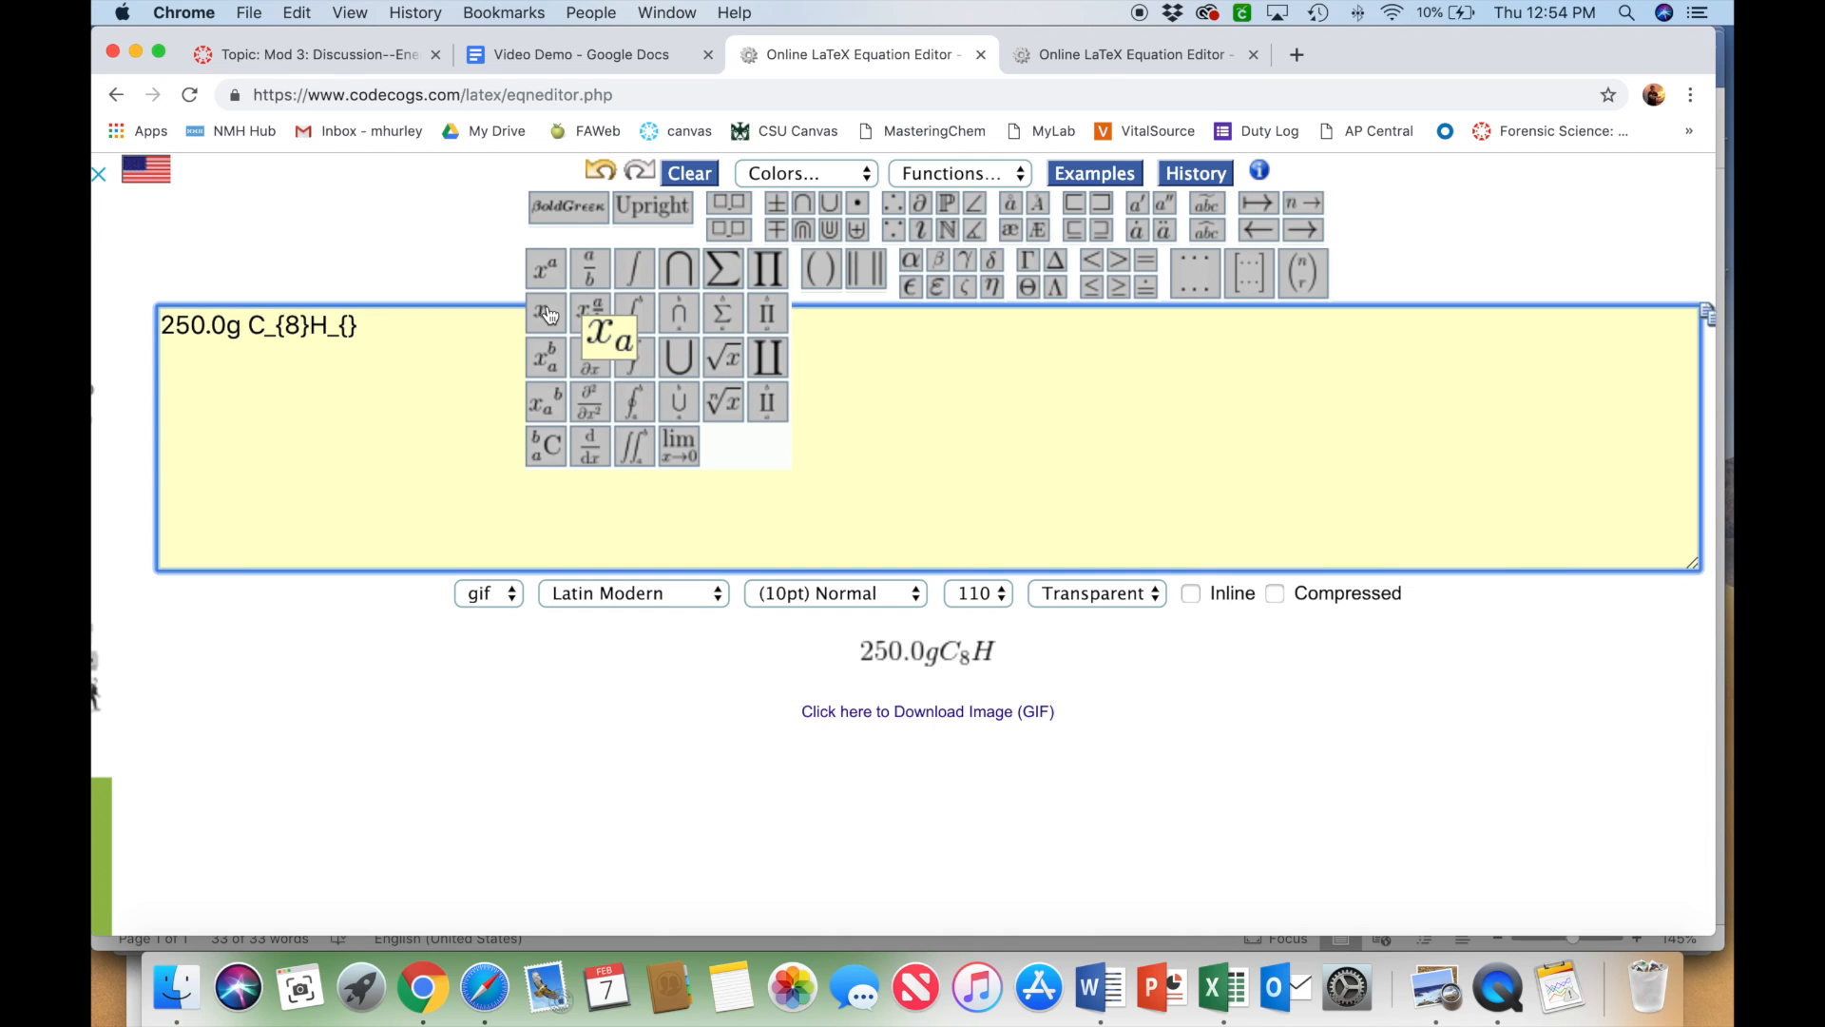
pyautogui.write('18')
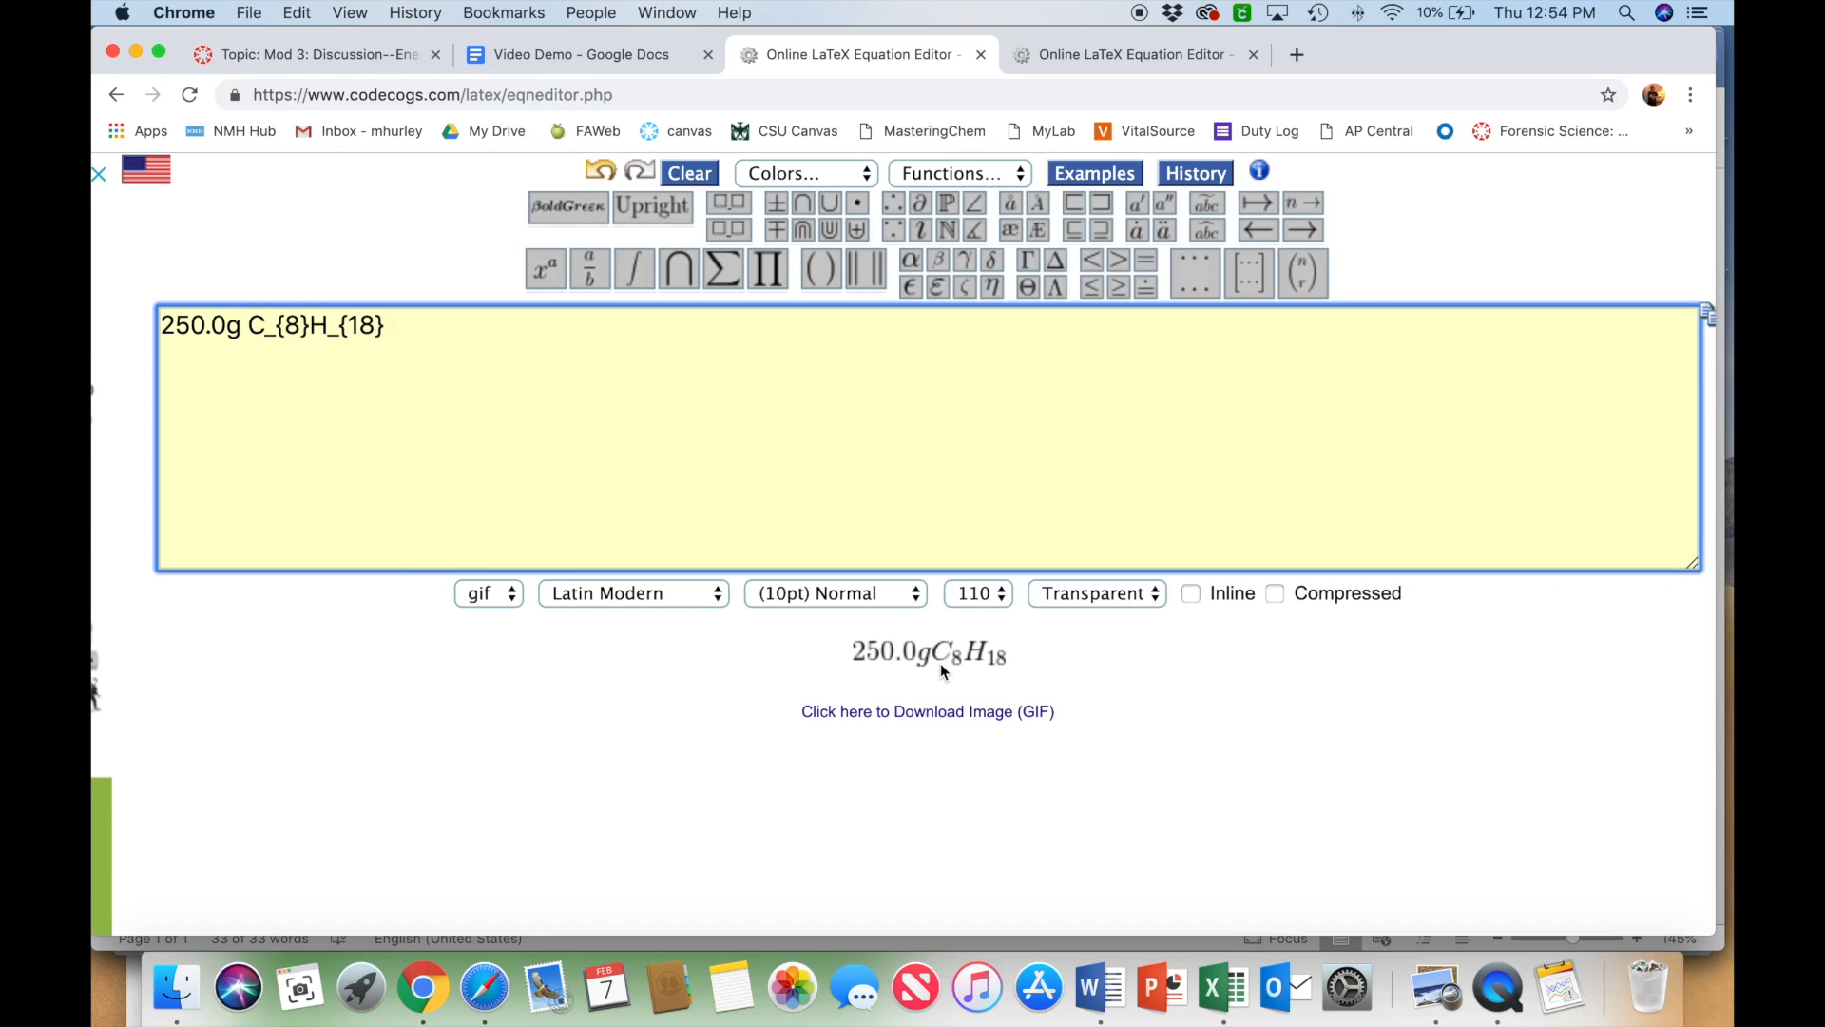
# - Insert a \: space between 250.0g and C_{8}H_{18} in the expression
pyautogui.moveTo(939, 663)
pyautogui.click(245, 325)
pyautogui.moveTo(727, 211)
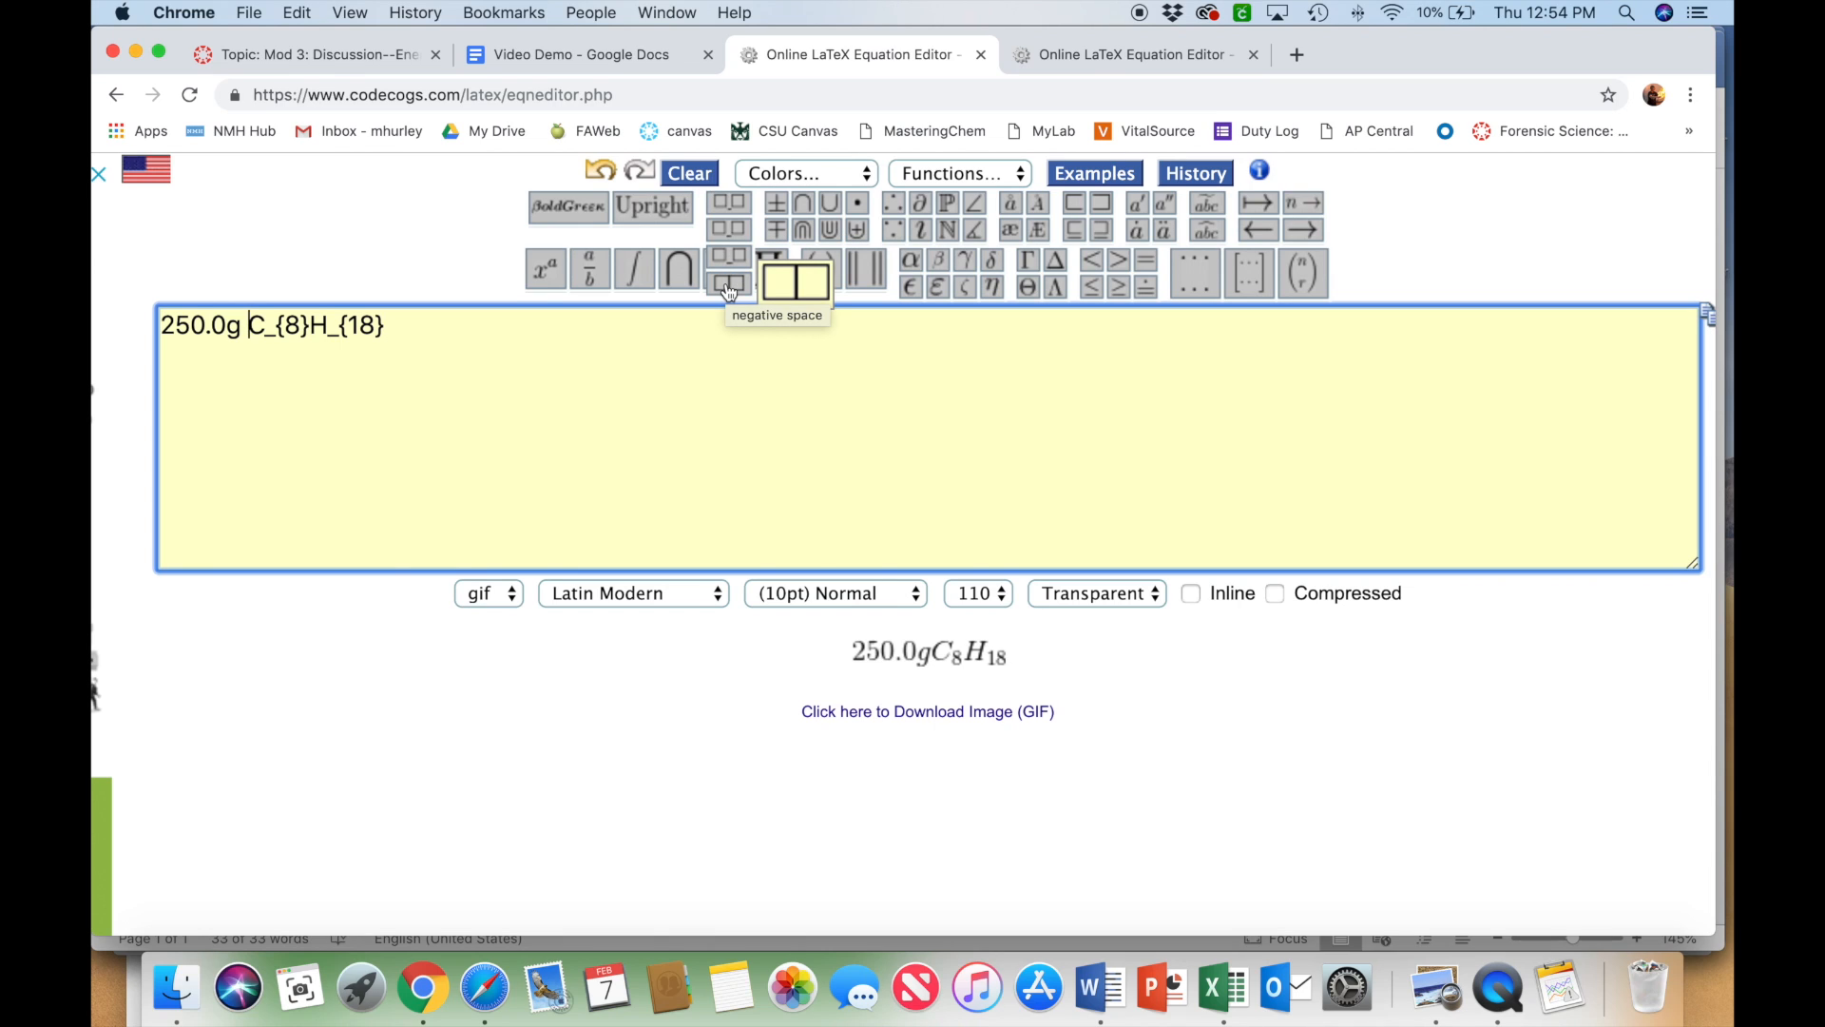
pyautogui.click(732, 234)
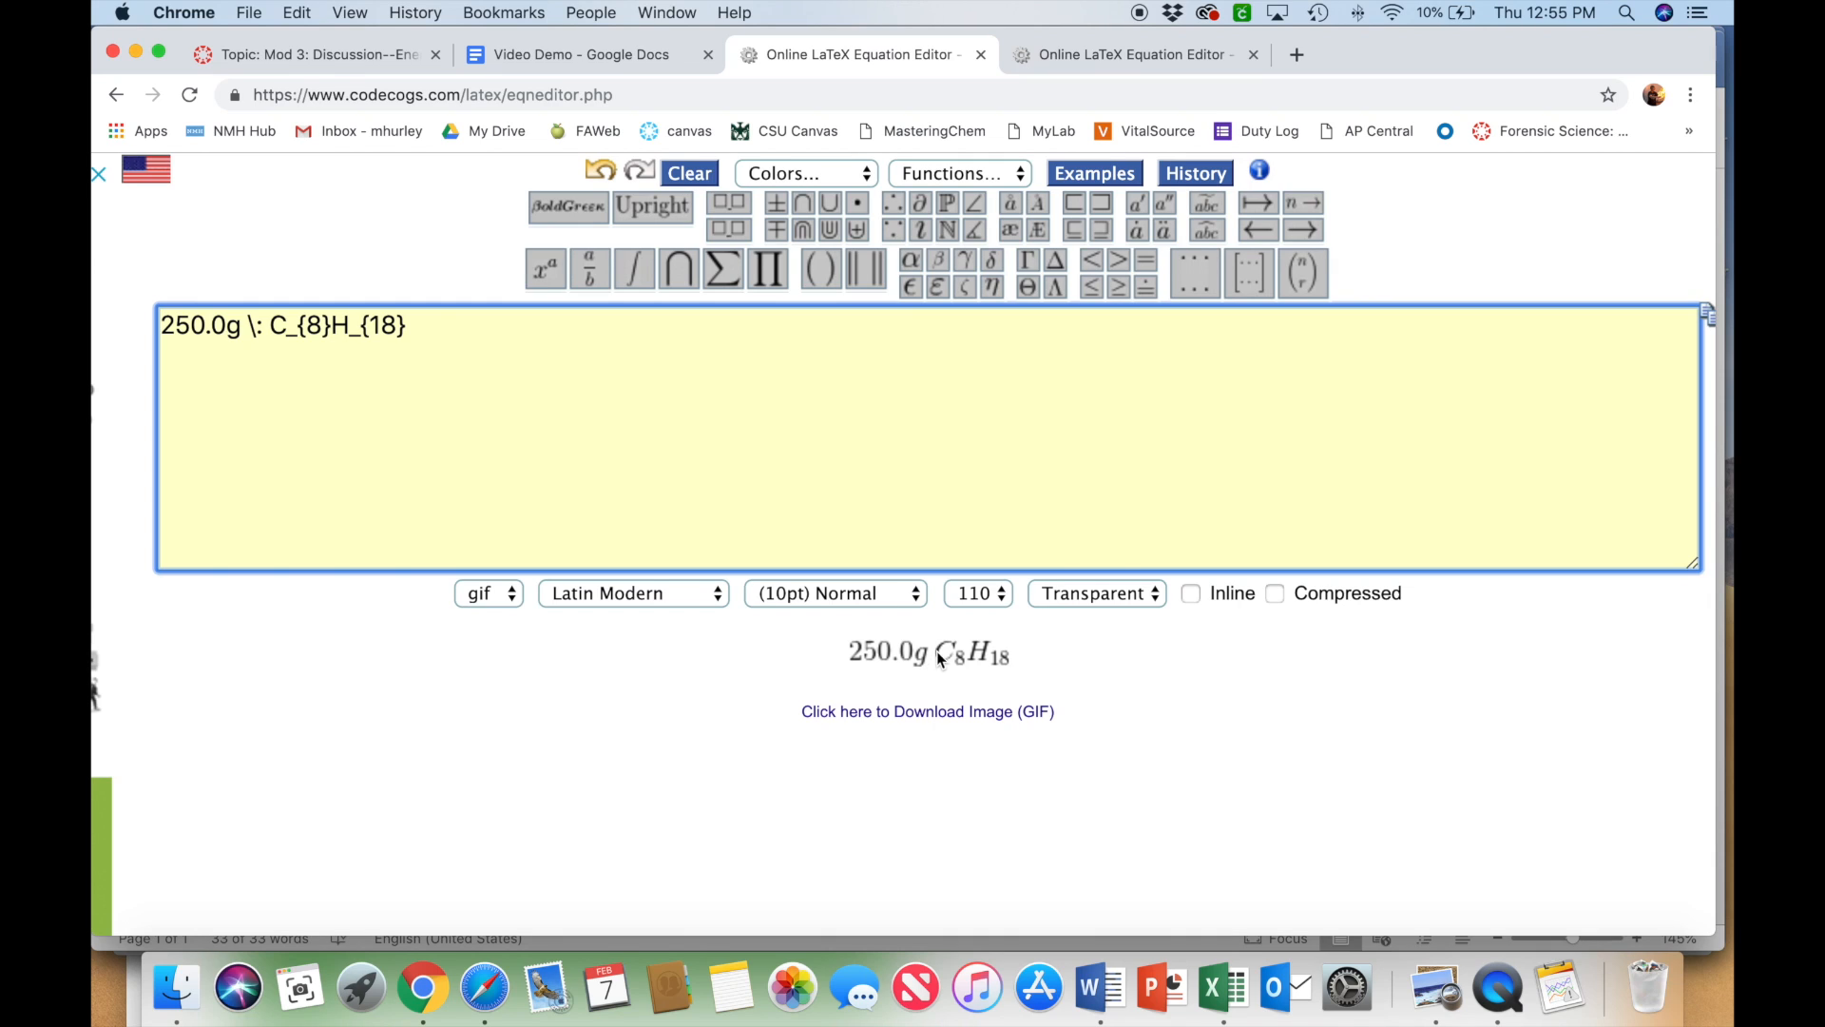
# - Add a multiplication sign after C_{8}H_{18}, with a \: space on each side of it
pyautogui.click(419, 325)
pyautogui.click(728, 230)
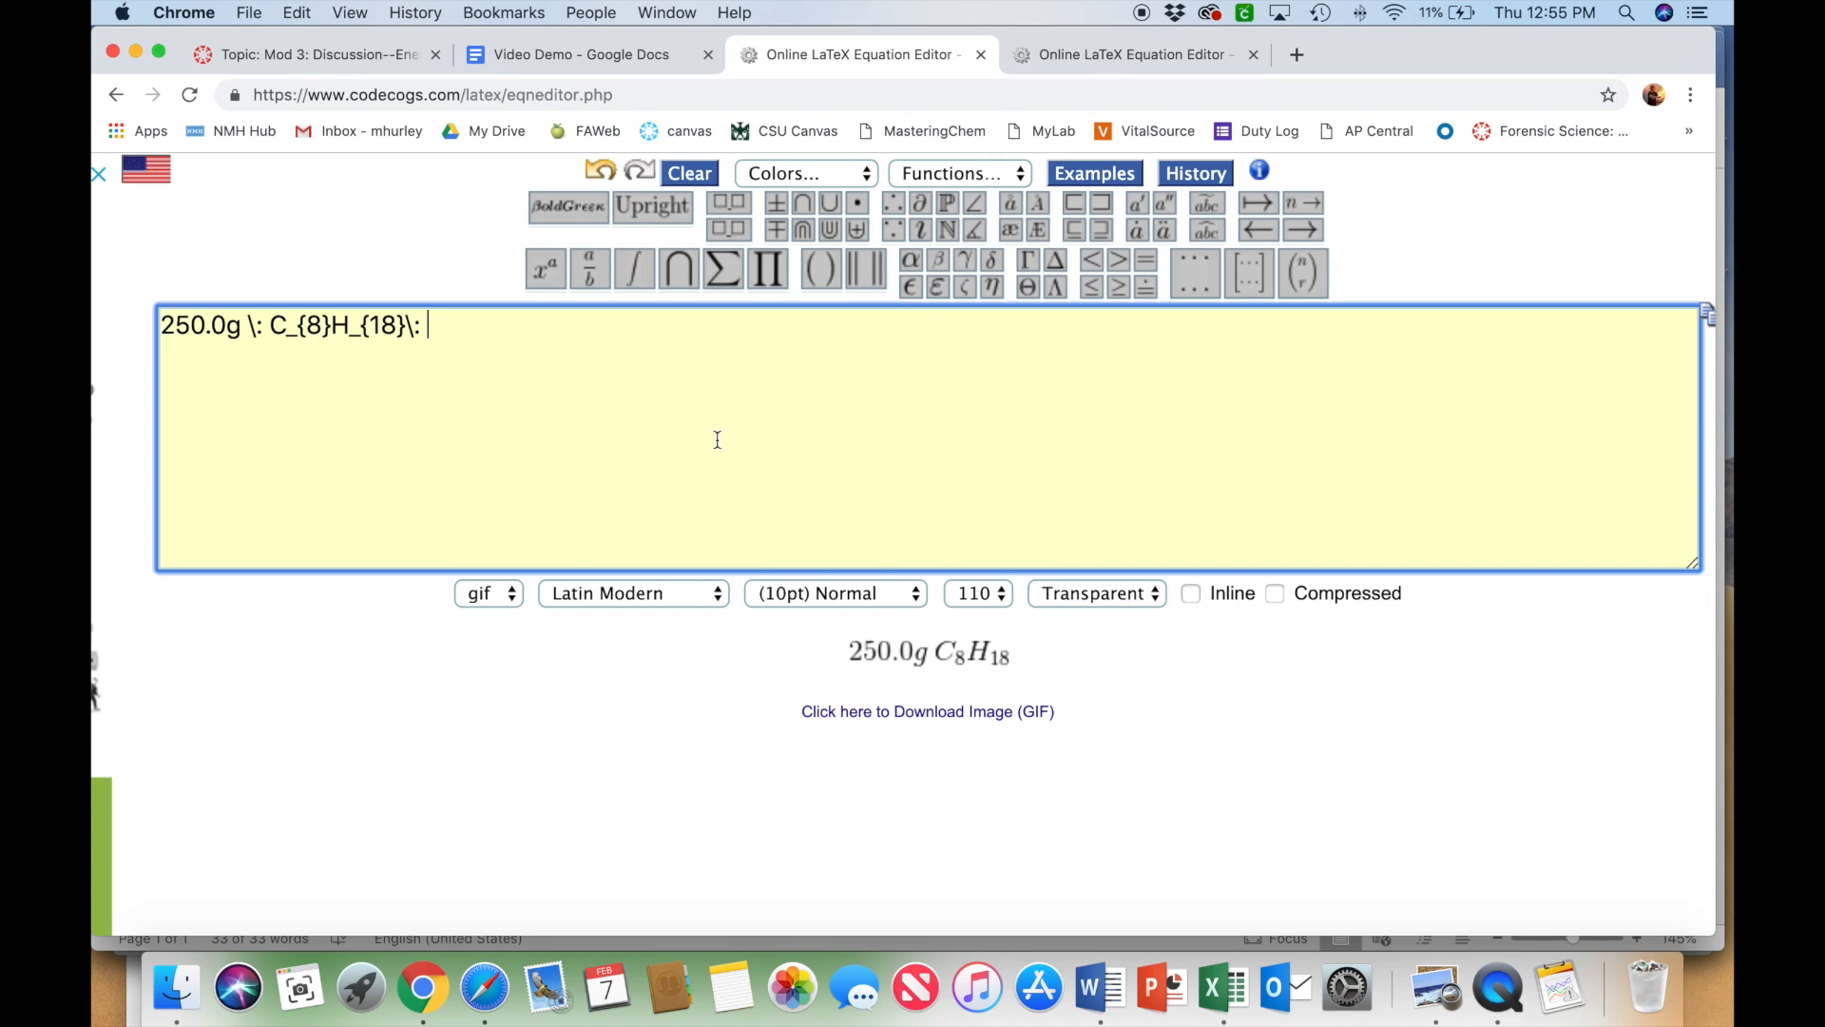
pyautogui.moveTo(772, 219)
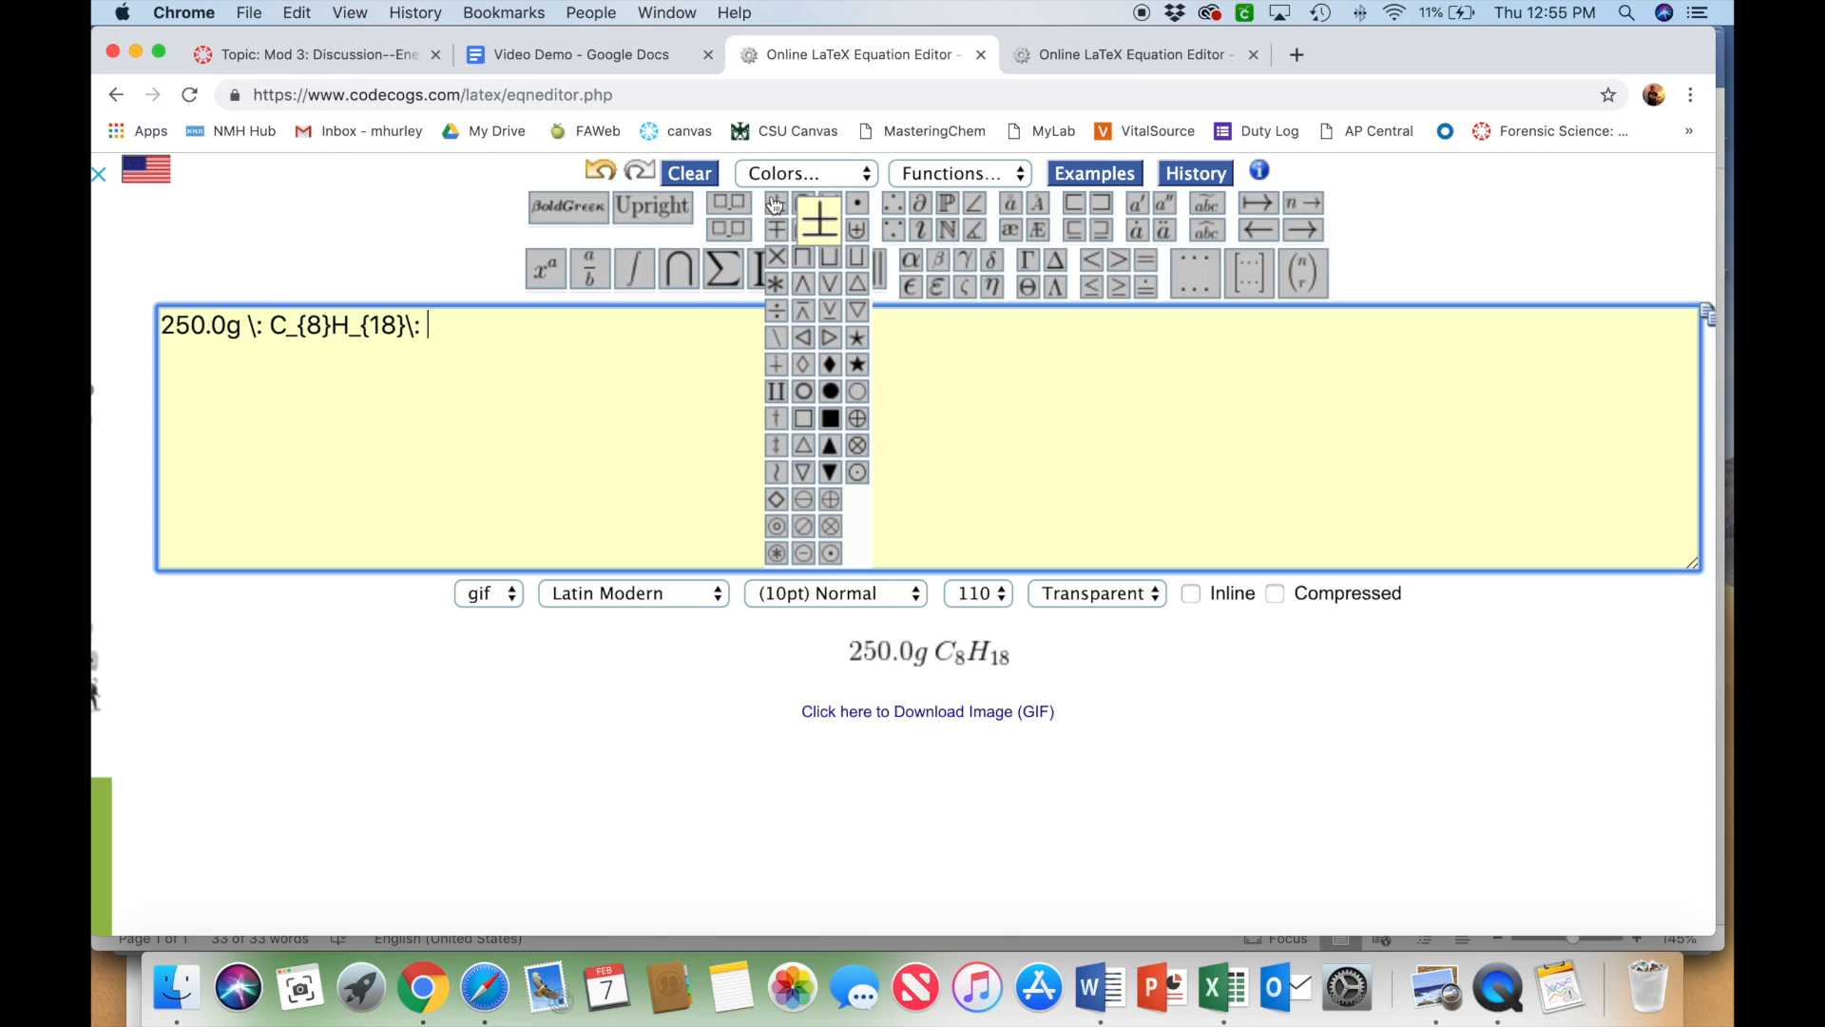
pyautogui.click(778, 258)
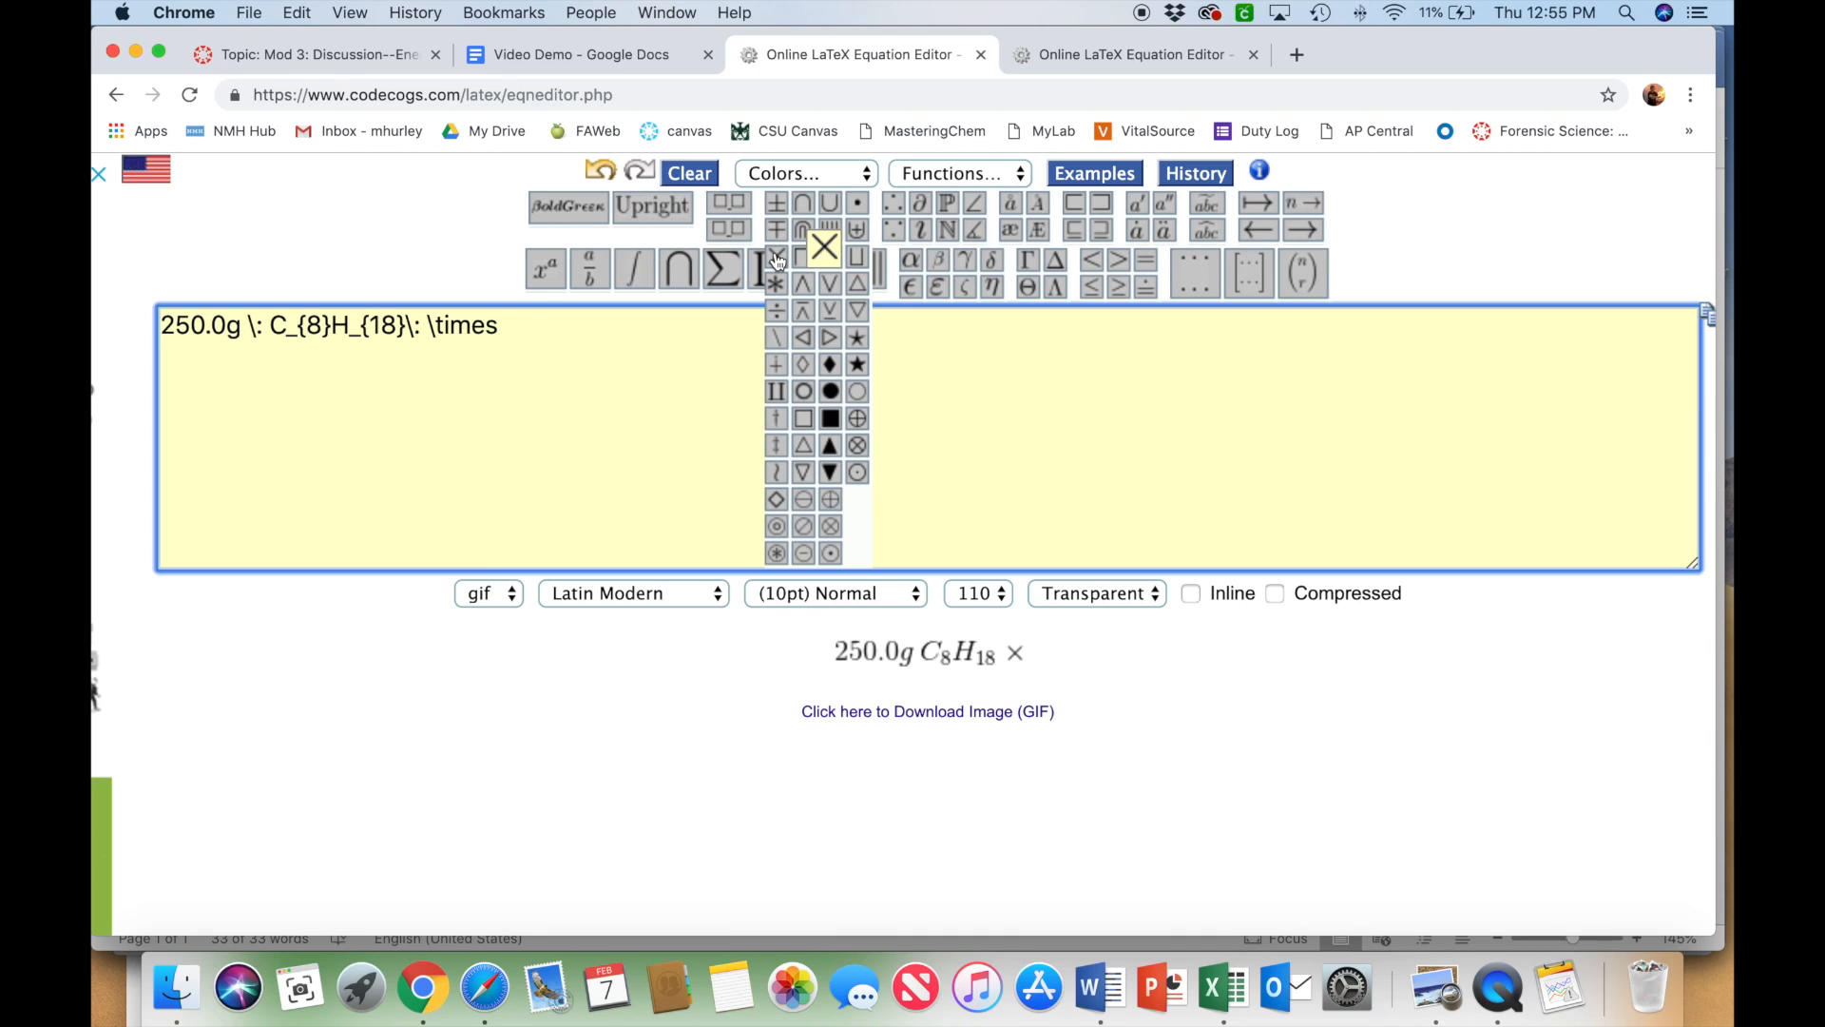
pyautogui.moveTo(740, 235)
pyautogui.write('\\:')
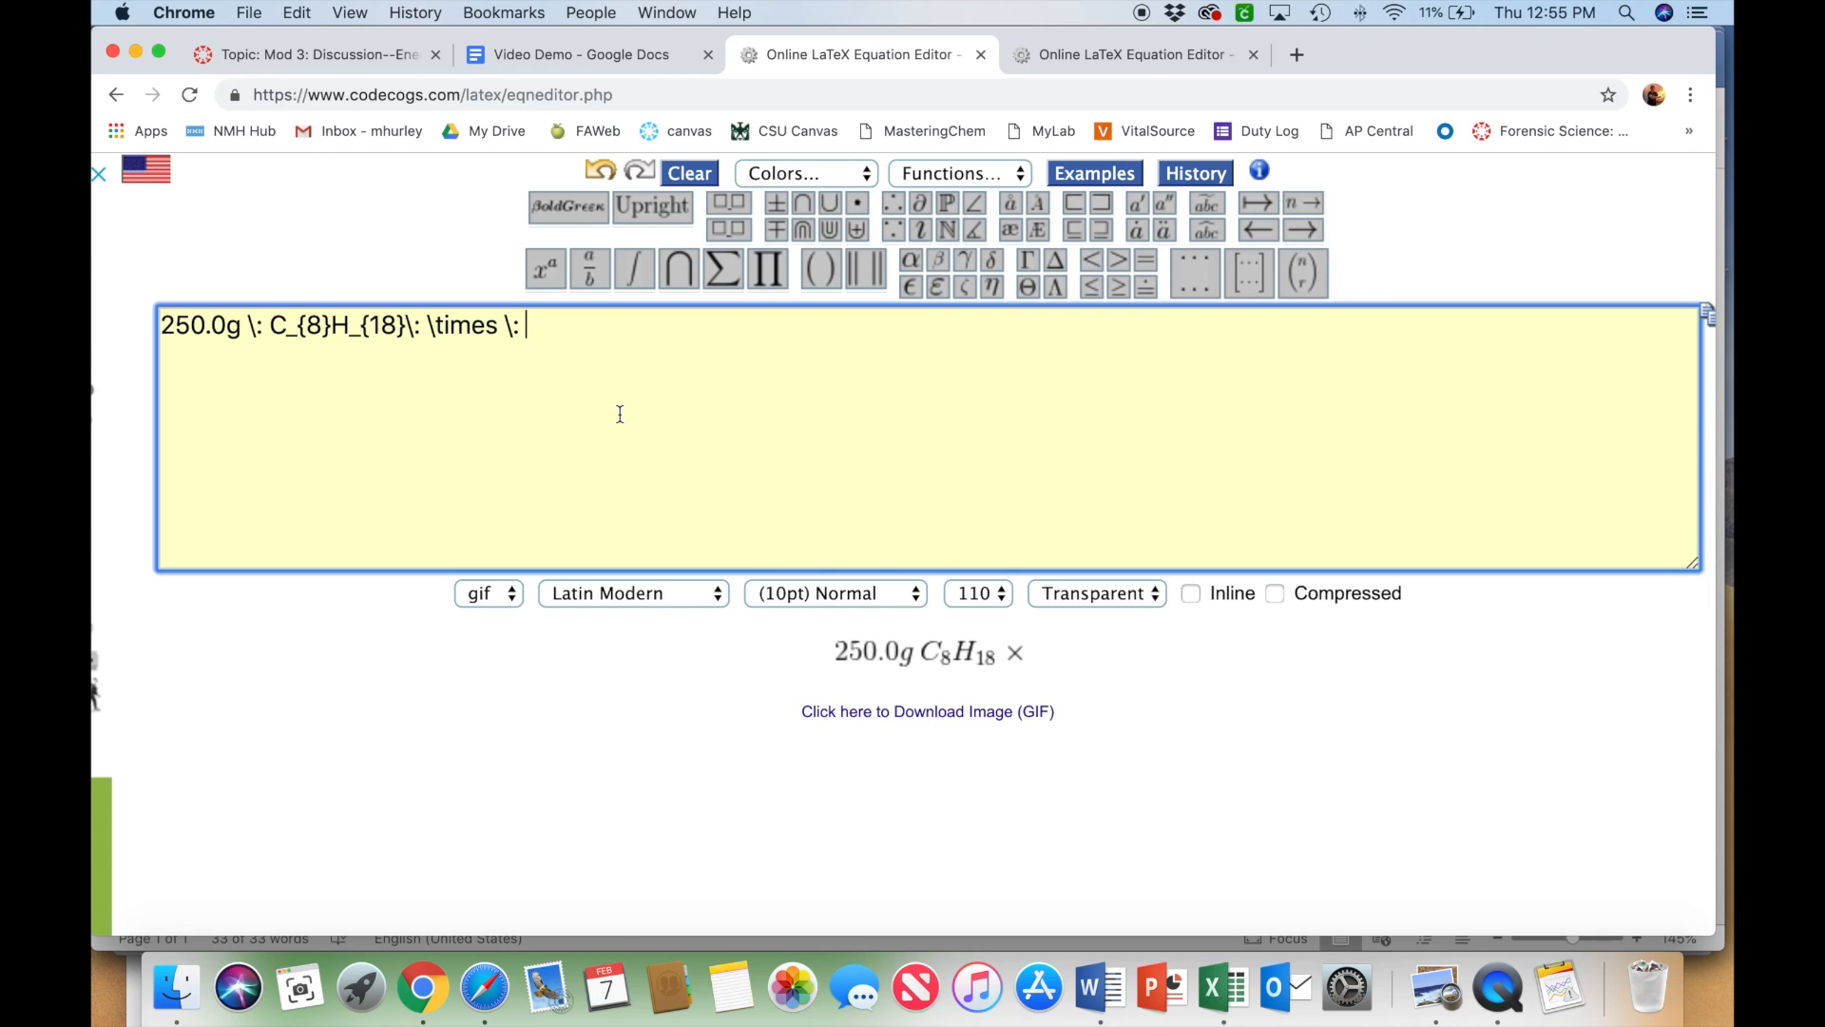
# - Insert a fraction after the multiplication sign and start its numerator with 1 mol
pyautogui.moveTo(591, 273)
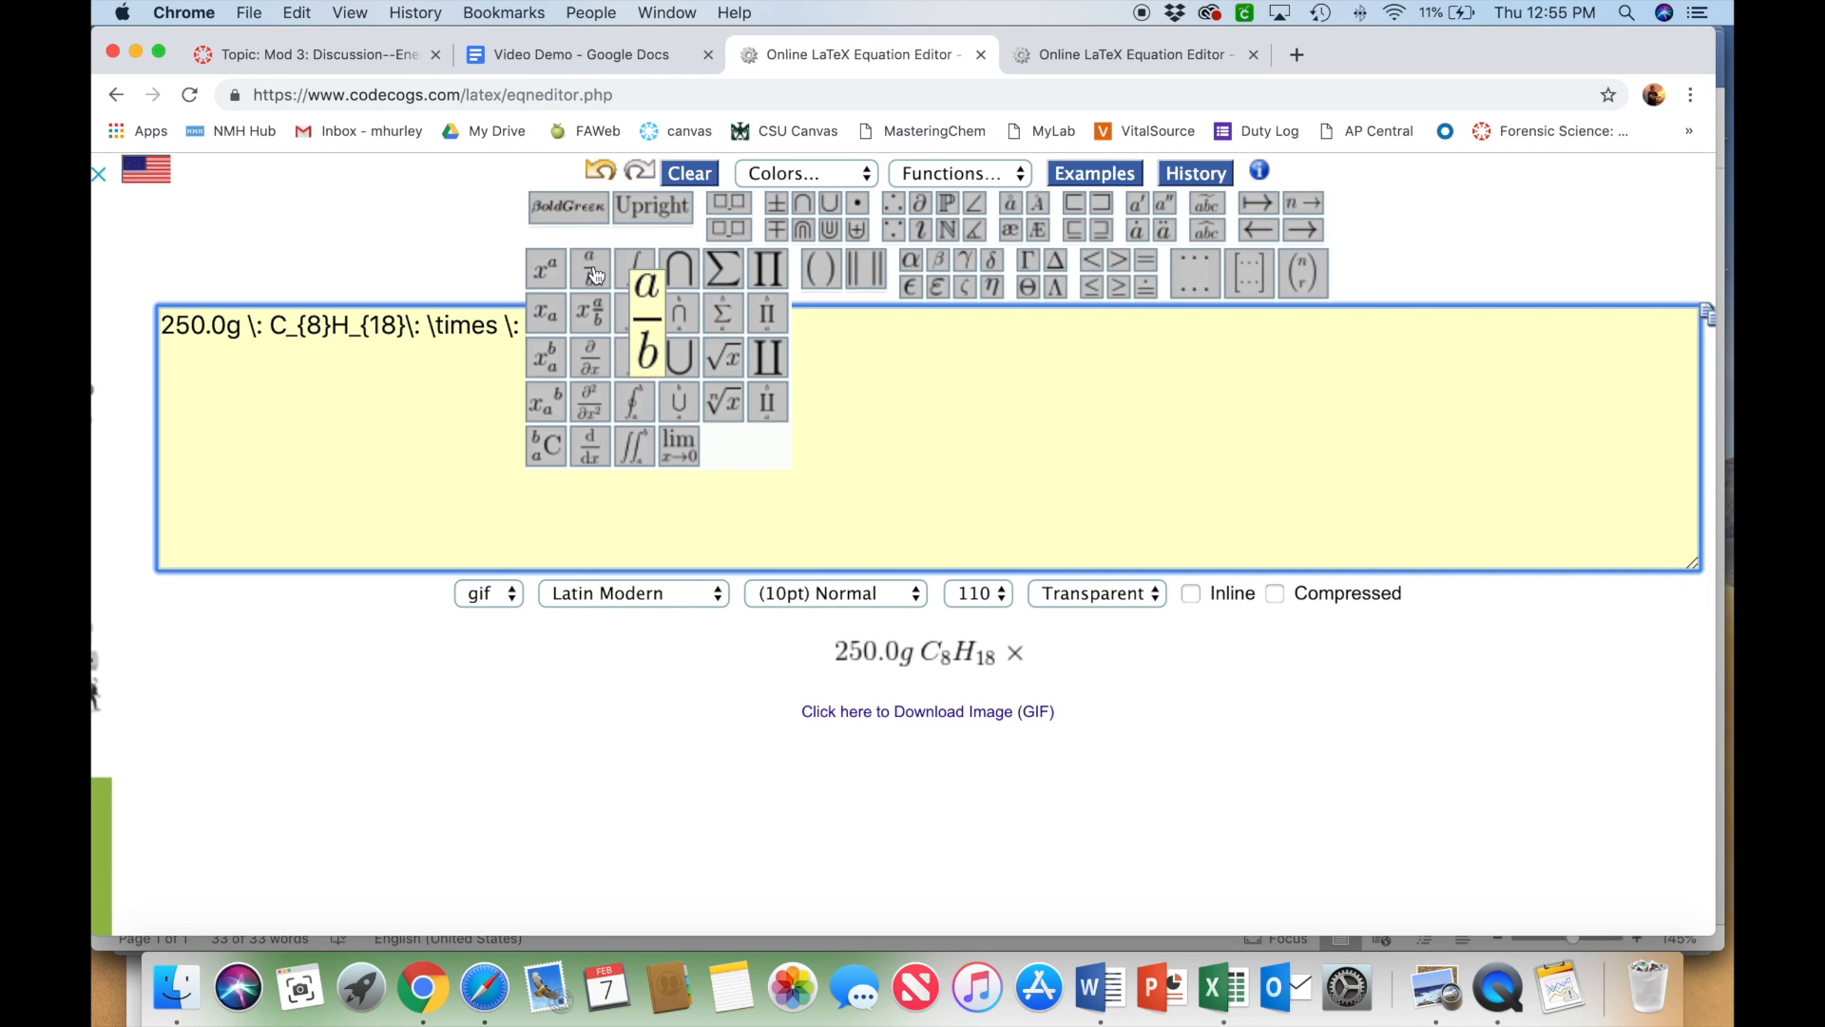
pyautogui.click(596, 274)
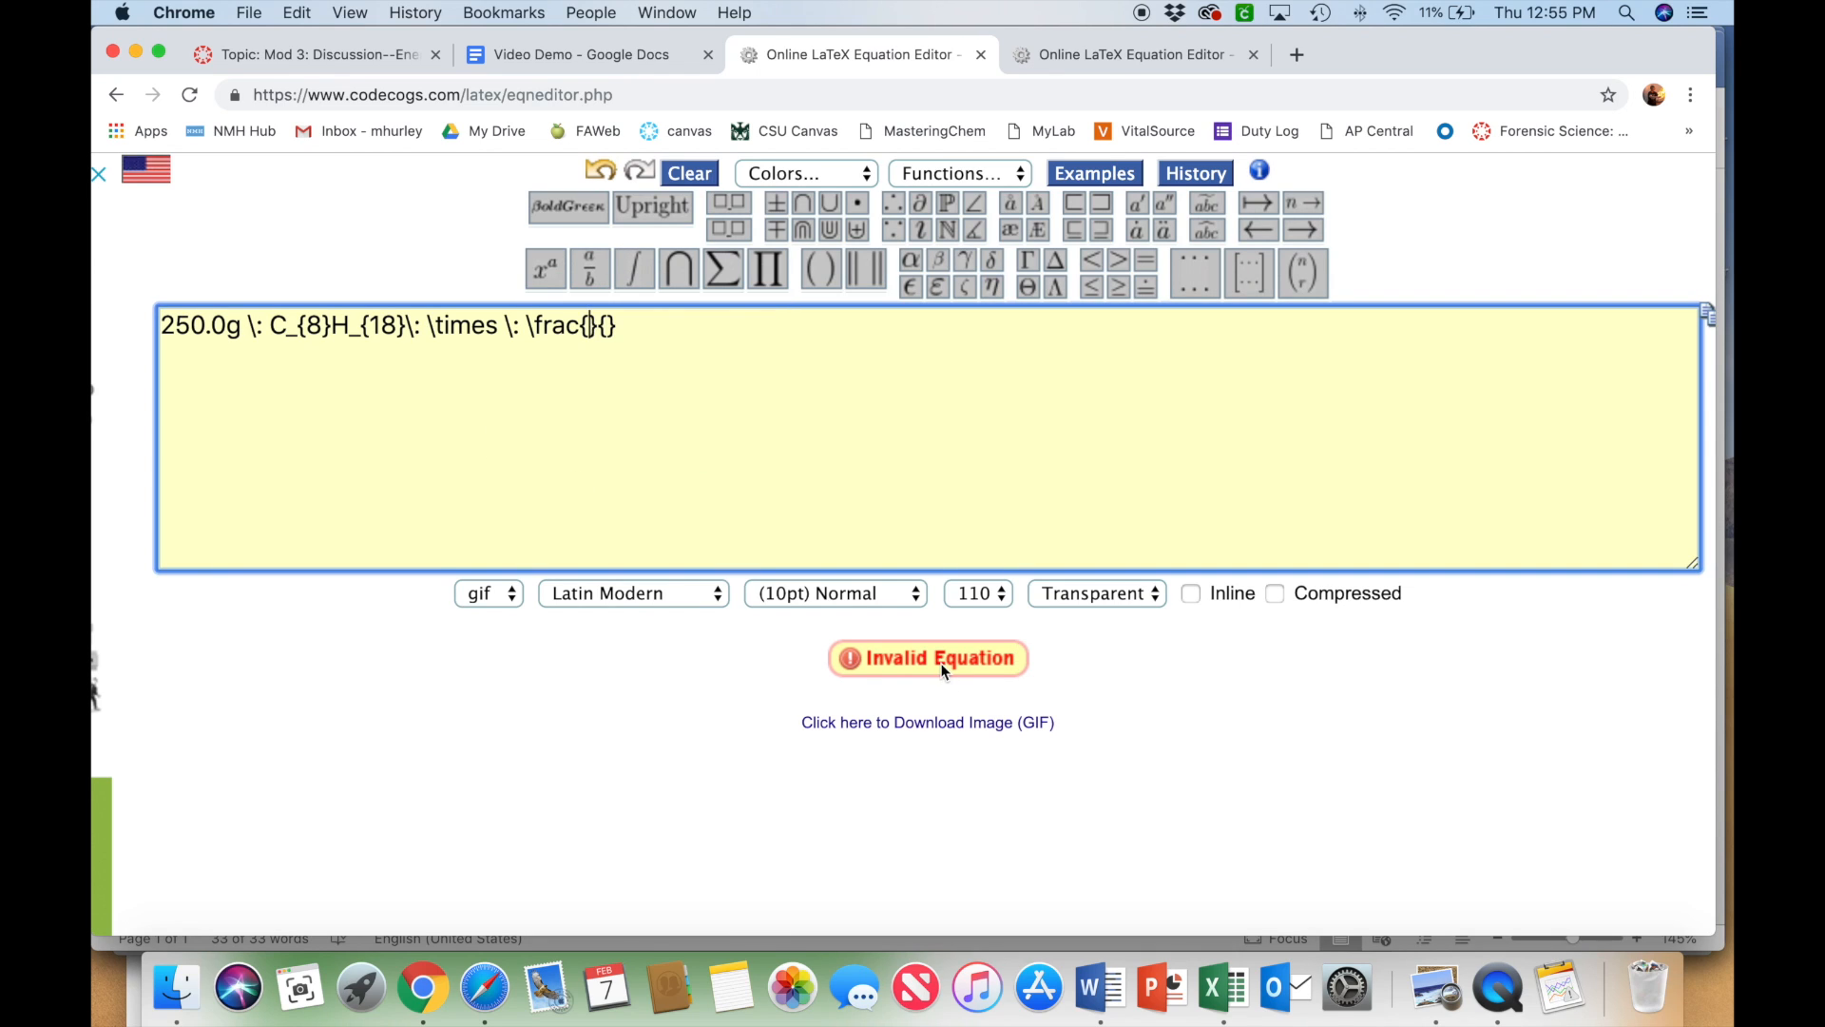
pyautogui.click(589, 335)
pyautogui.write('1 mol')
# - Copy the C_{8}H_{18} formula into the numerator after 1 mol, separated from it by a \: space
pyautogui.moveTo(274, 327); pyautogui.dragTo(404, 335)
pyautogui.press('super+c')
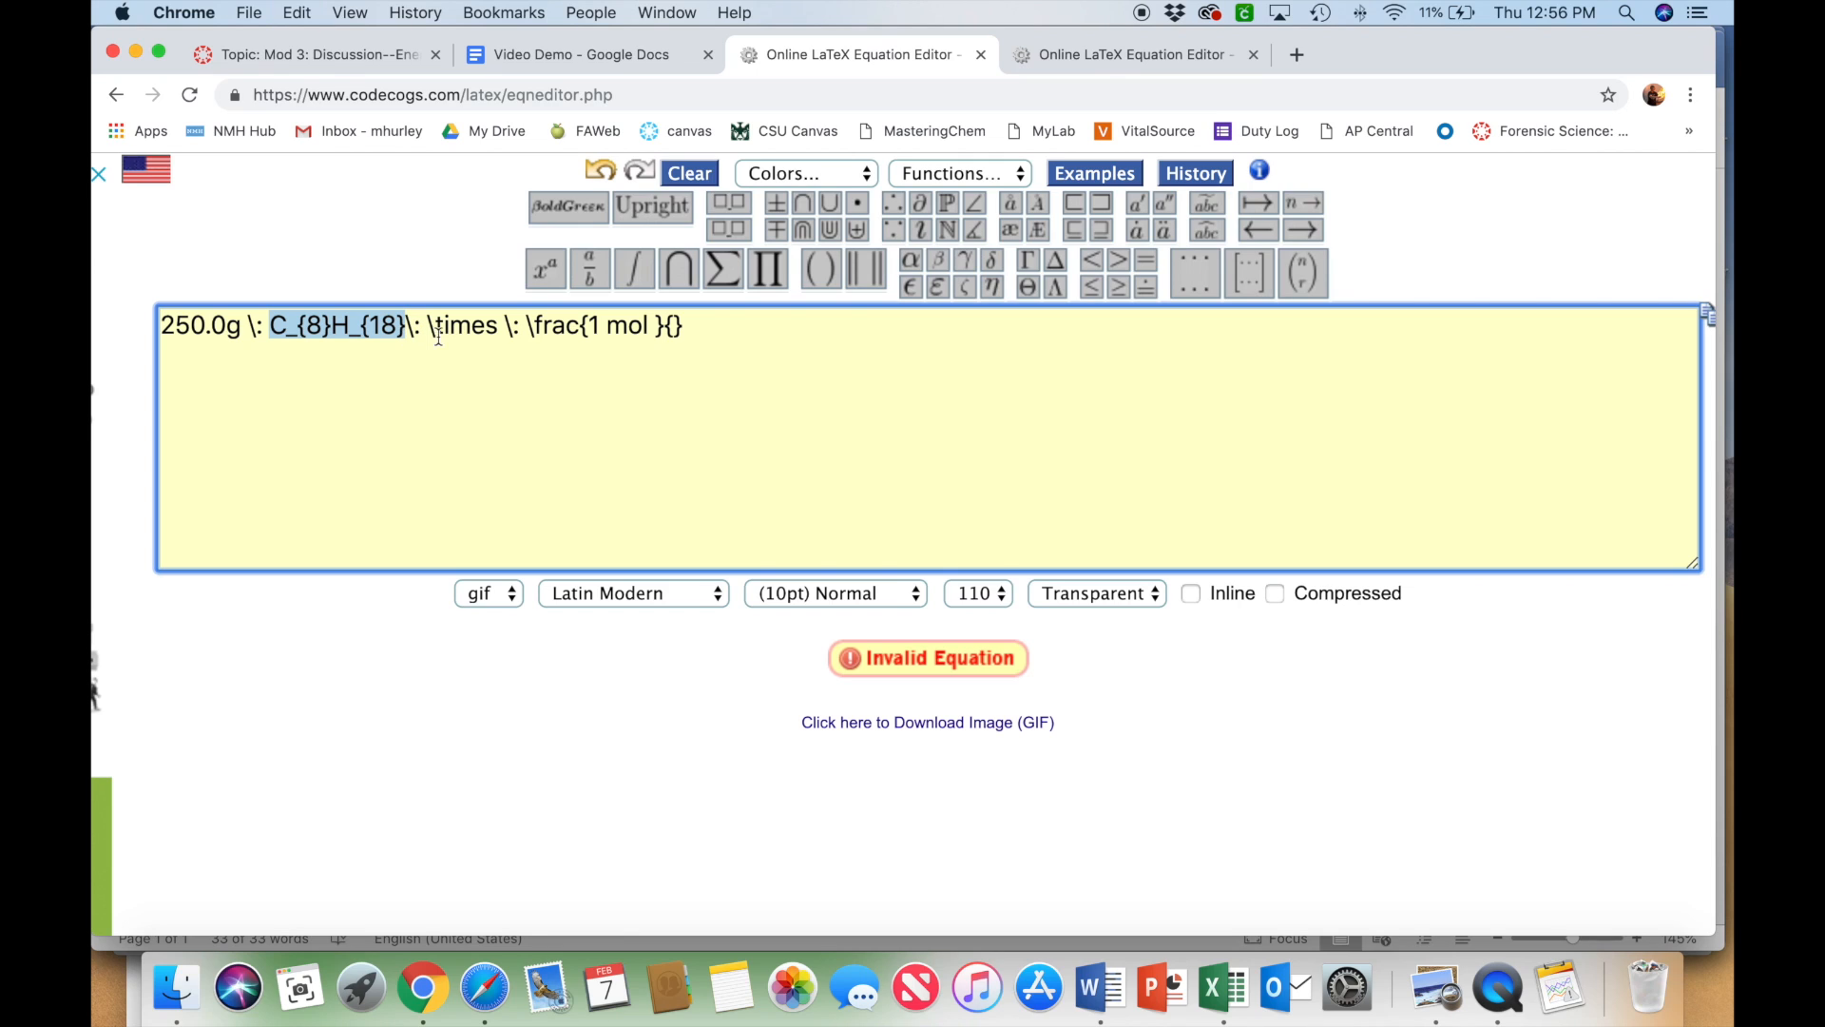
pyautogui.click(652, 323)
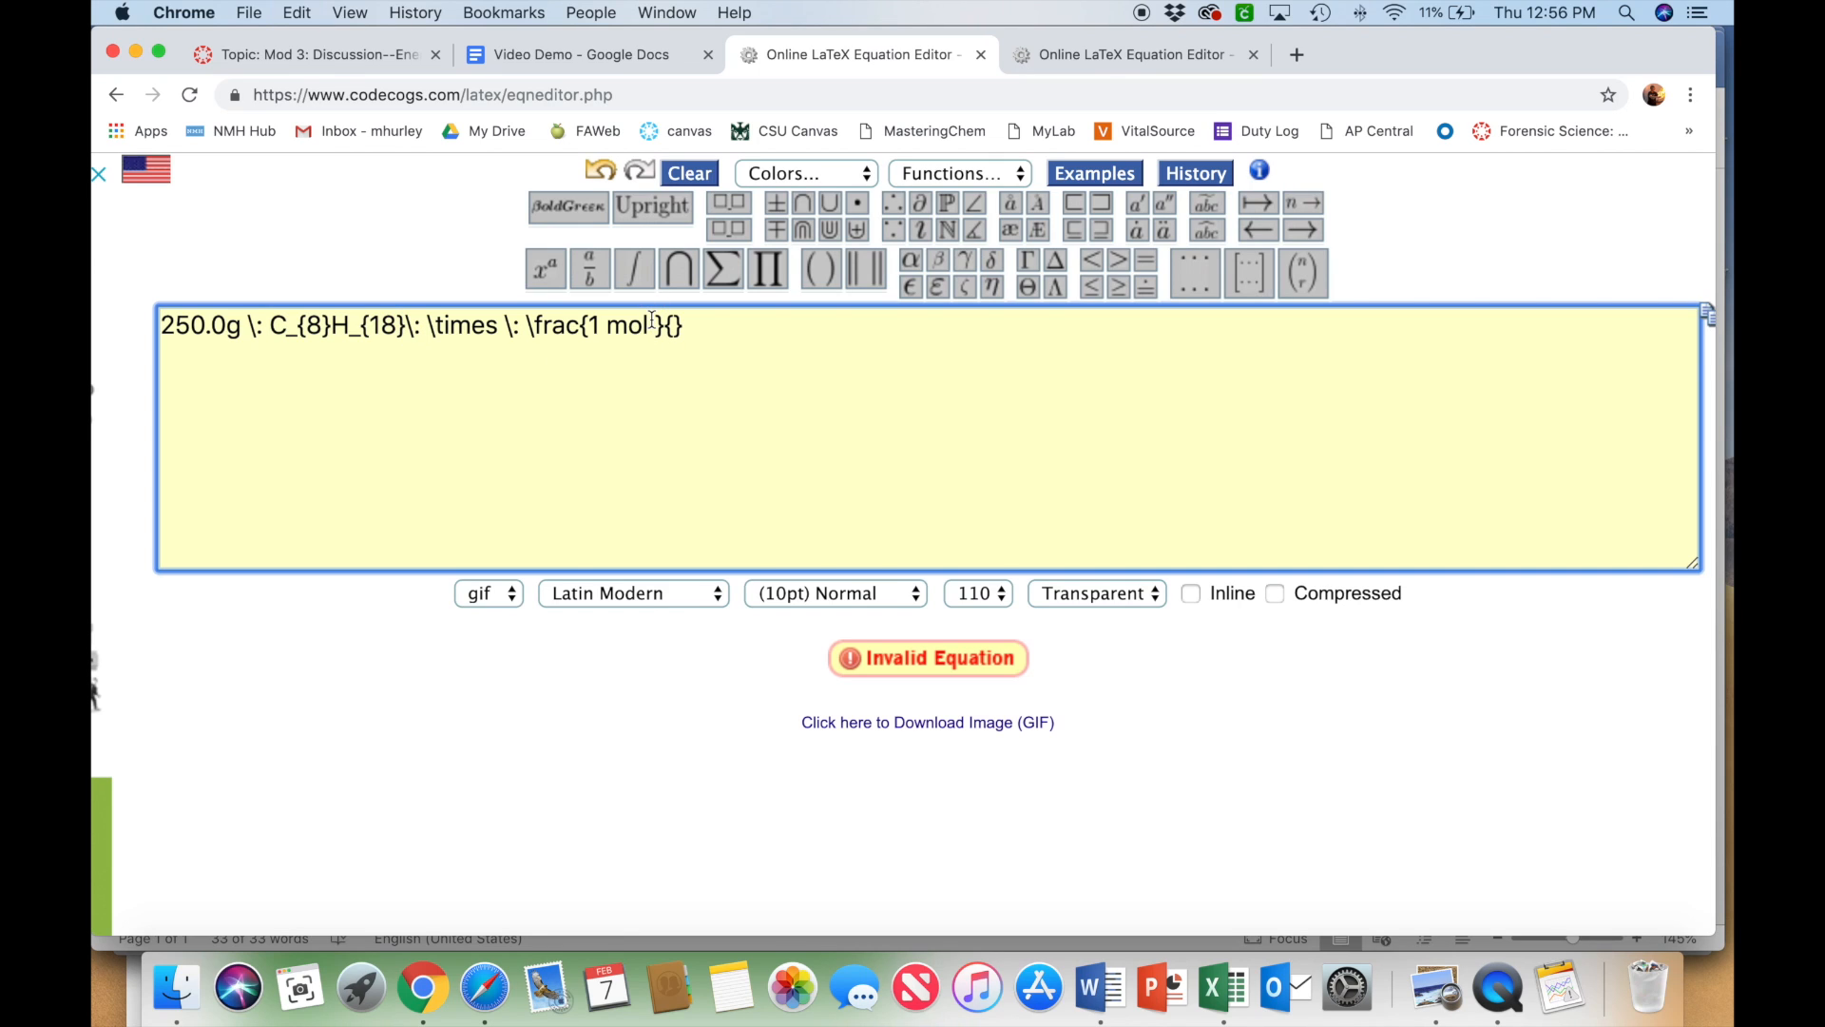
pyautogui.press('super+v')
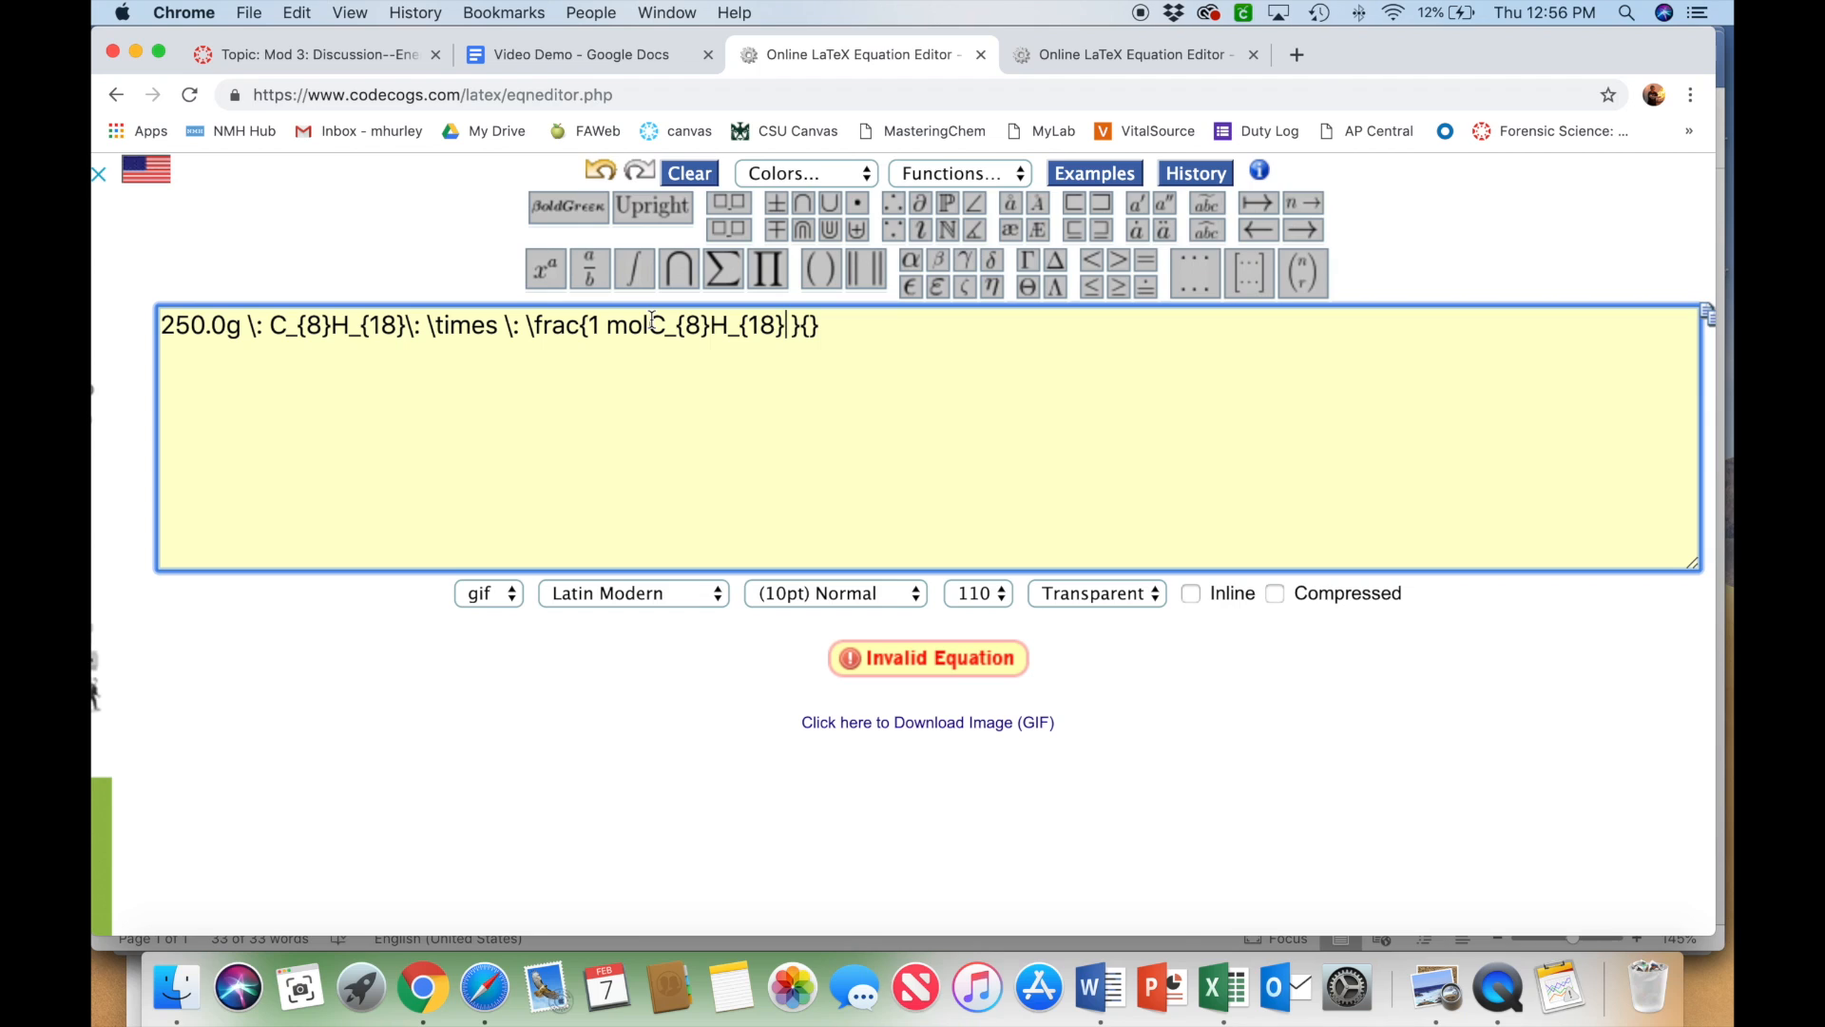
pyautogui.click(647, 325)
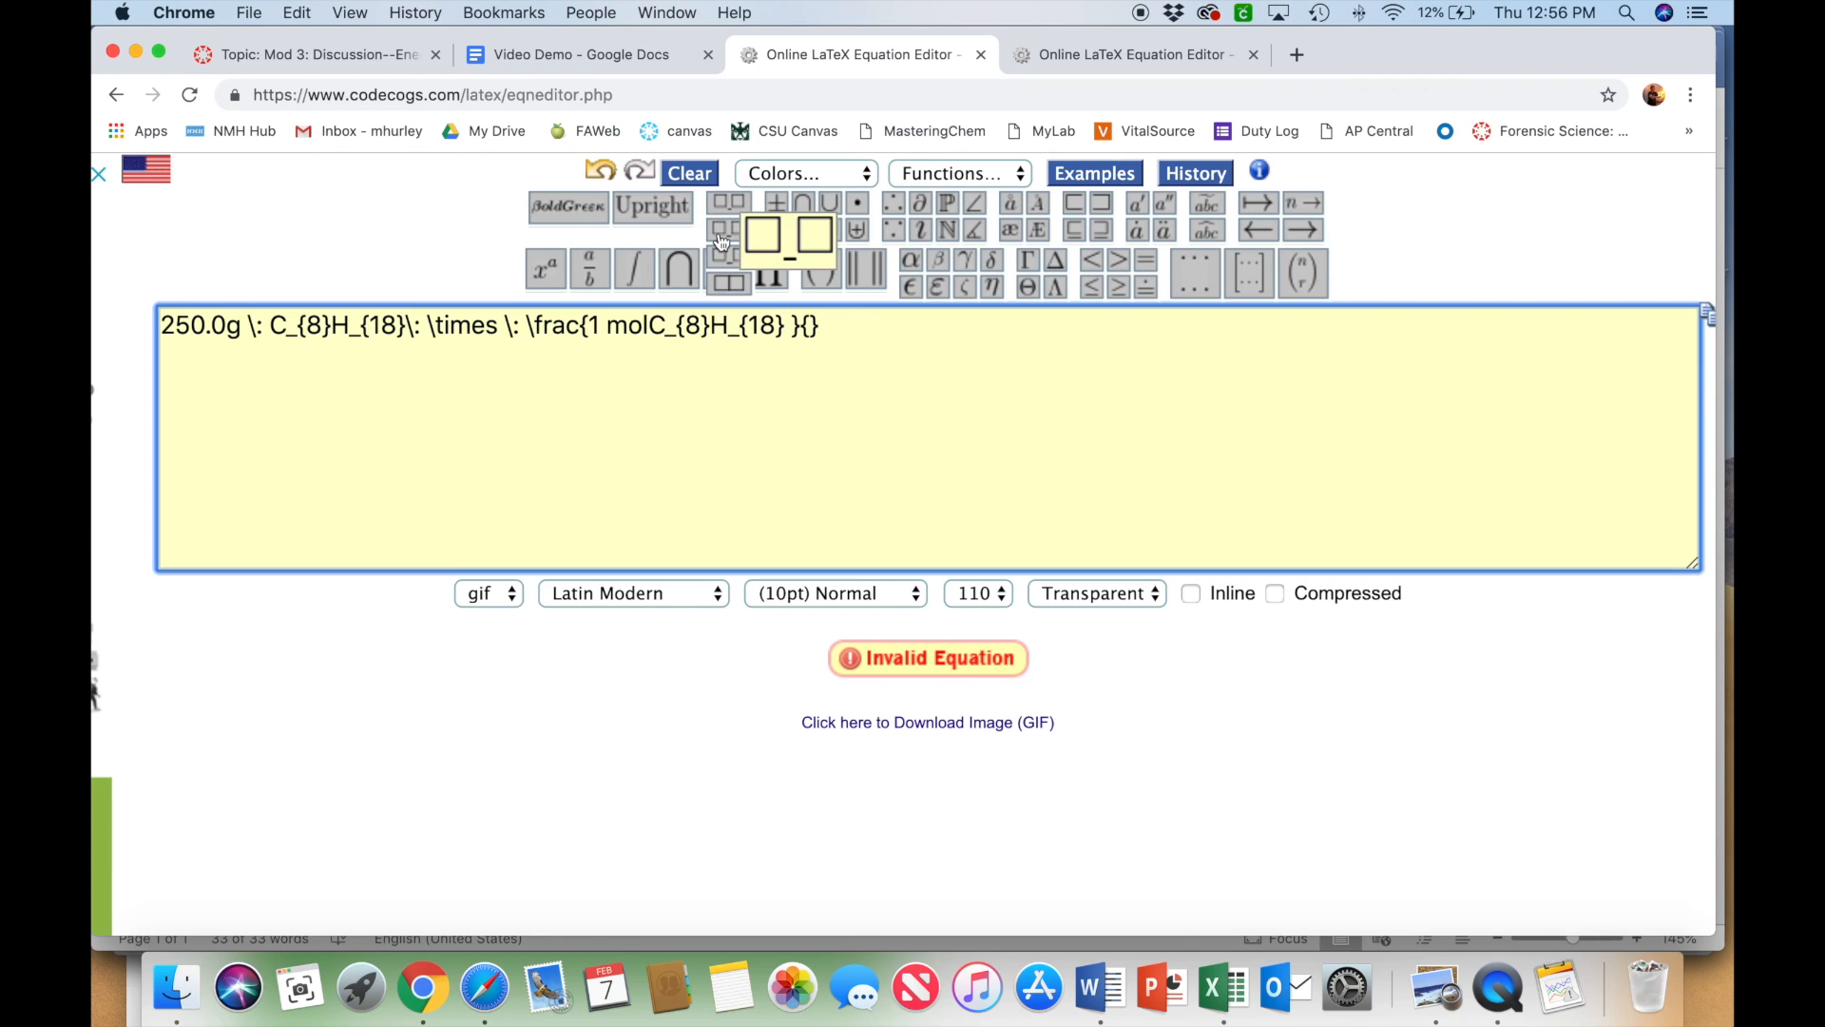
pyautogui.write('\\:')
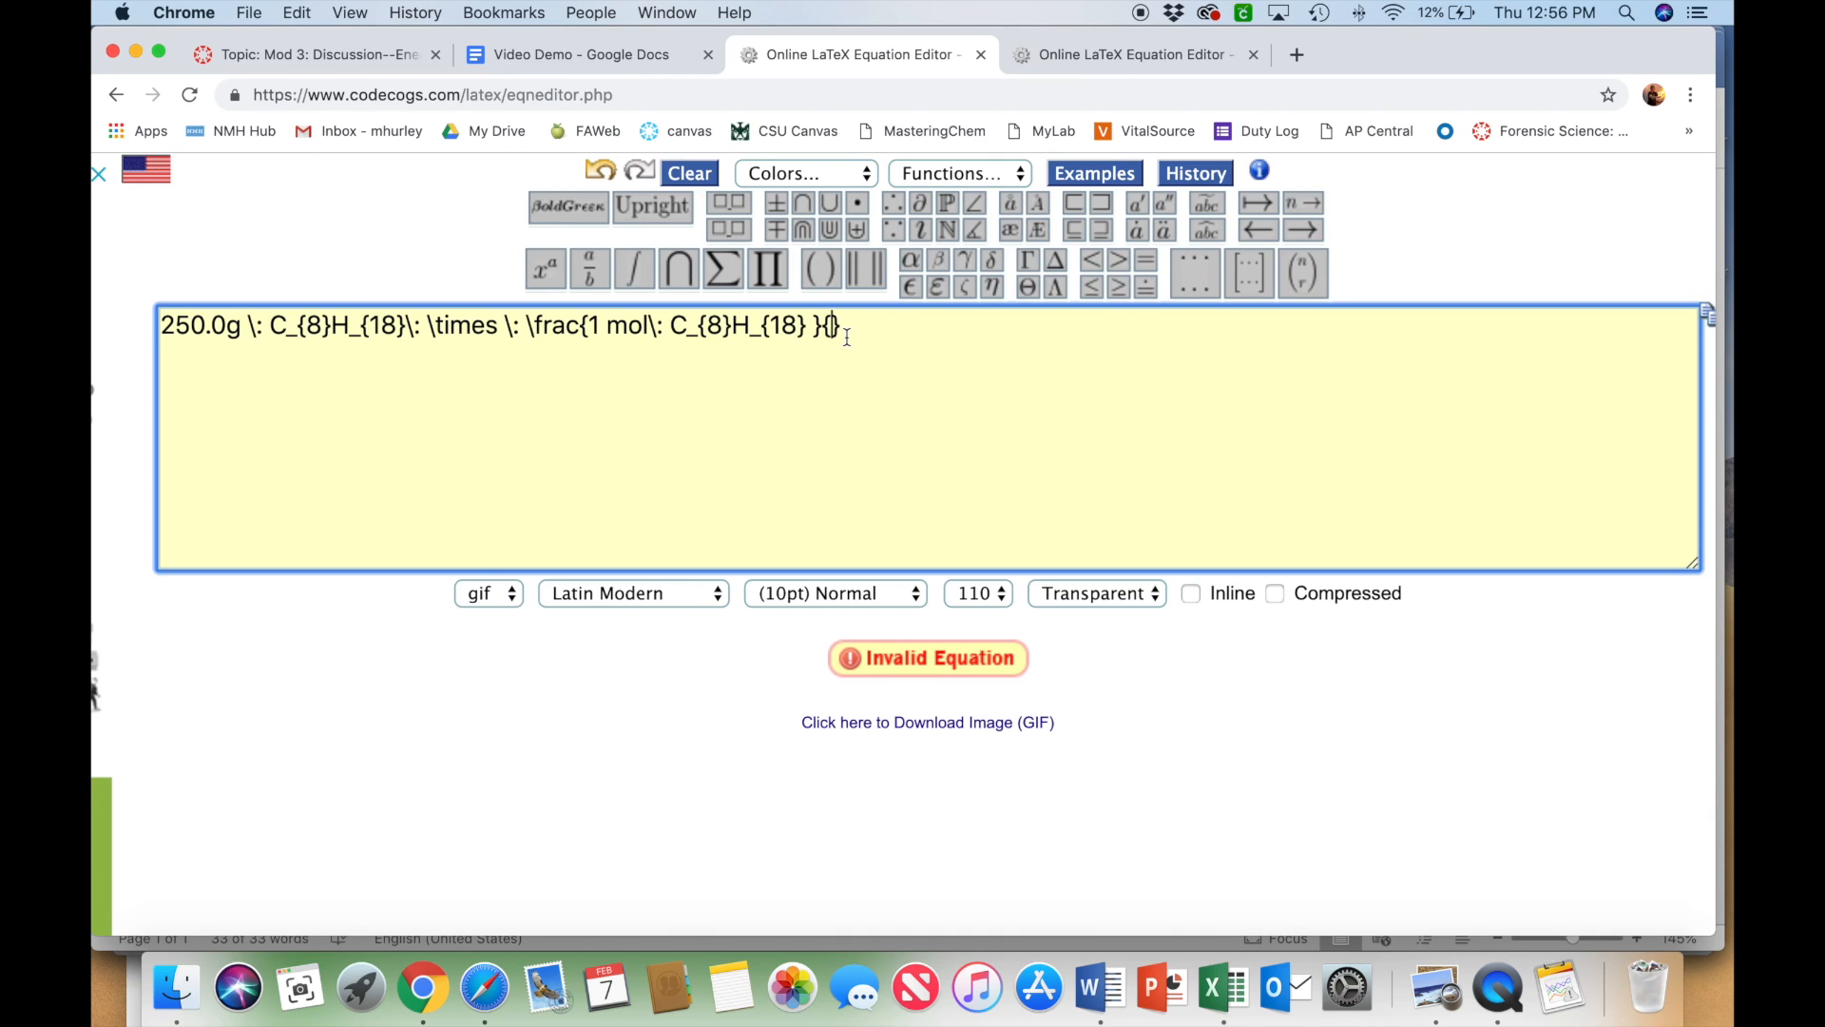
# - Set the fraction's denominator to 114.2g and insert a \: space between 1 and mol in the numerator
pyautogui.write('114.2')
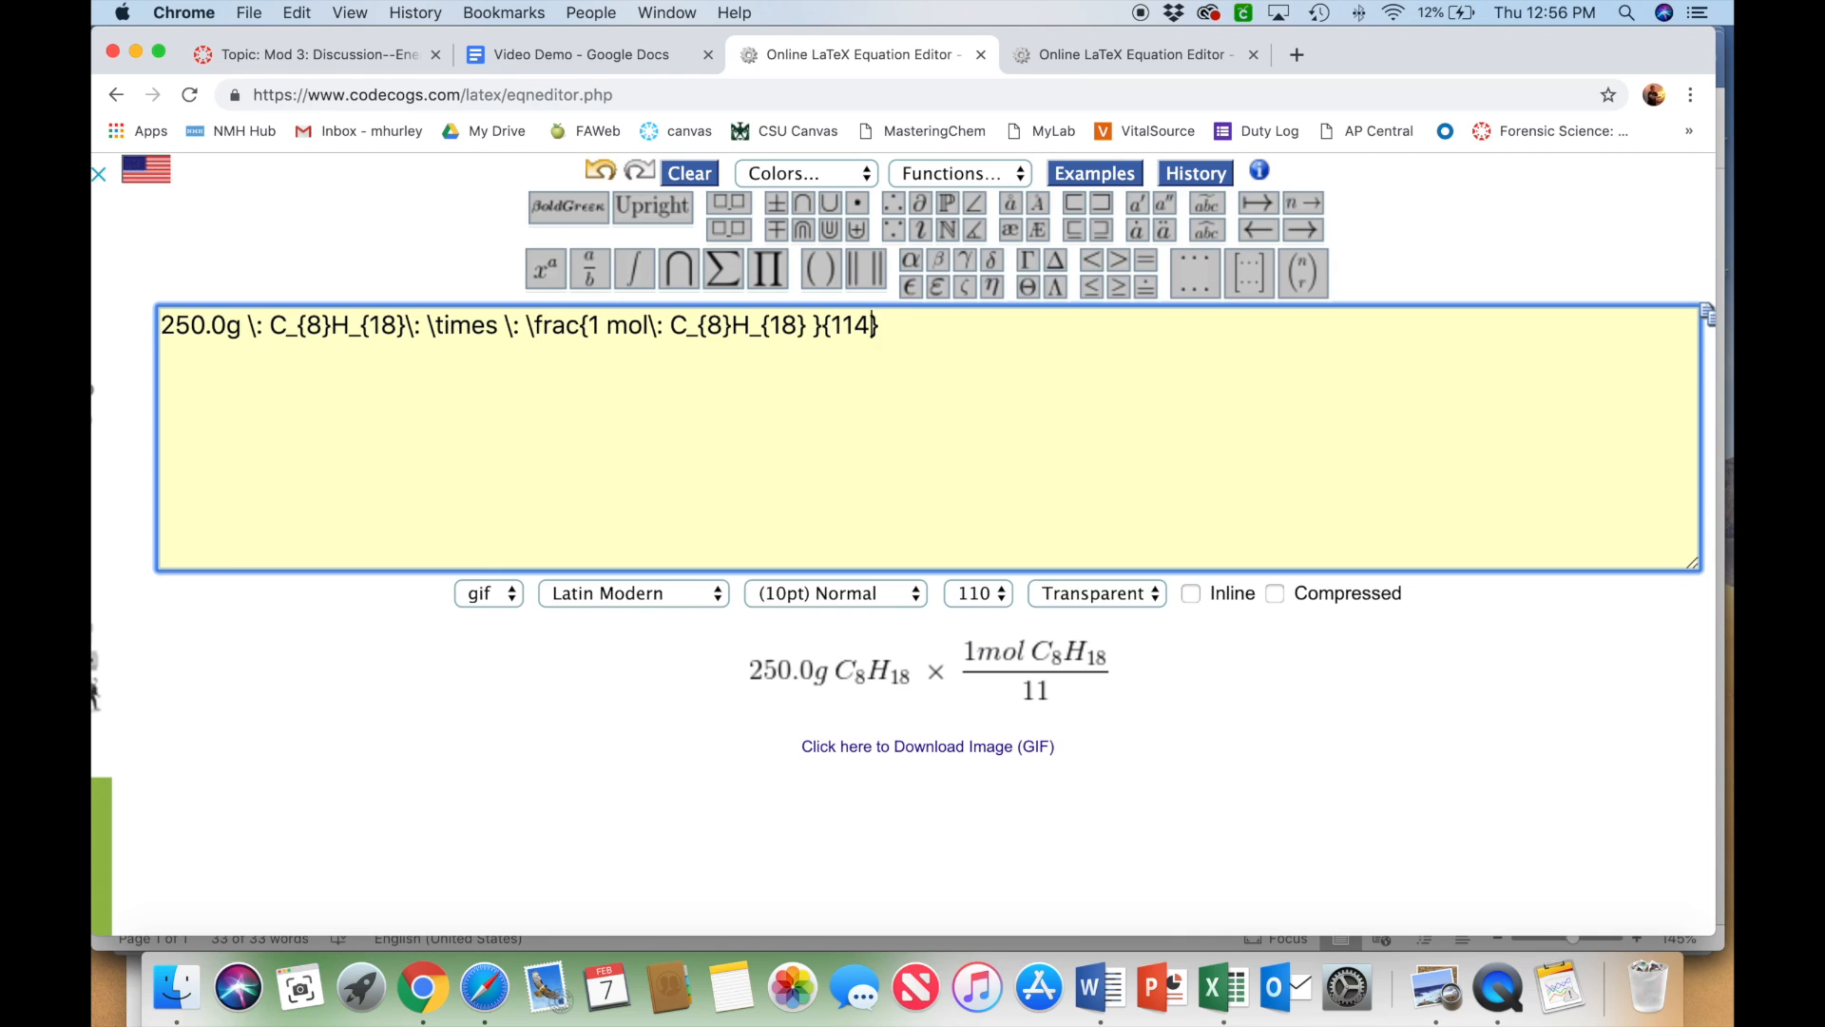
pyautogui.write('g')
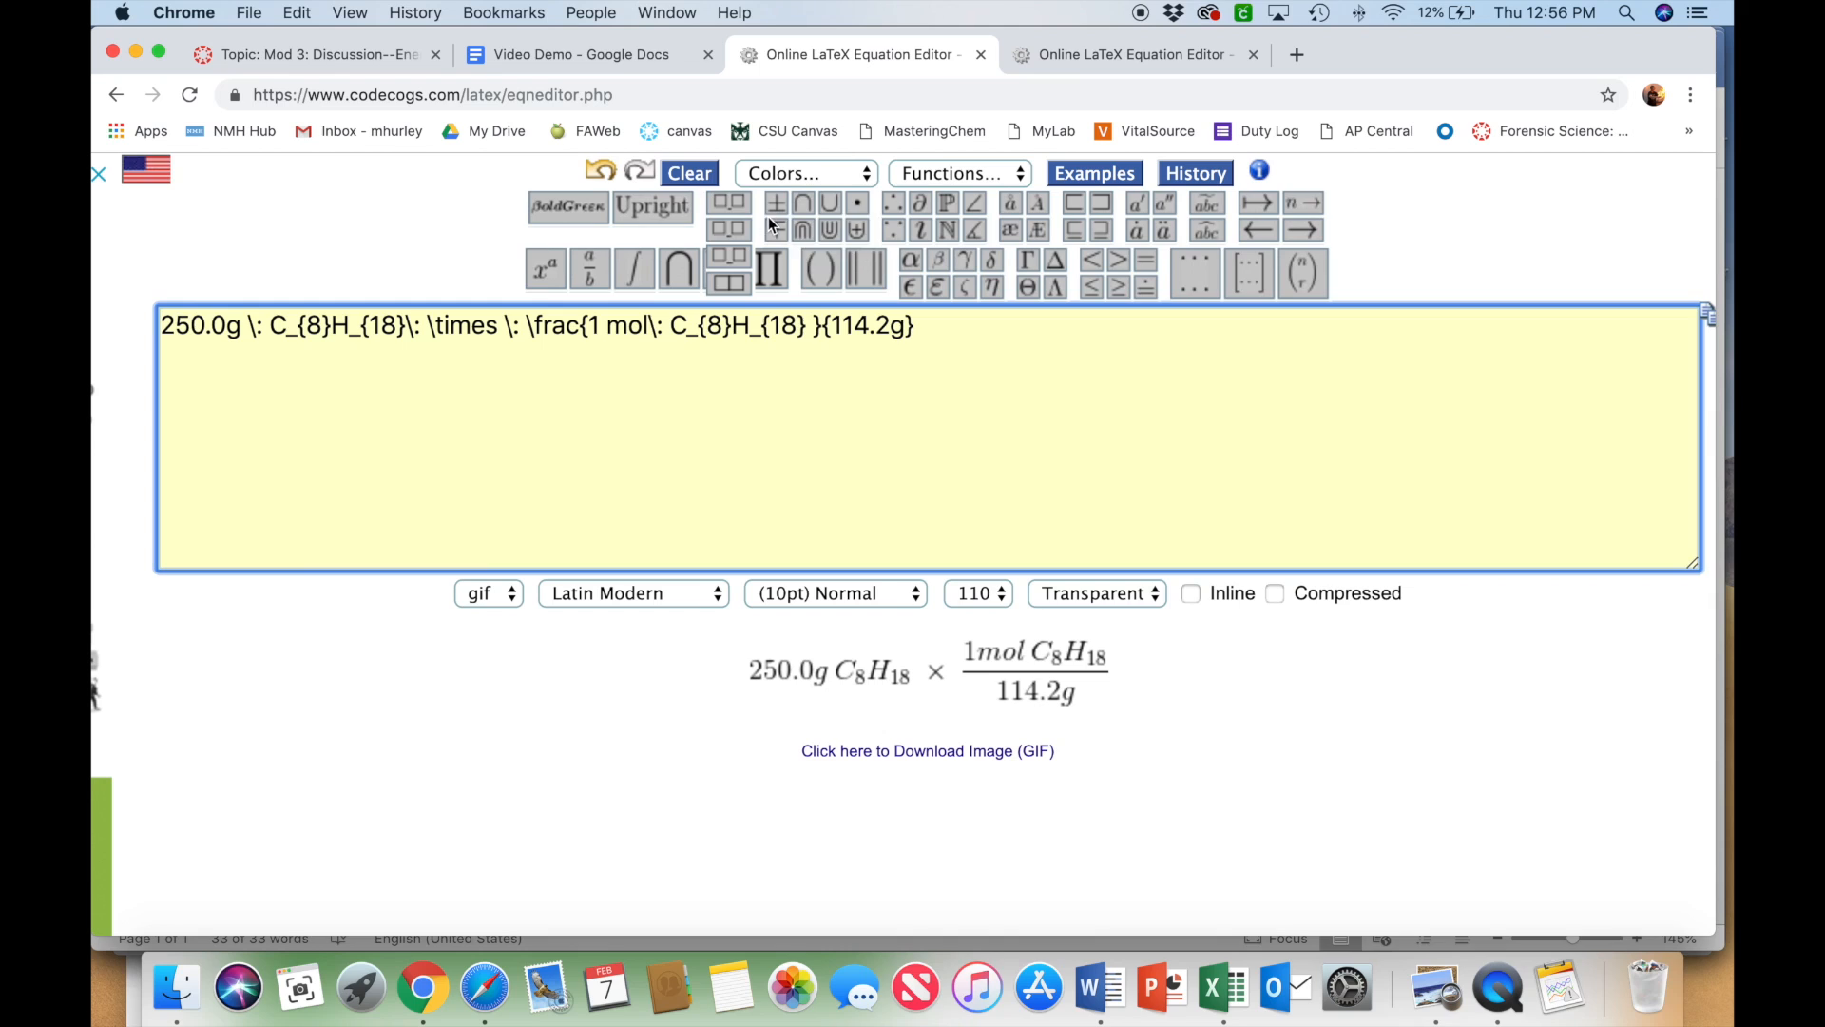
pyautogui.write('\\:')
# - Add a second multiplication sign after the 114.2g fraction, with a \: space on each side of it
pyautogui.click(949, 327)
pyautogui.click(729, 233)
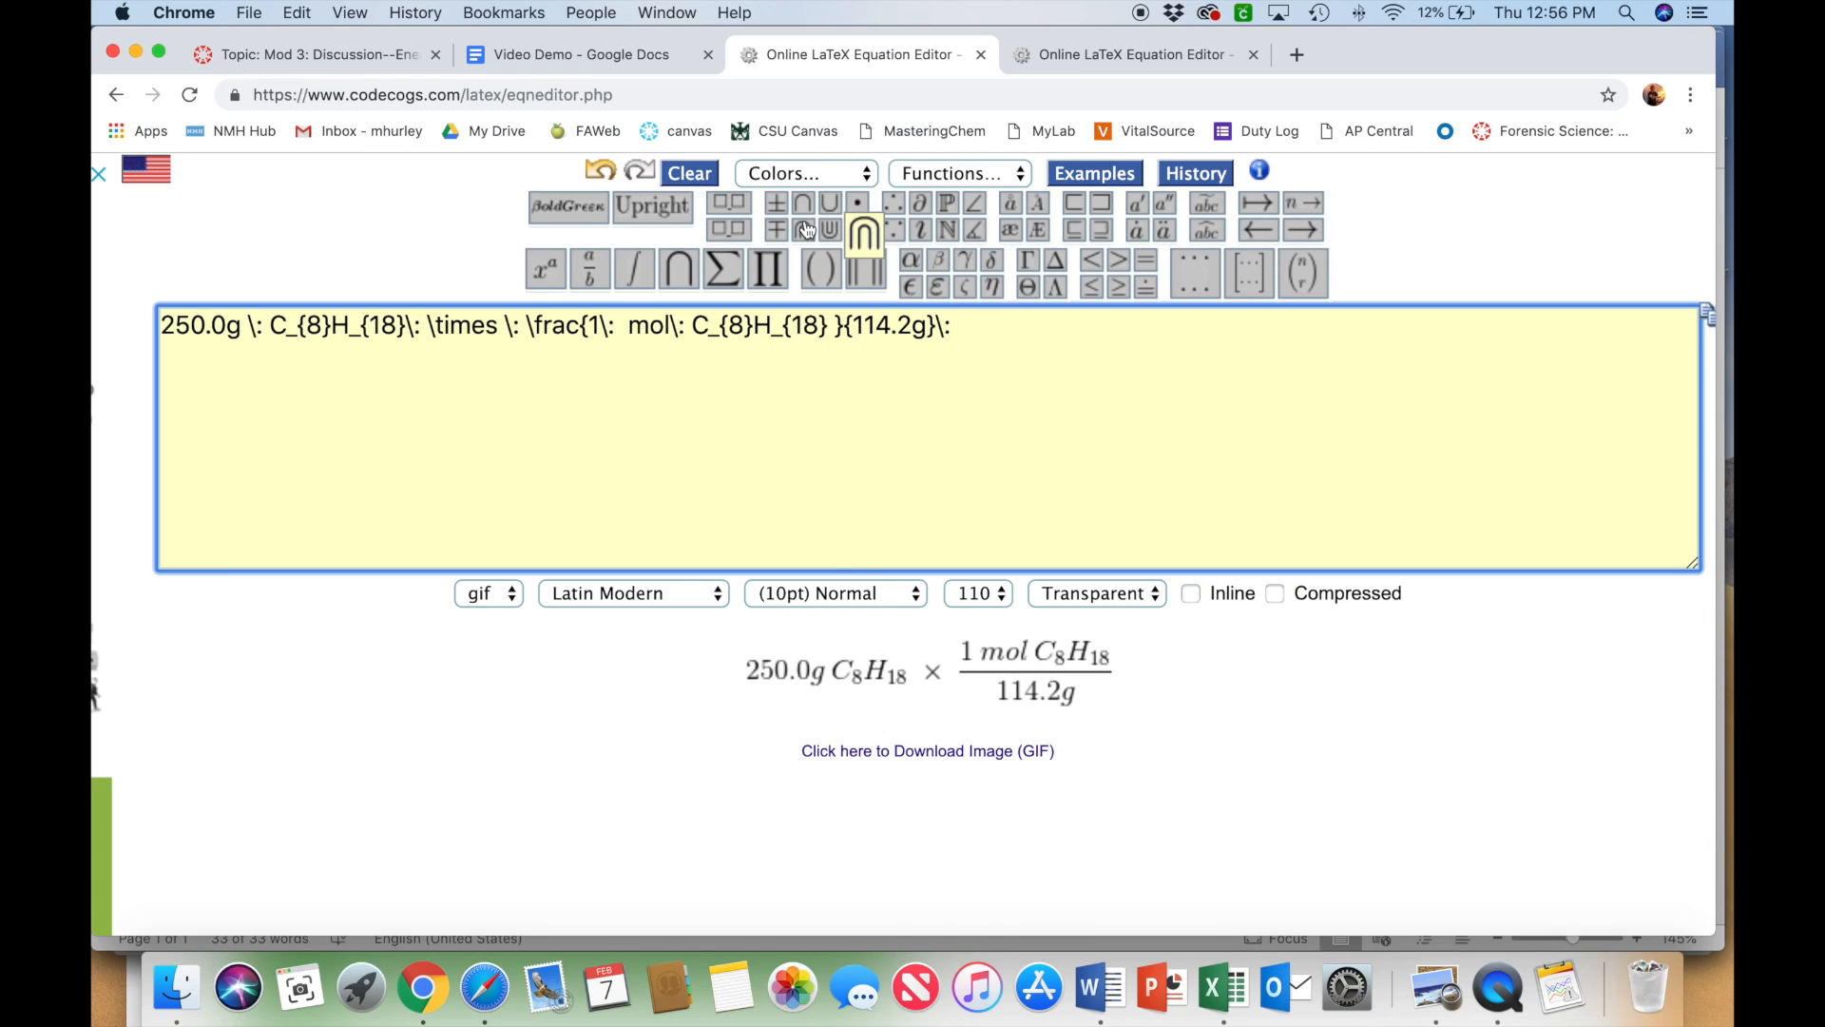
pyautogui.moveTo(806, 230)
pyautogui.click(777, 259)
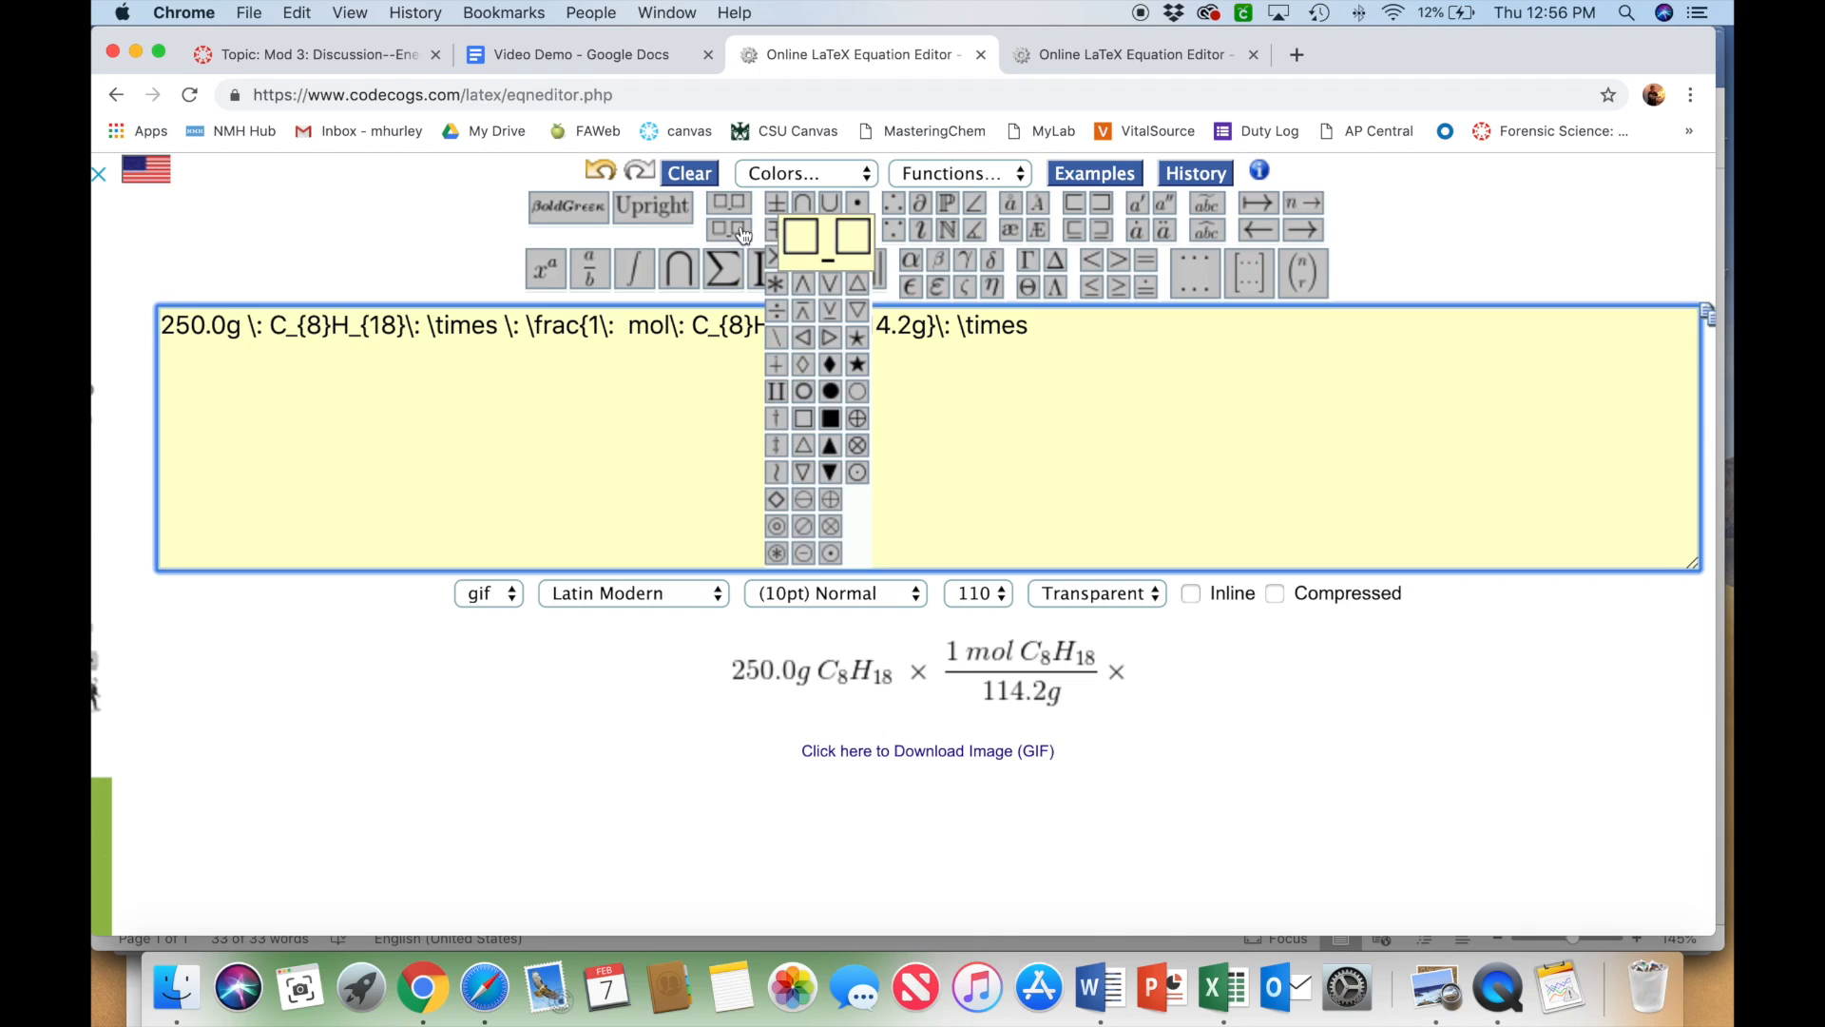
pyautogui.click(743, 234)
# - Insert a second fraction at the end of the expression and start its numerator with 16 mol and a \: space
pyautogui.moveTo(589, 270)
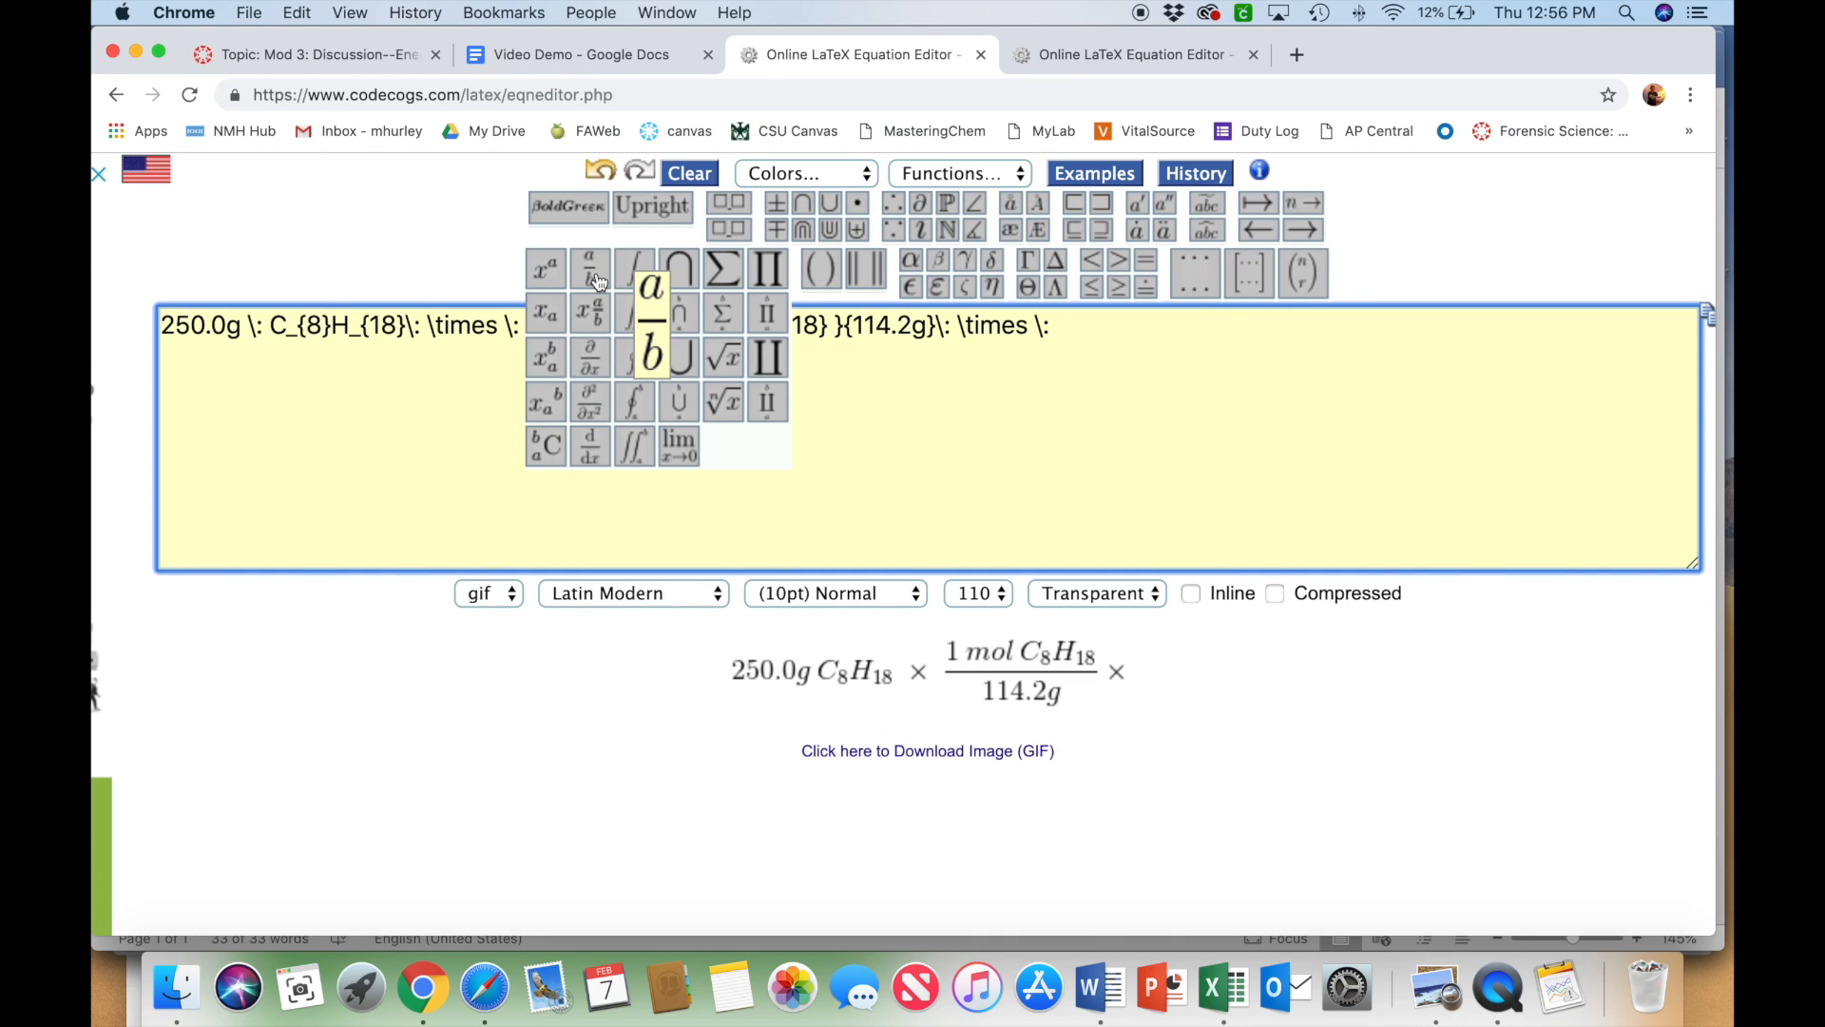
pyautogui.click(597, 280)
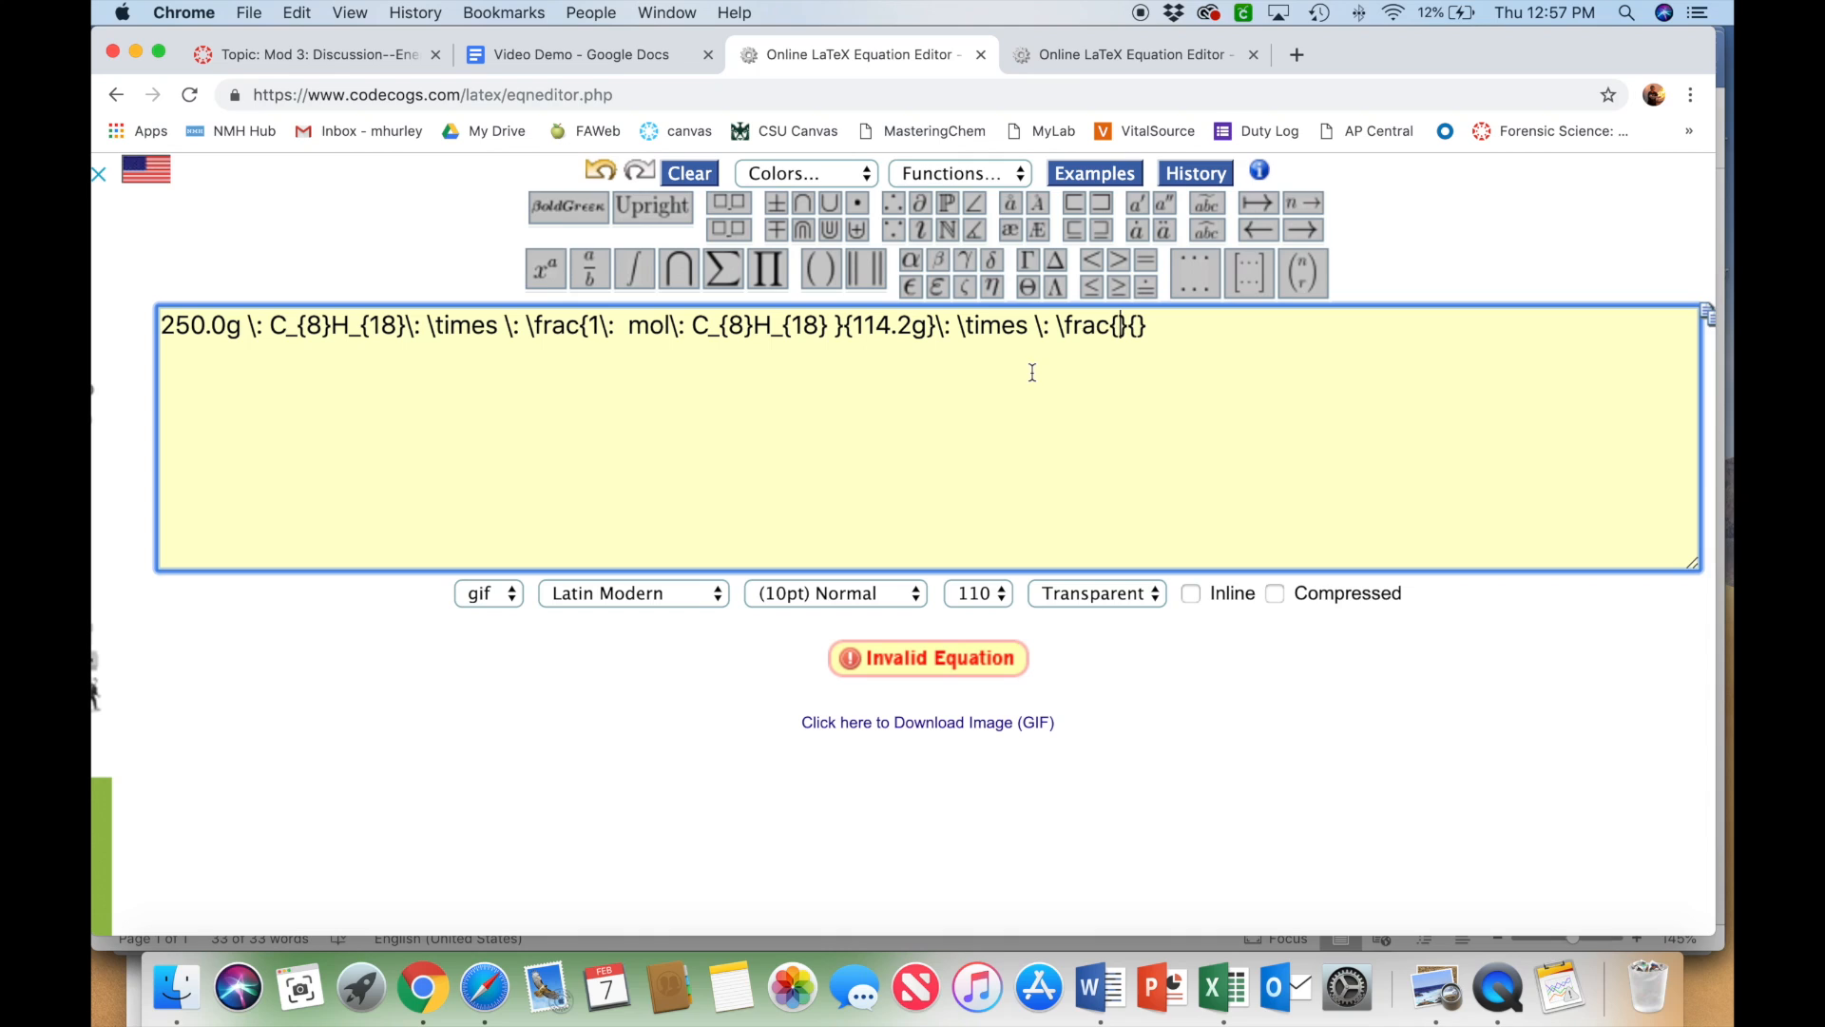
pyautogui.write('16 mol')
pyautogui.click(731, 269)
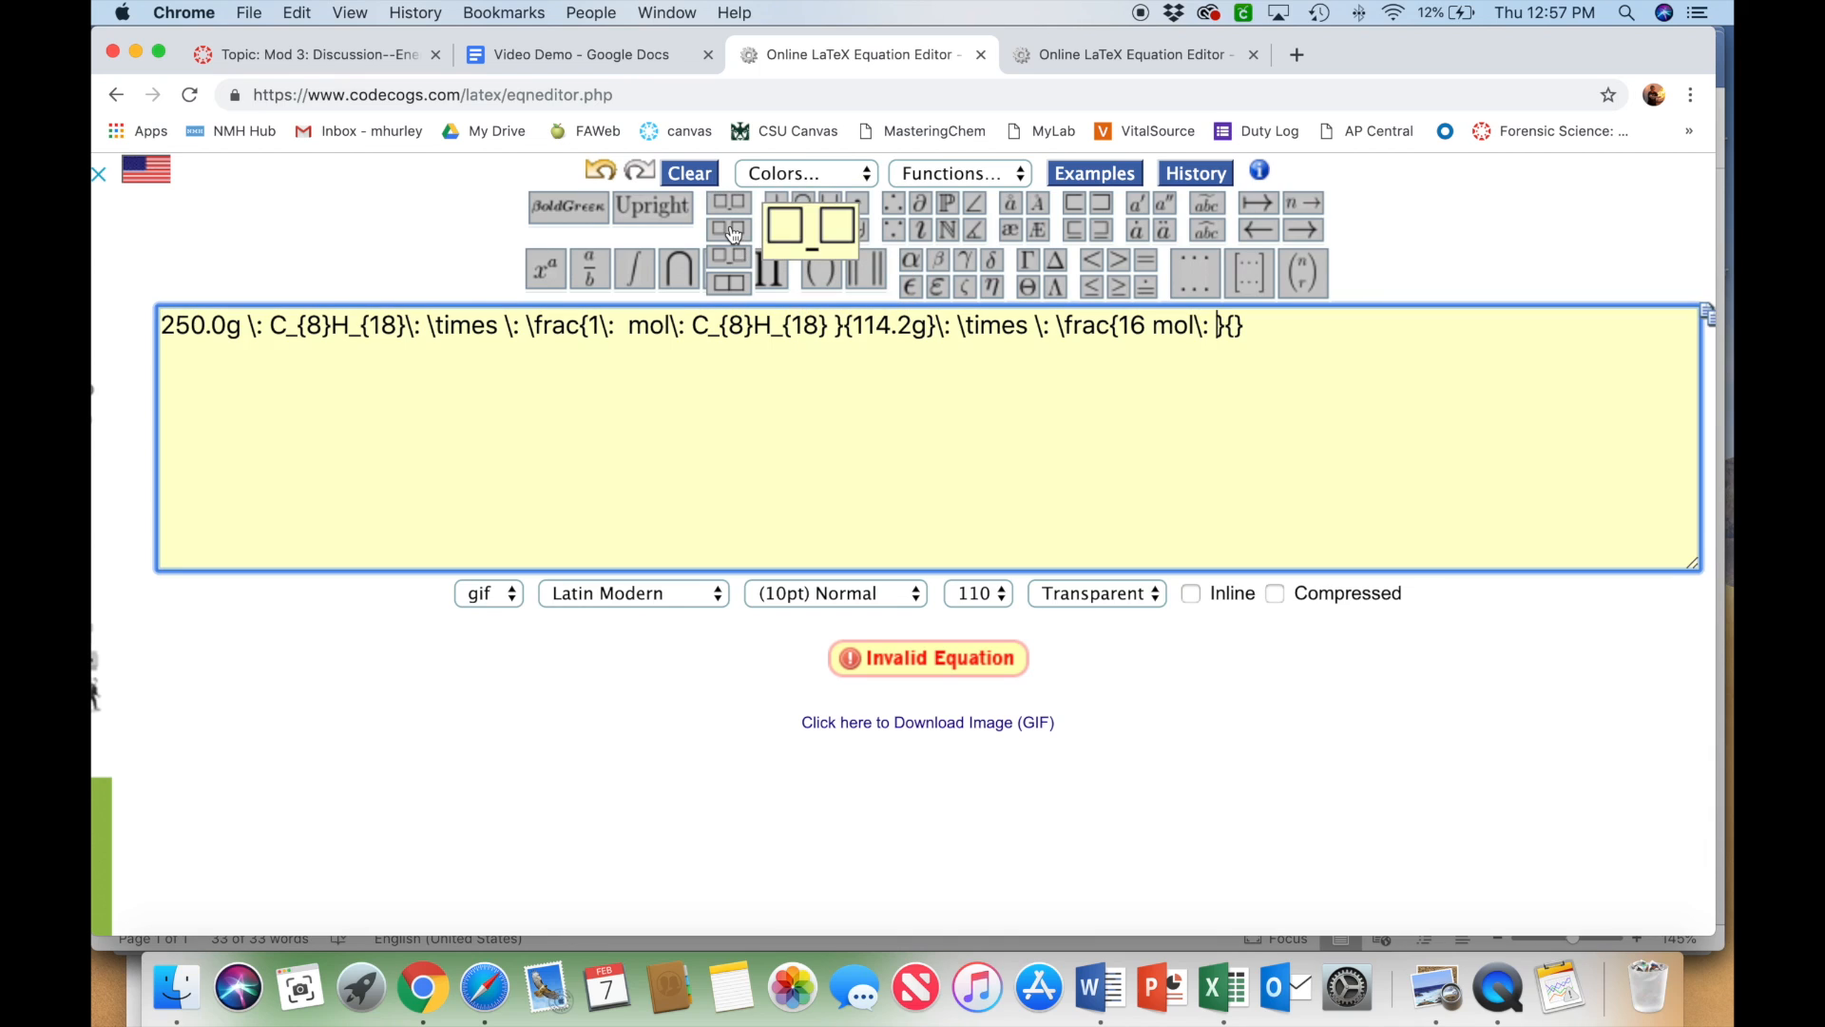
pyautogui.click(735, 242)
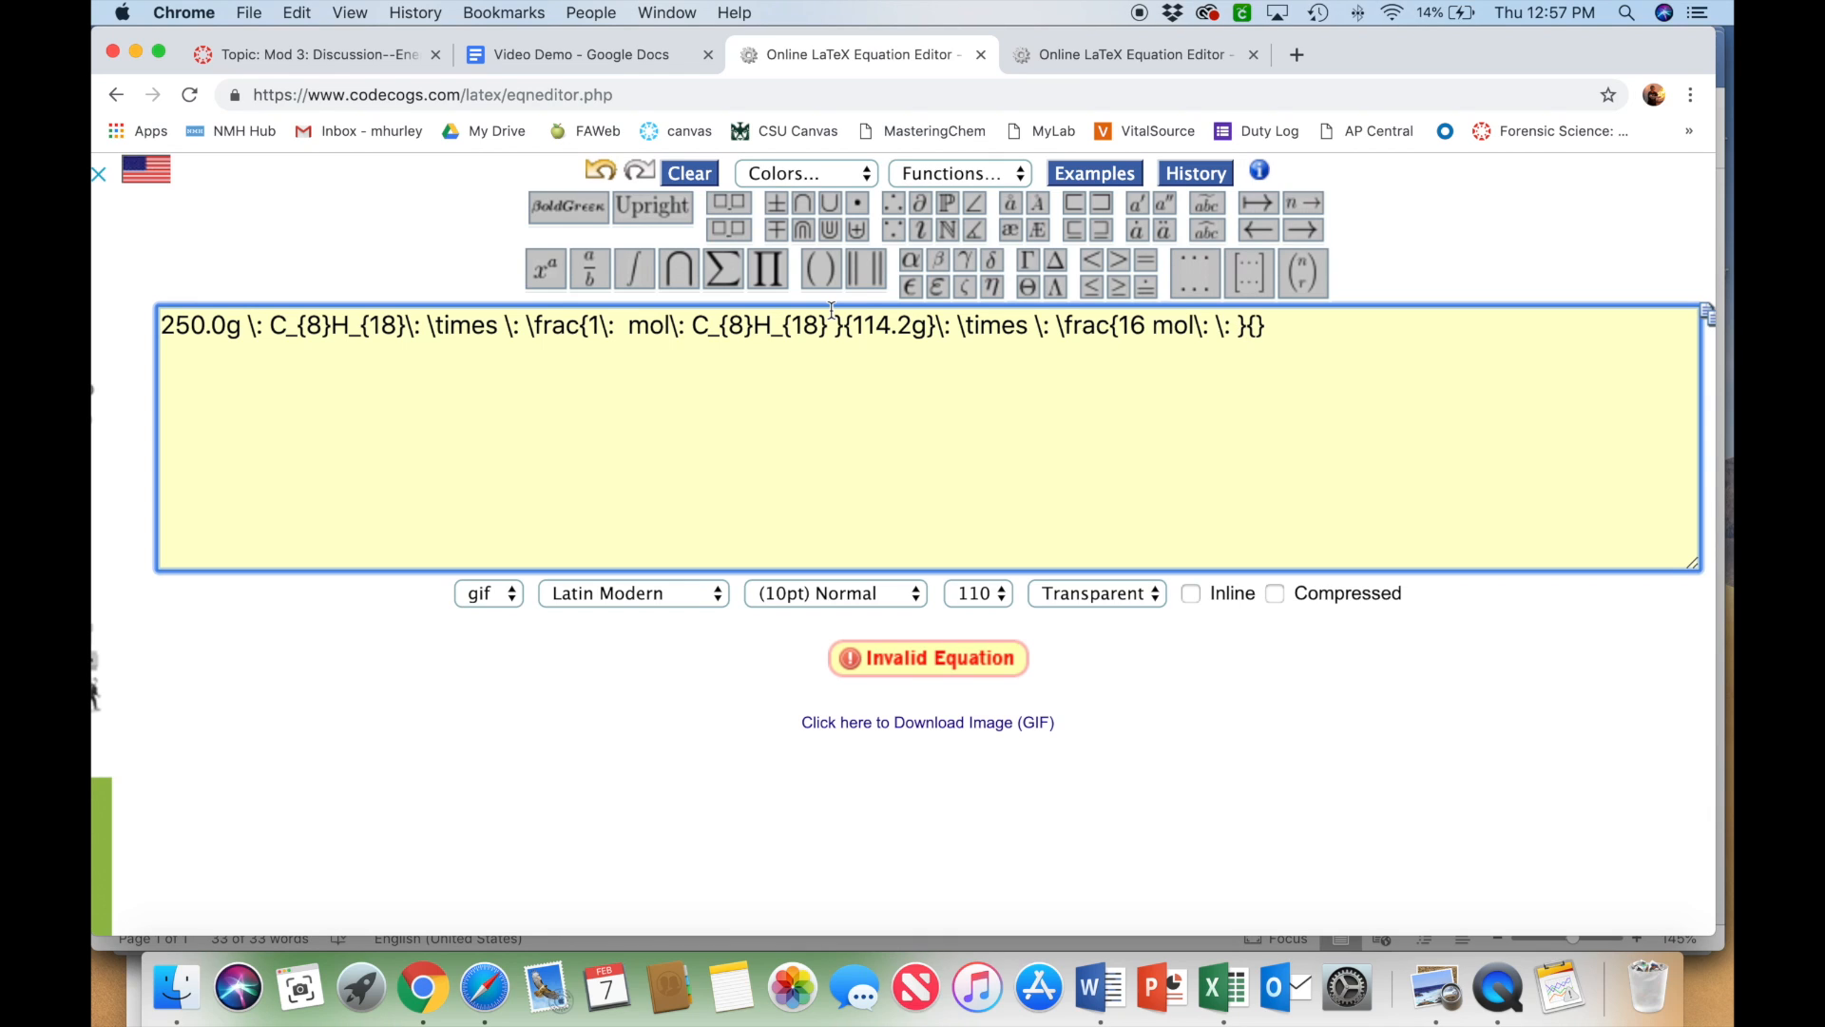
pyautogui.press('BackSpace')
pyautogui.press('BackSpace')
pyautogui.press('BackSpace')
# - Complete the second fraction's numerator with CO_{2}, using the subscript template for the 2
pyautogui.write('CO')
pyautogui.moveTo(545, 269)
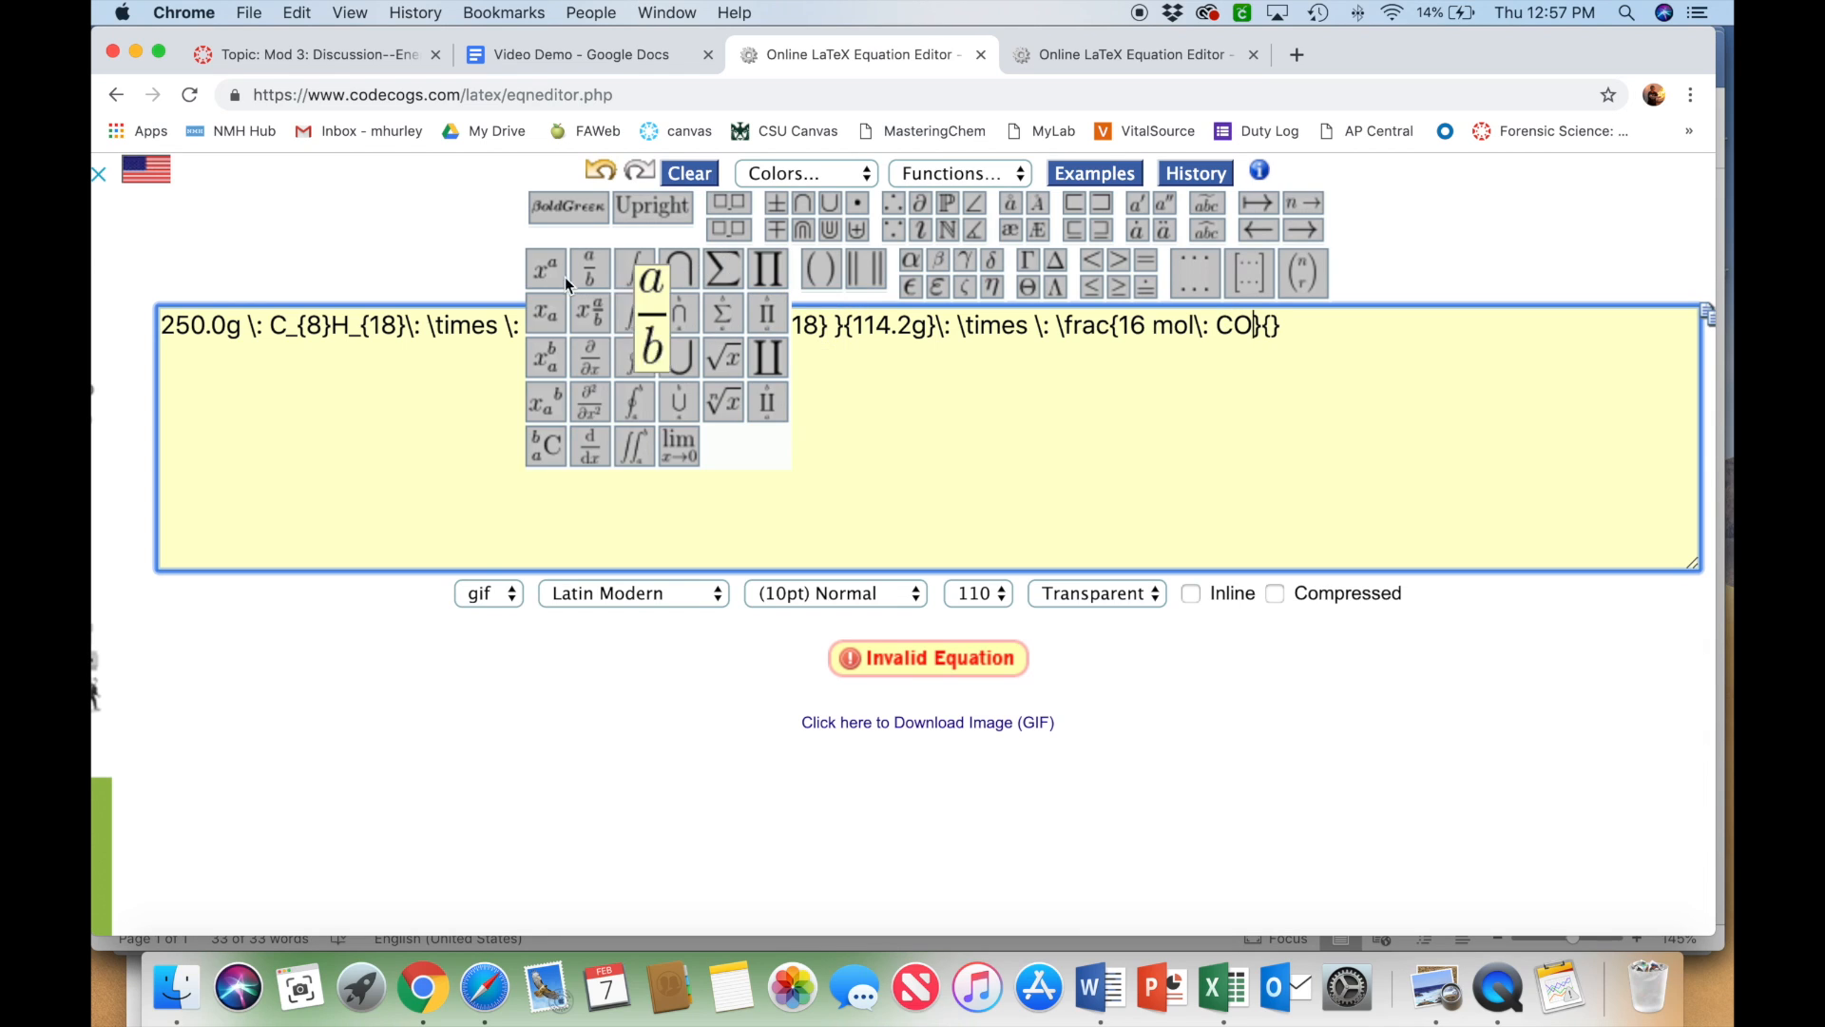
pyautogui.click(559, 326)
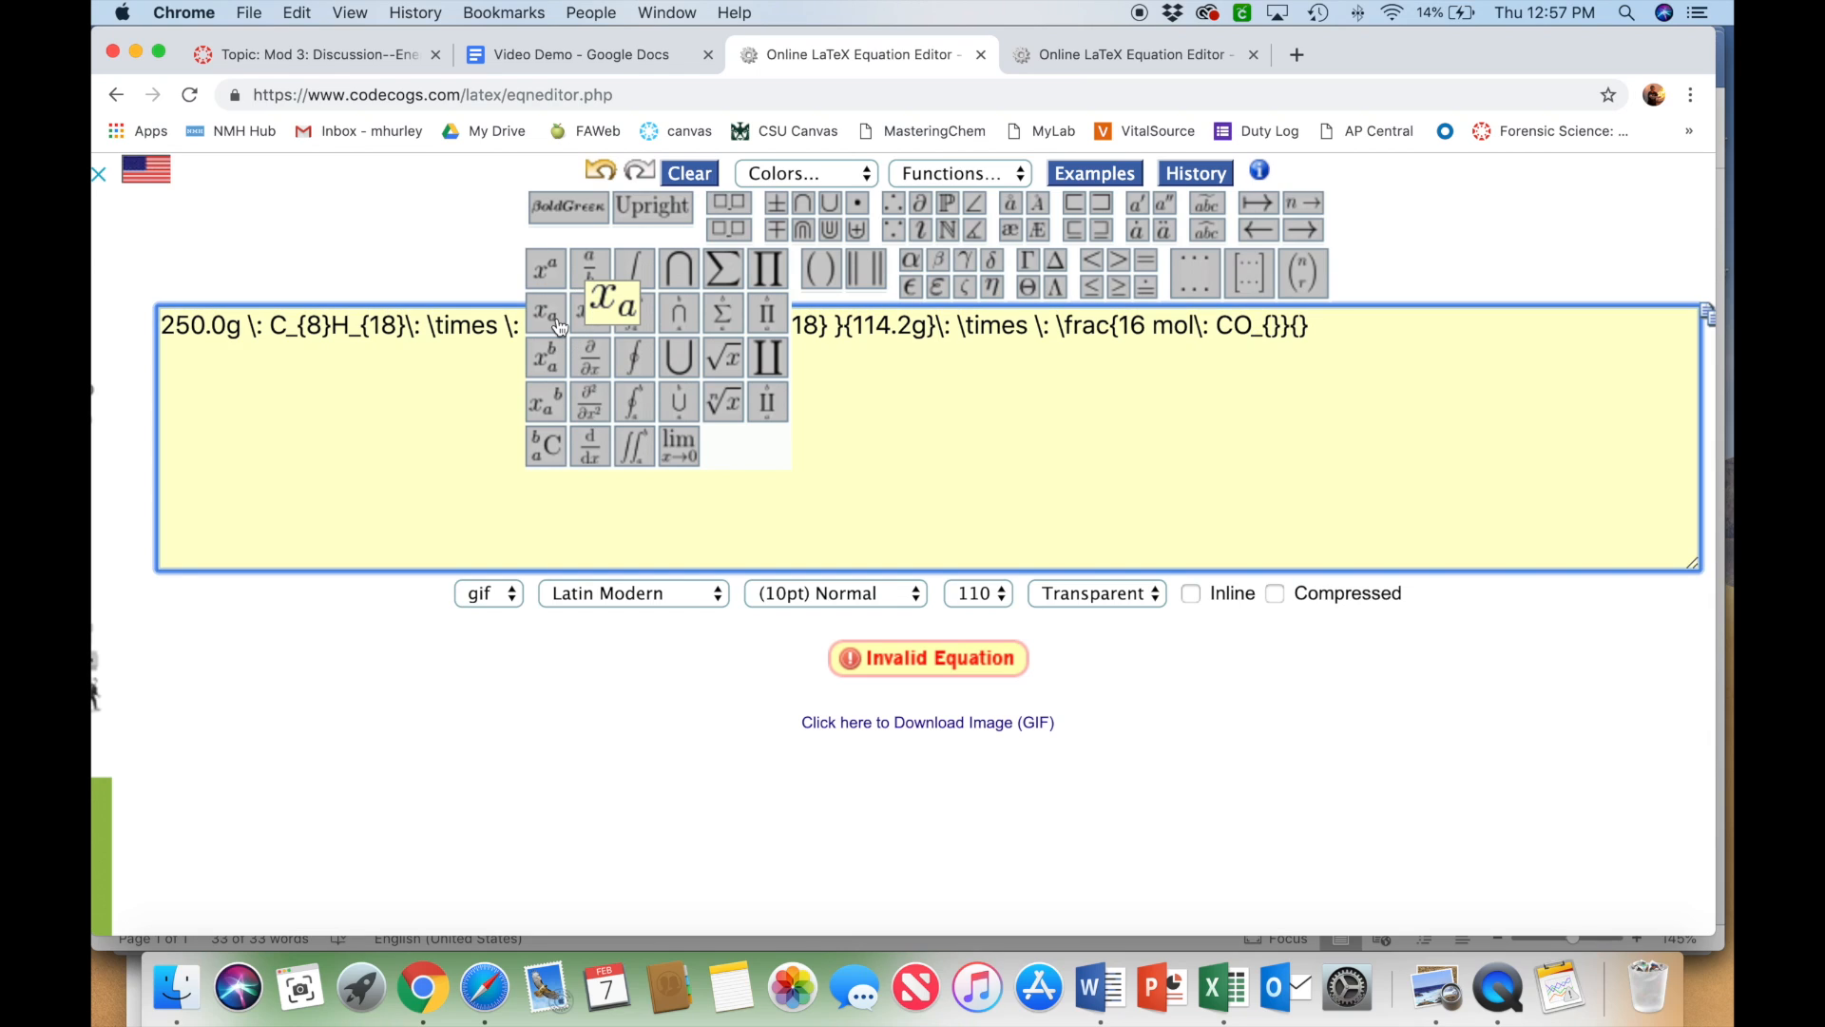
pyautogui.write('2')
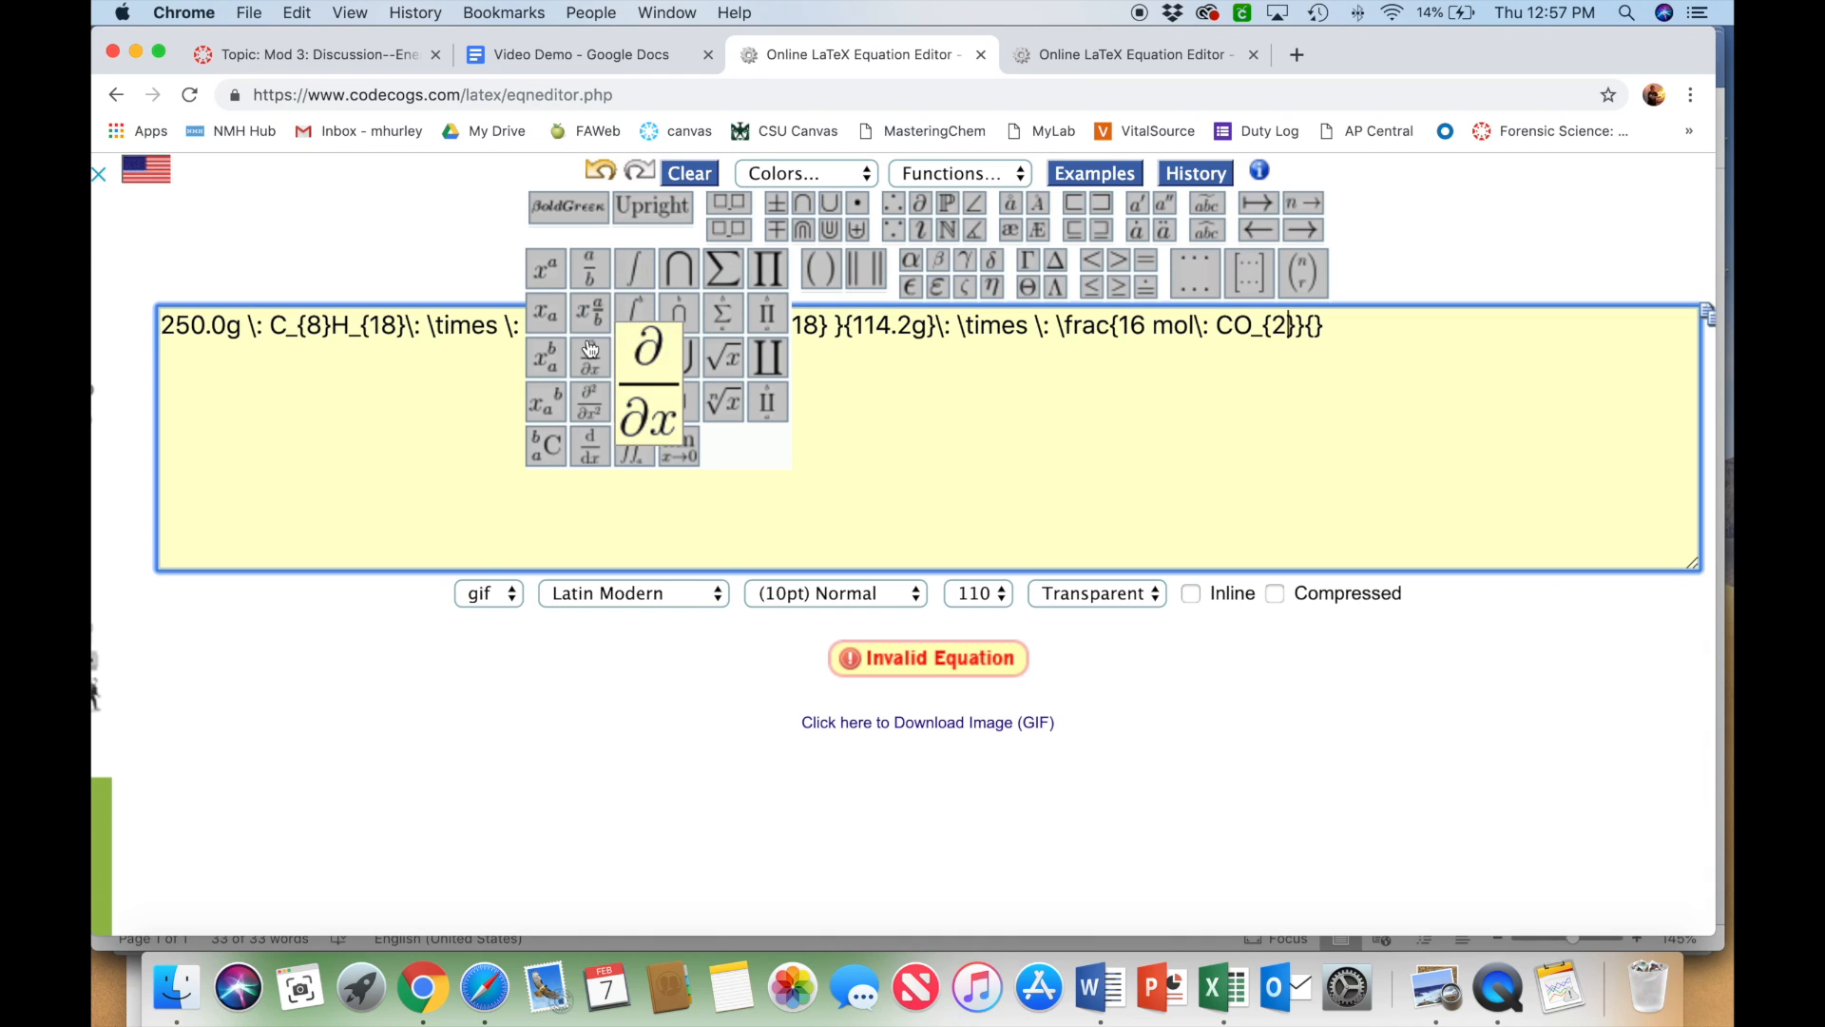
# - Fill the second fraction's denominator with 2 mol, a \: space and a copy of the C_{8}H_{18} formula
pyautogui.click(1319, 329)
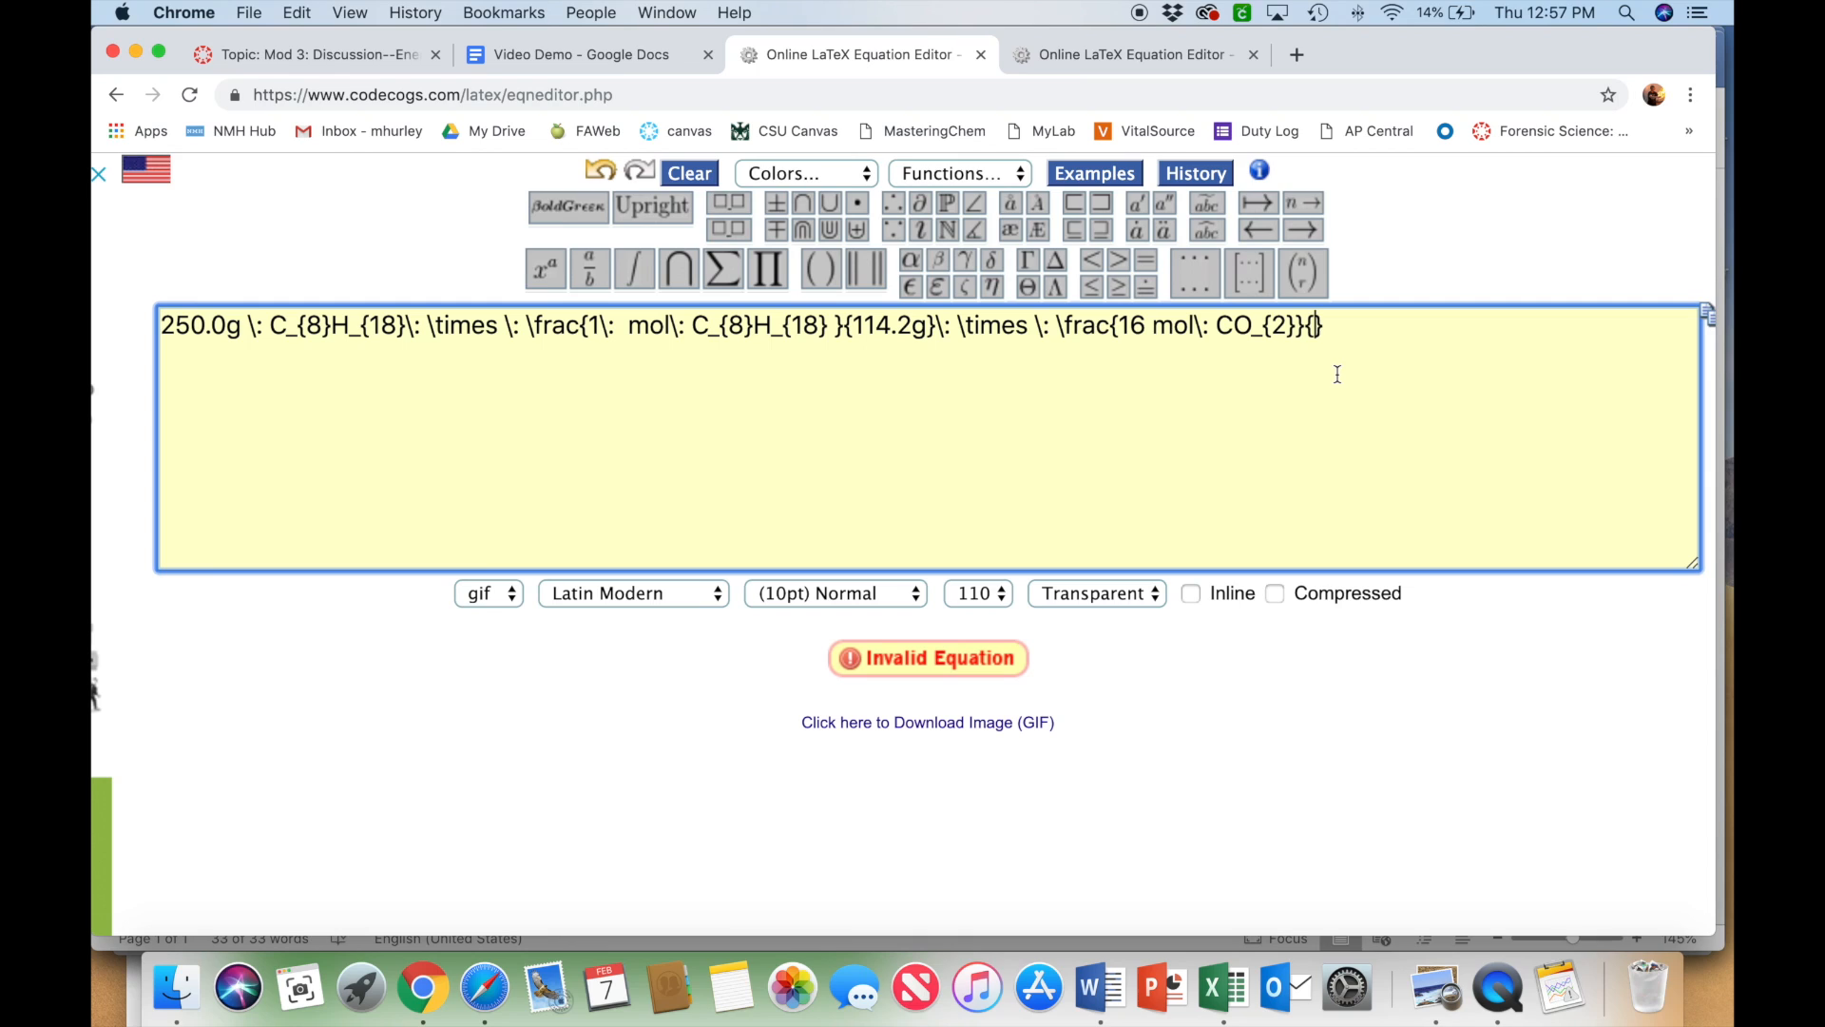
pyautogui.write('2 mol')
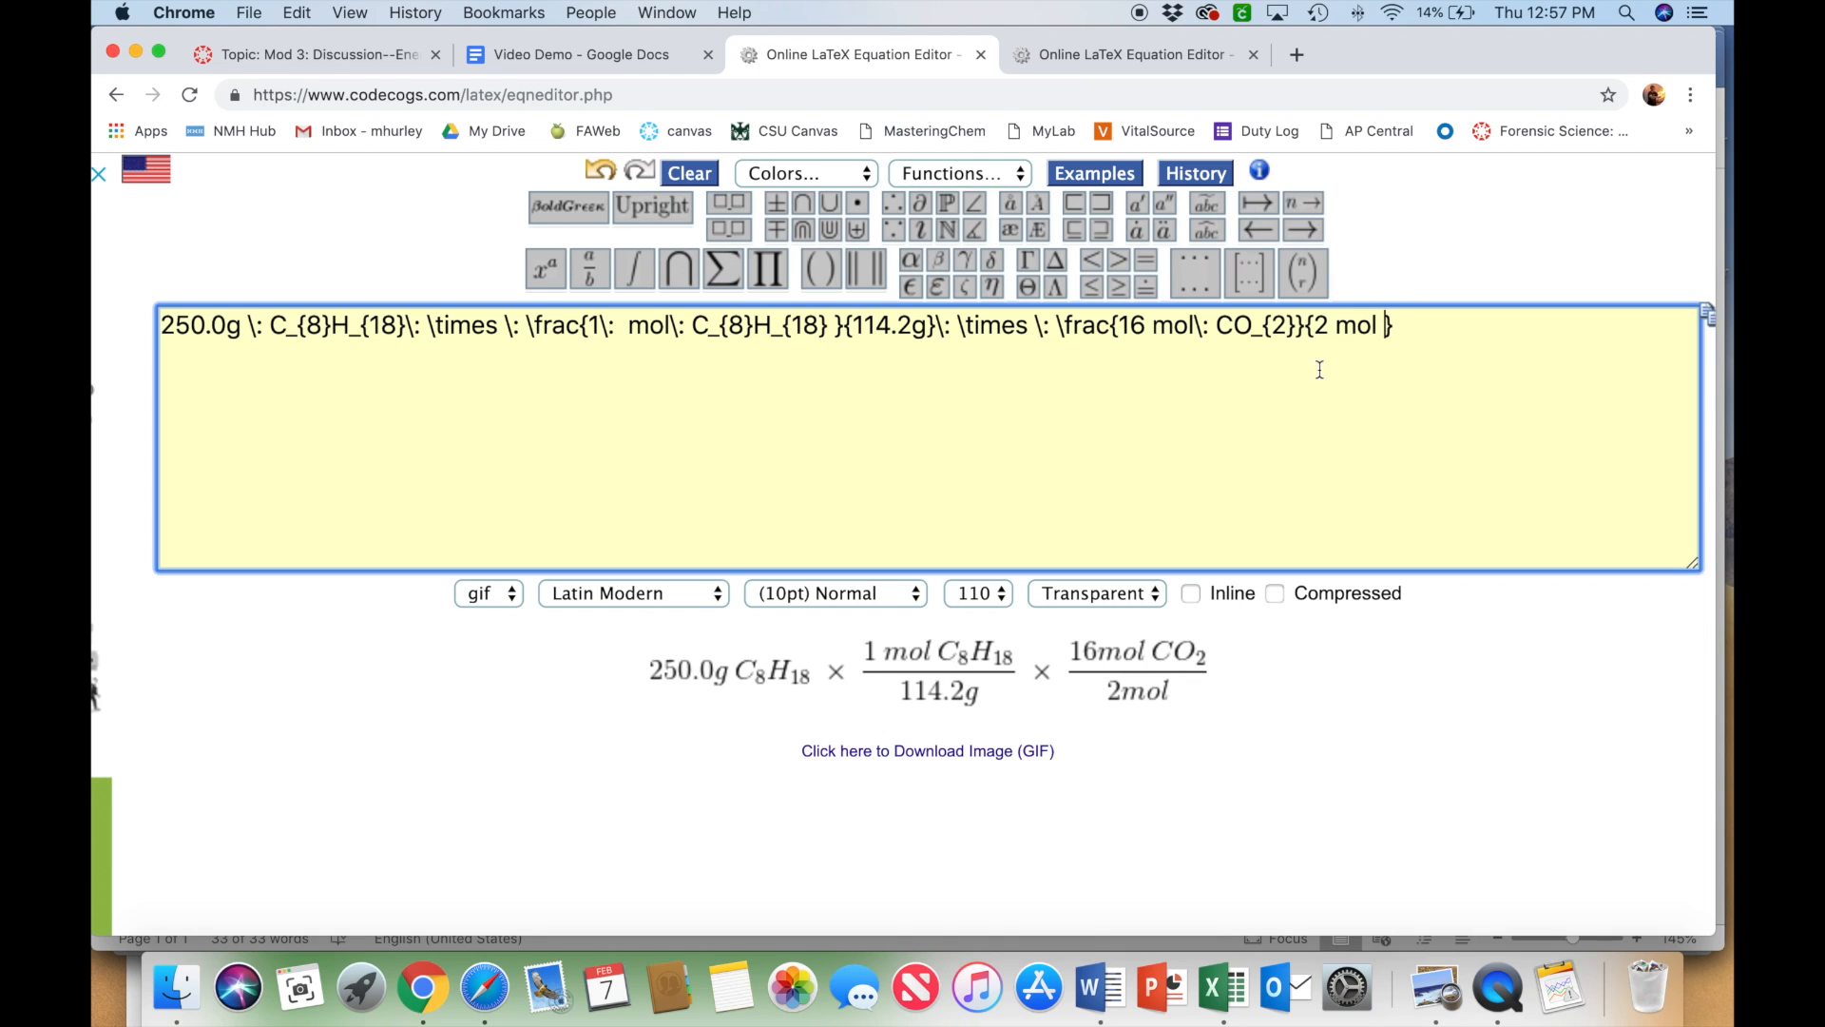
pyautogui.moveTo(271, 325); pyautogui.dragTo(407, 328)
pyautogui.press('cmd+c')
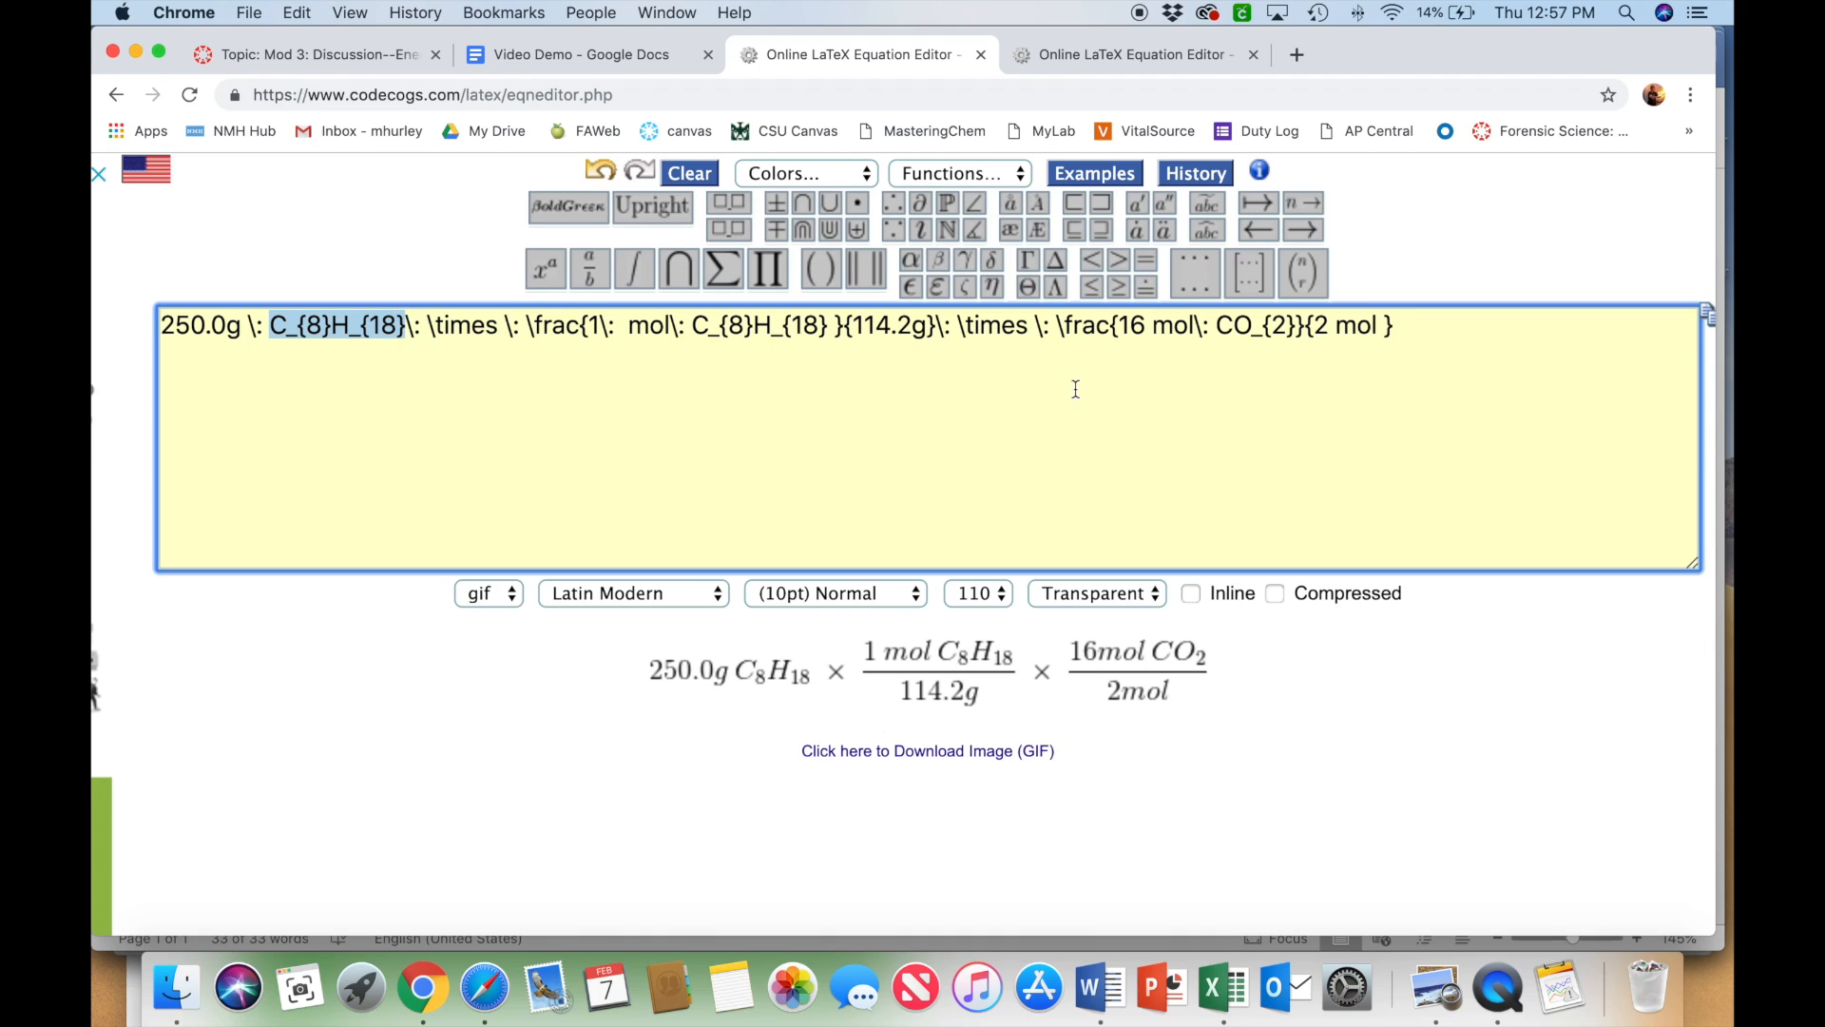
pyautogui.click(1384, 325)
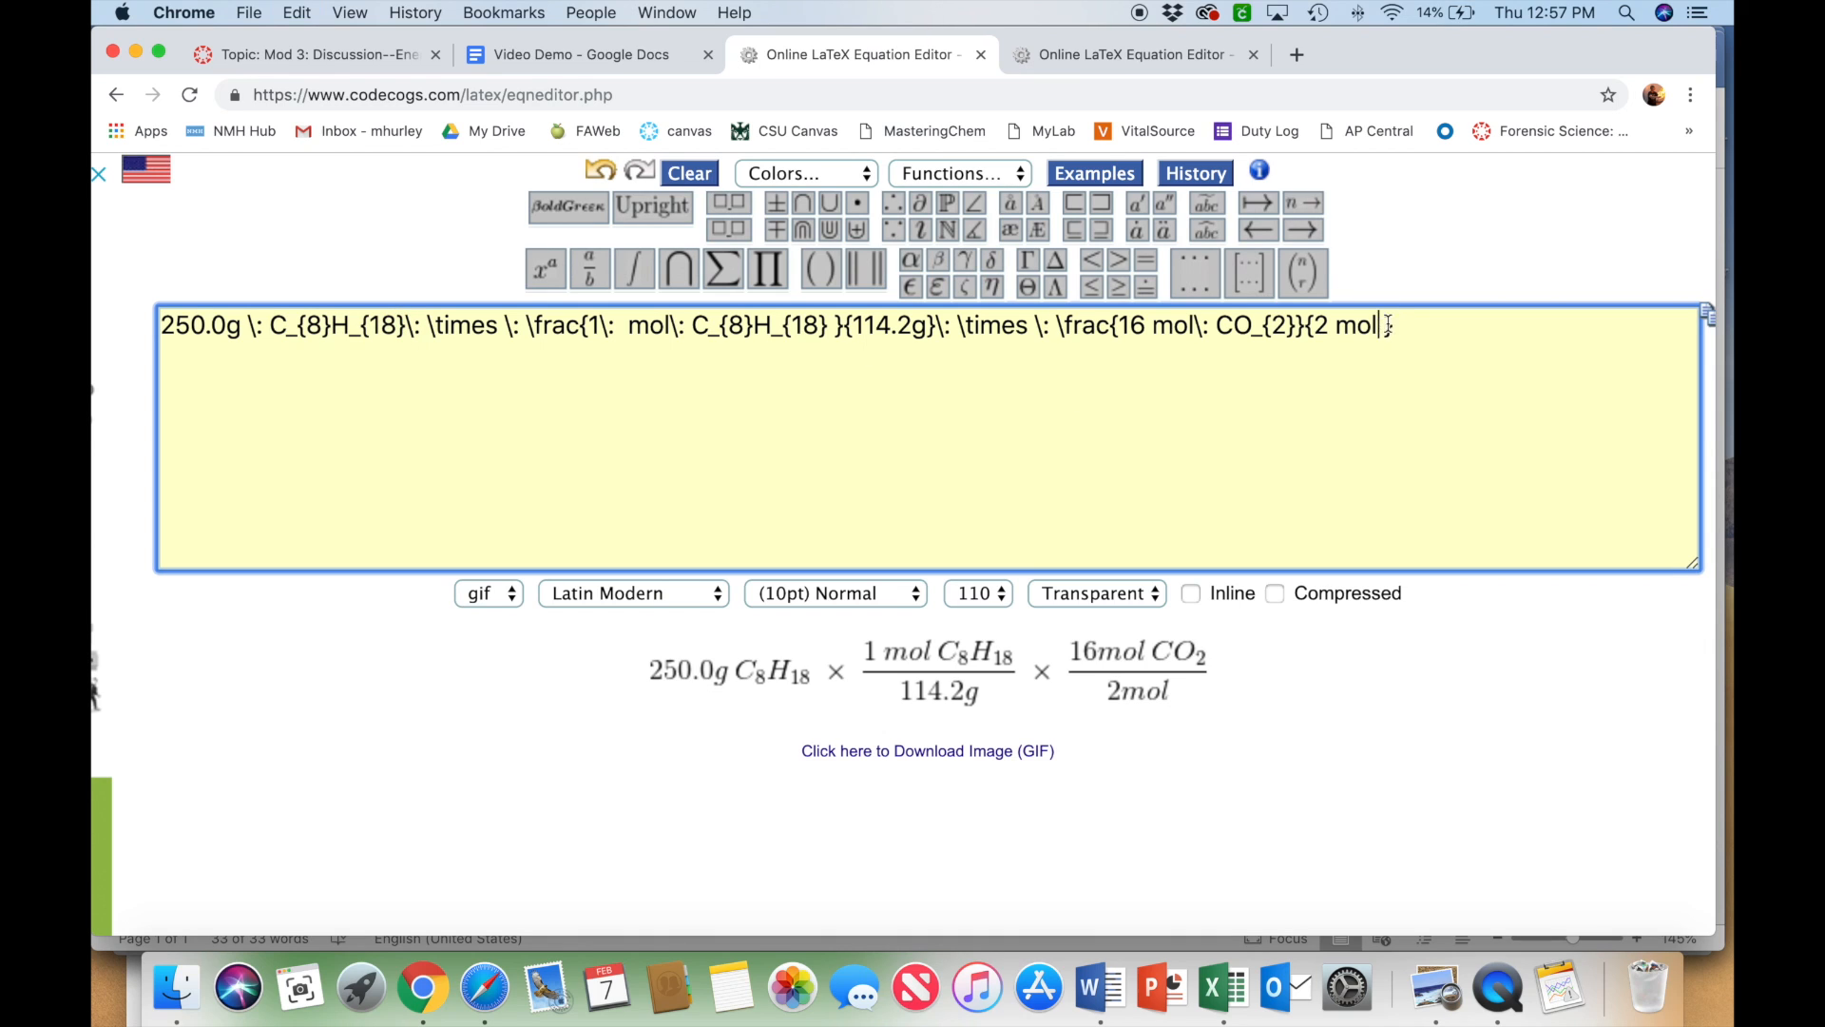
pyautogui.click(732, 232)
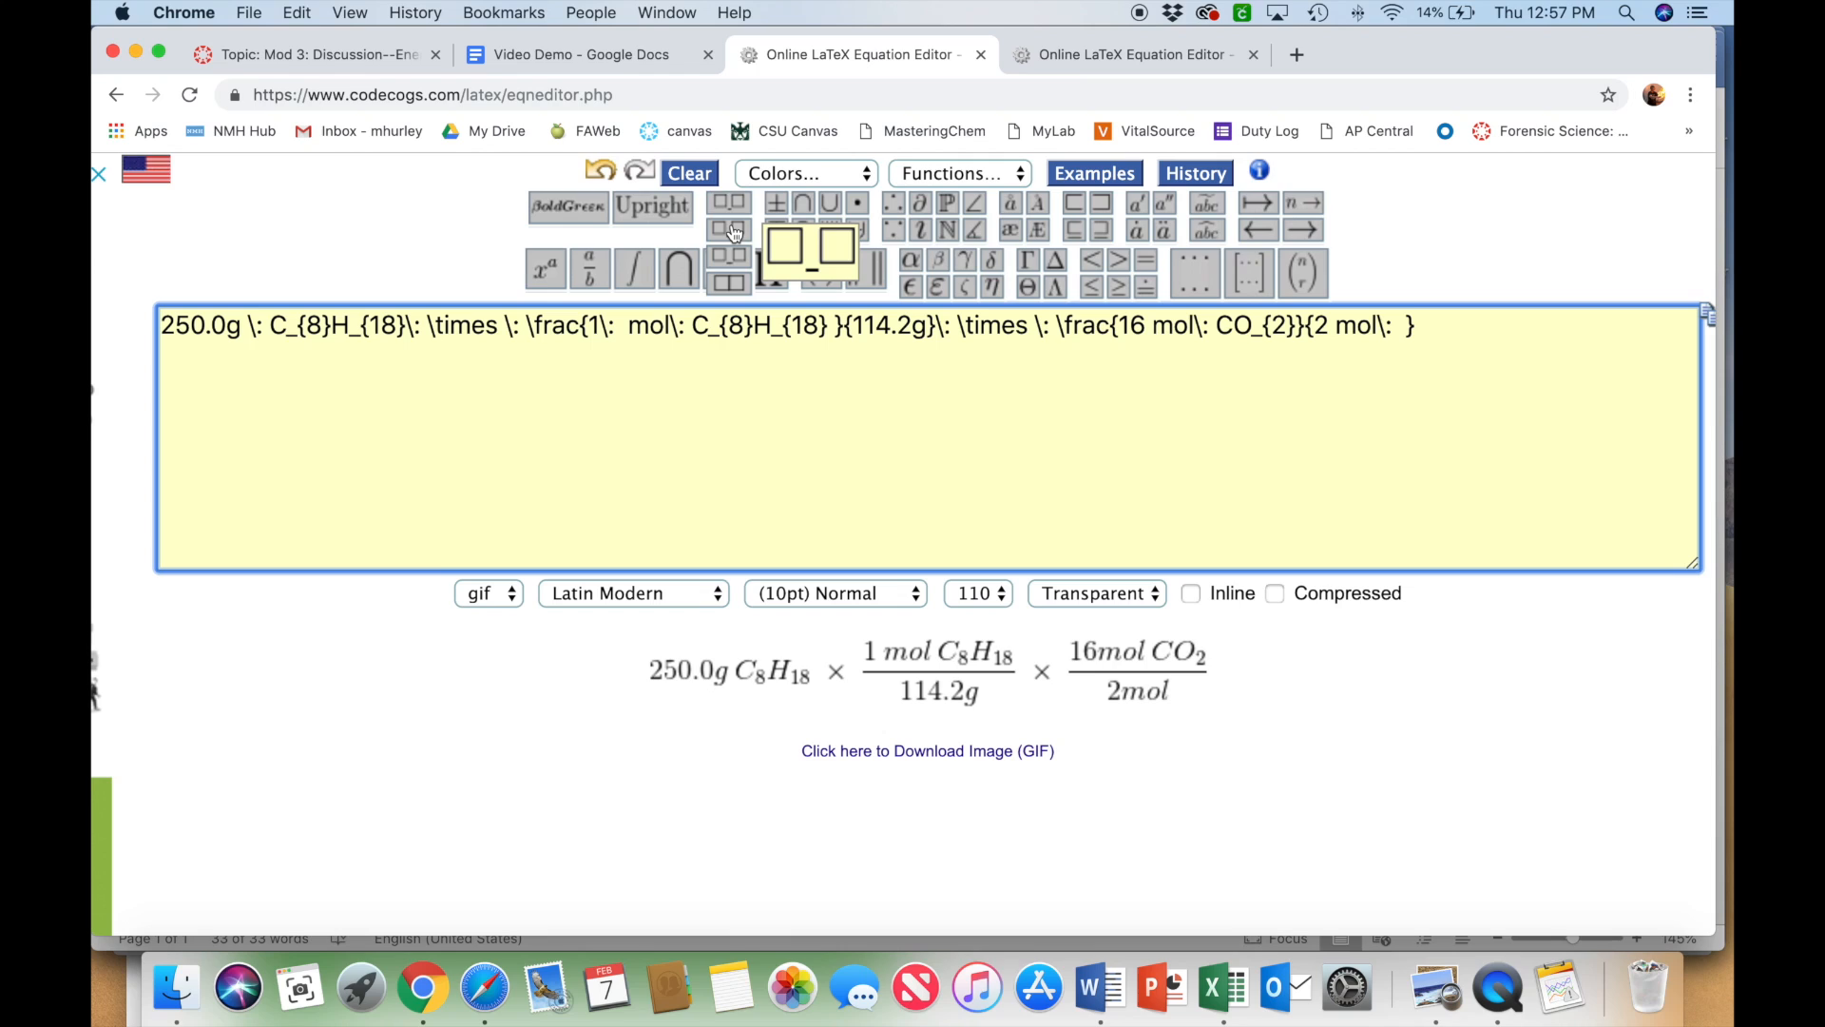
pyautogui.press('cmd+v')
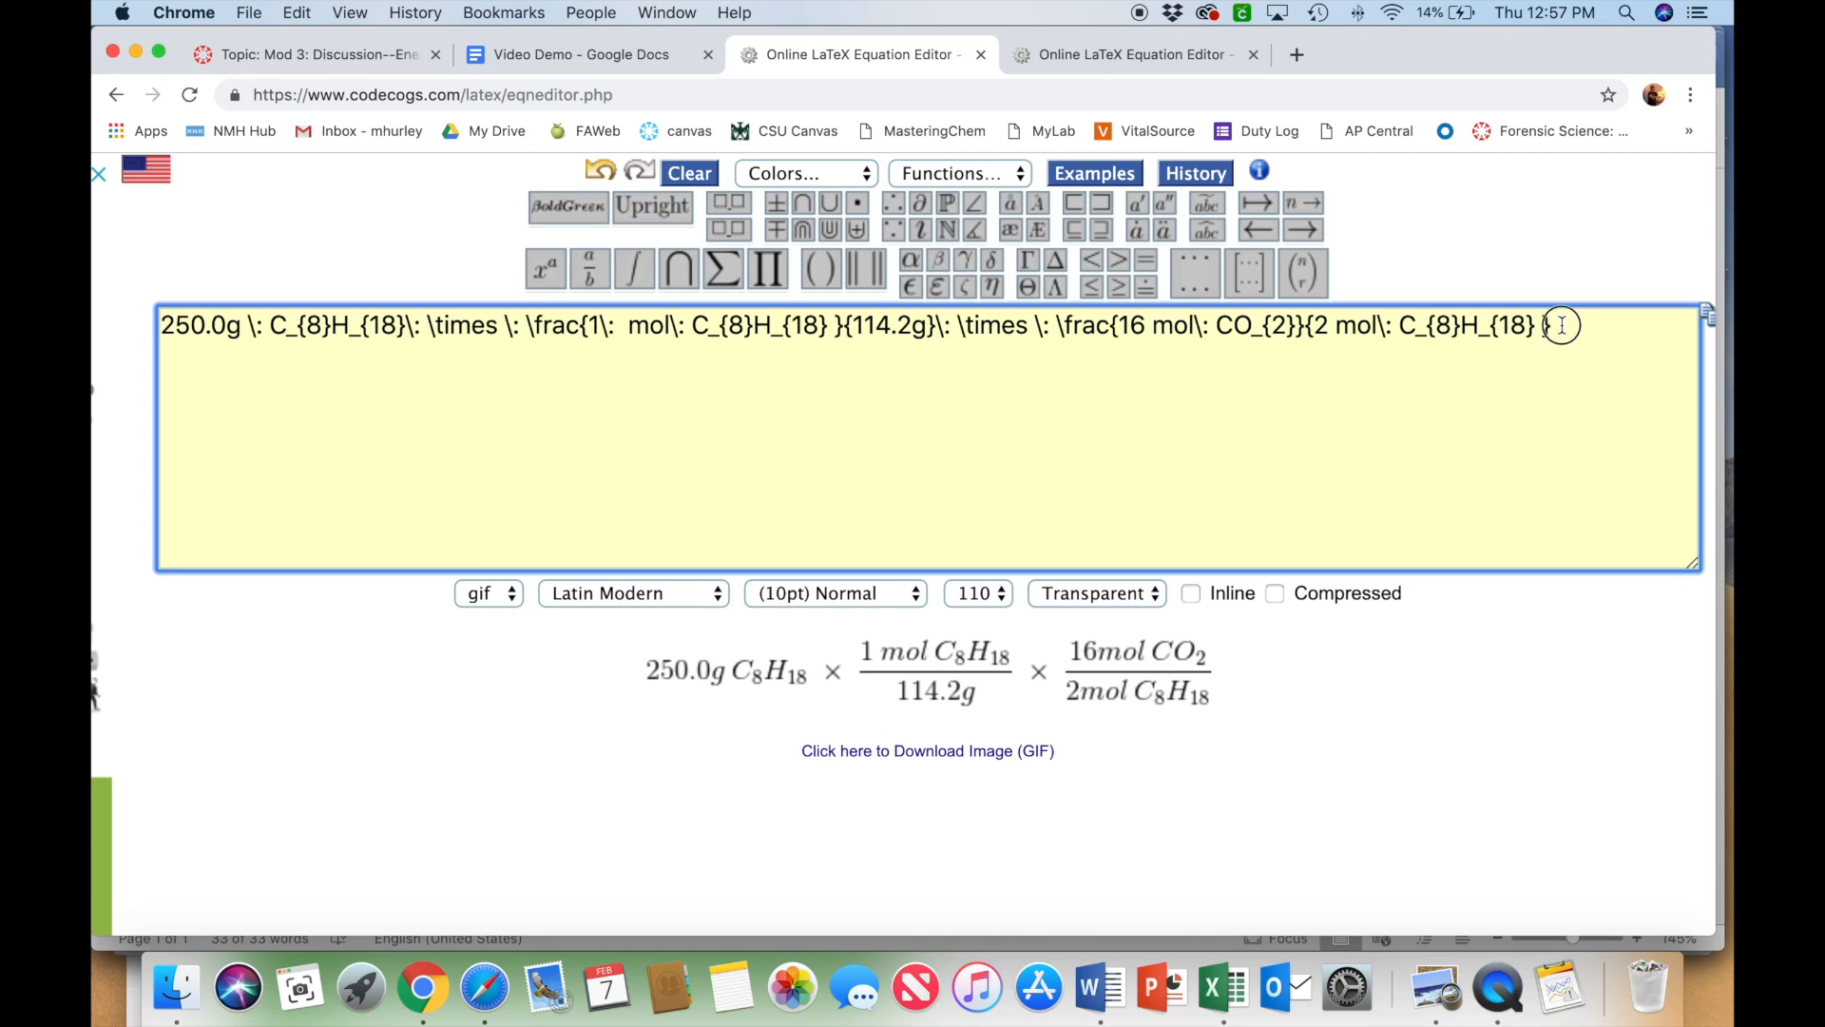
# - Add a \: space and a third multiplication sign after the second fraction, removing the pm from the stray plus-minus symbol
pyautogui.click(730, 230)
pyautogui.click(780, 206)
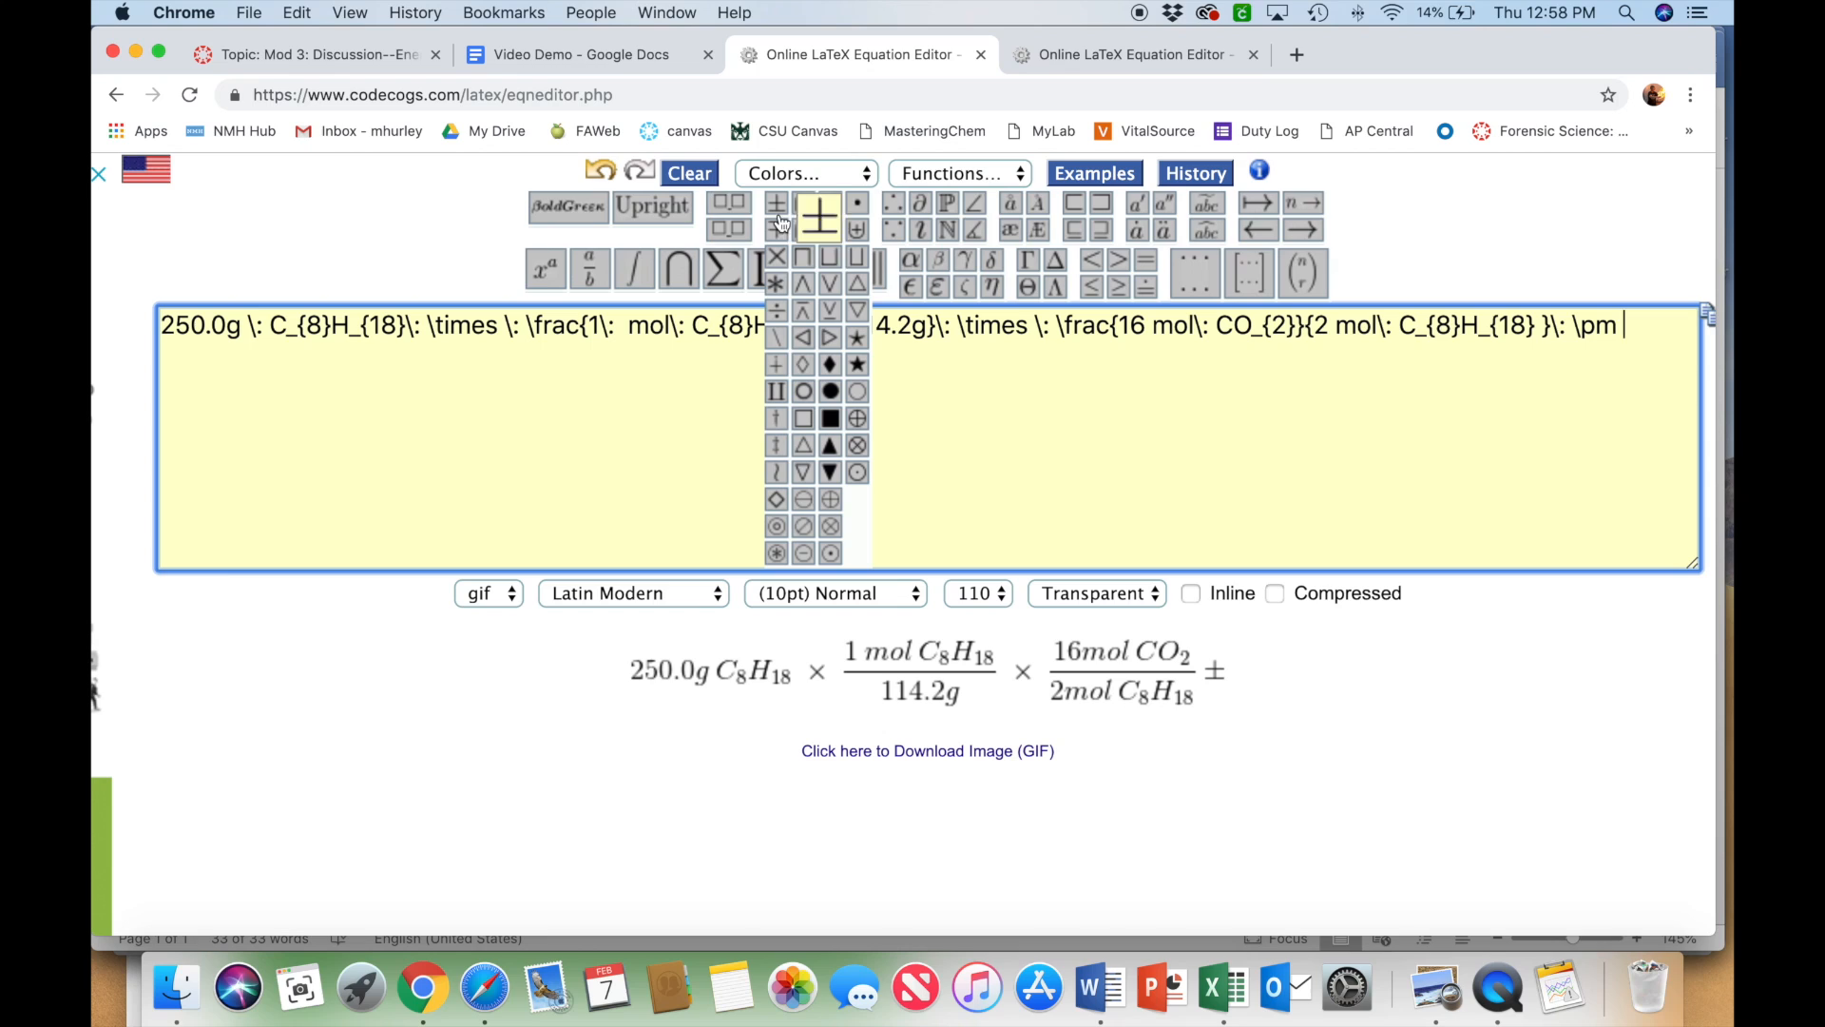
pyautogui.click(777, 258)
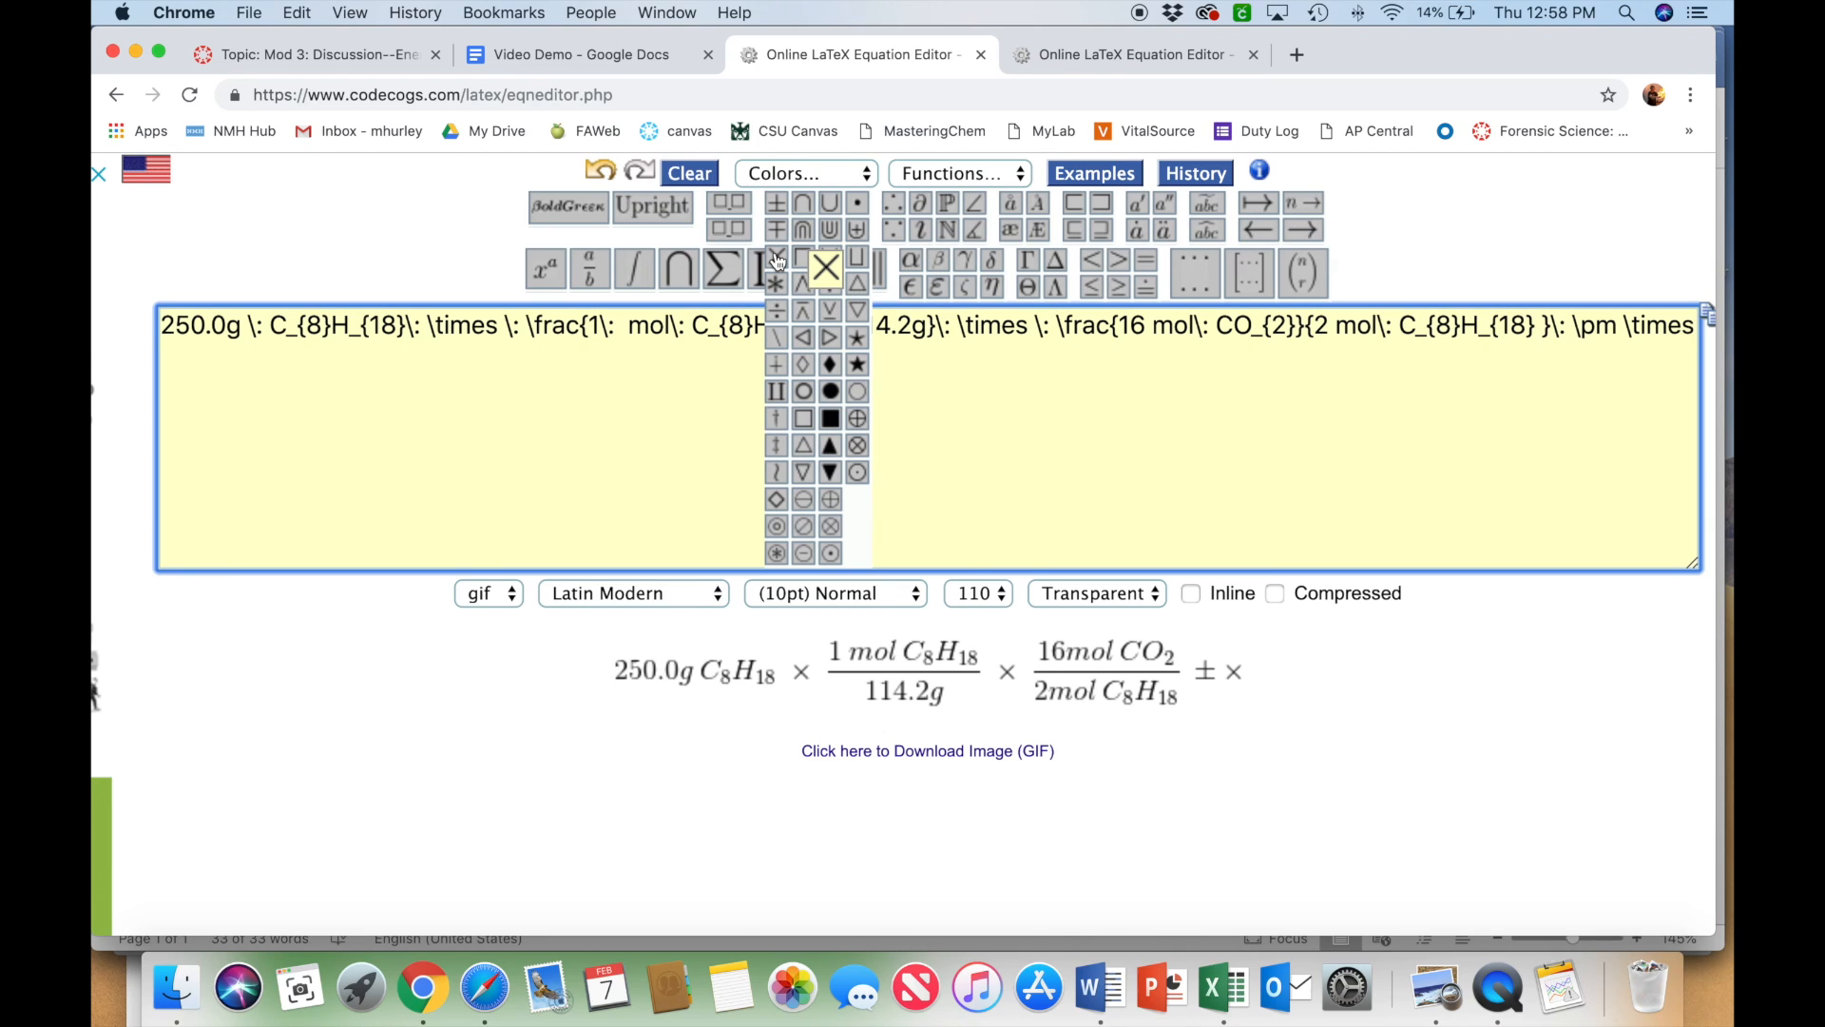
pyautogui.click(1618, 326)
pyautogui.press('BackSpace')
pyautogui.press('BackSpace')
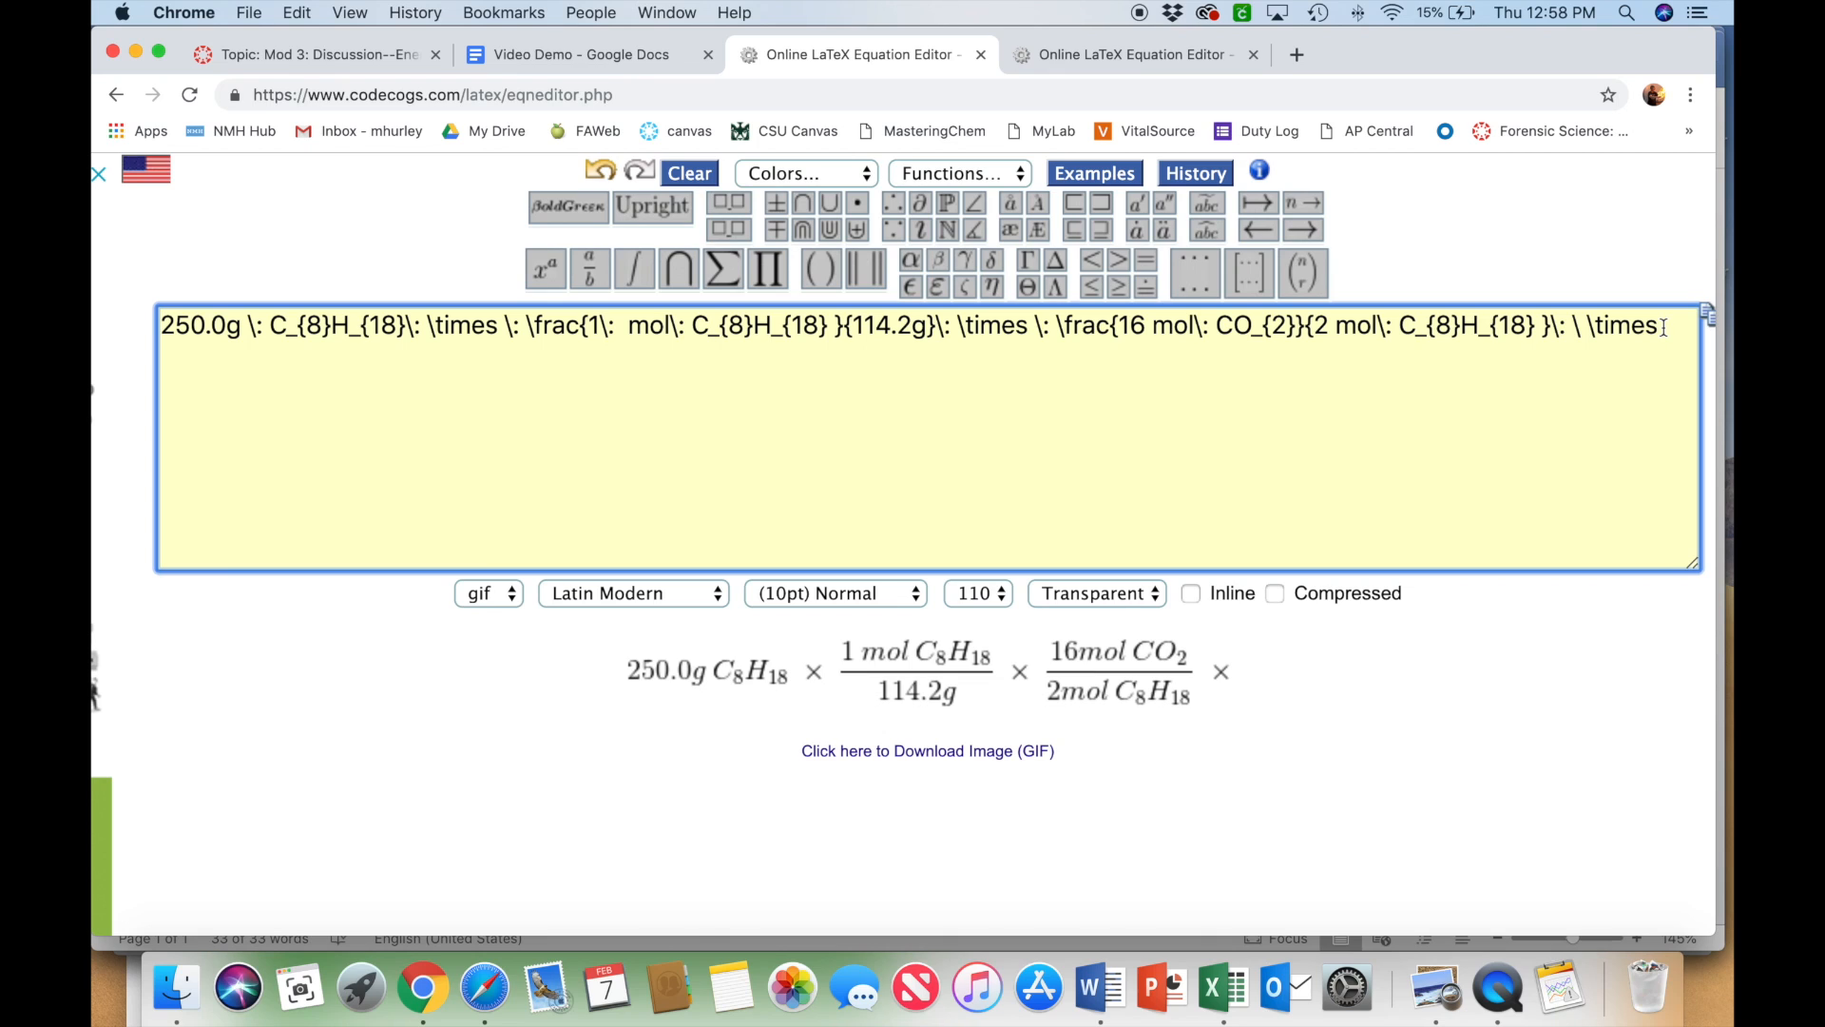
# - Insert a third fraction with 44.01g as numerator and 1\: mol as denominator
pyautogui.moveTo(566, 252)
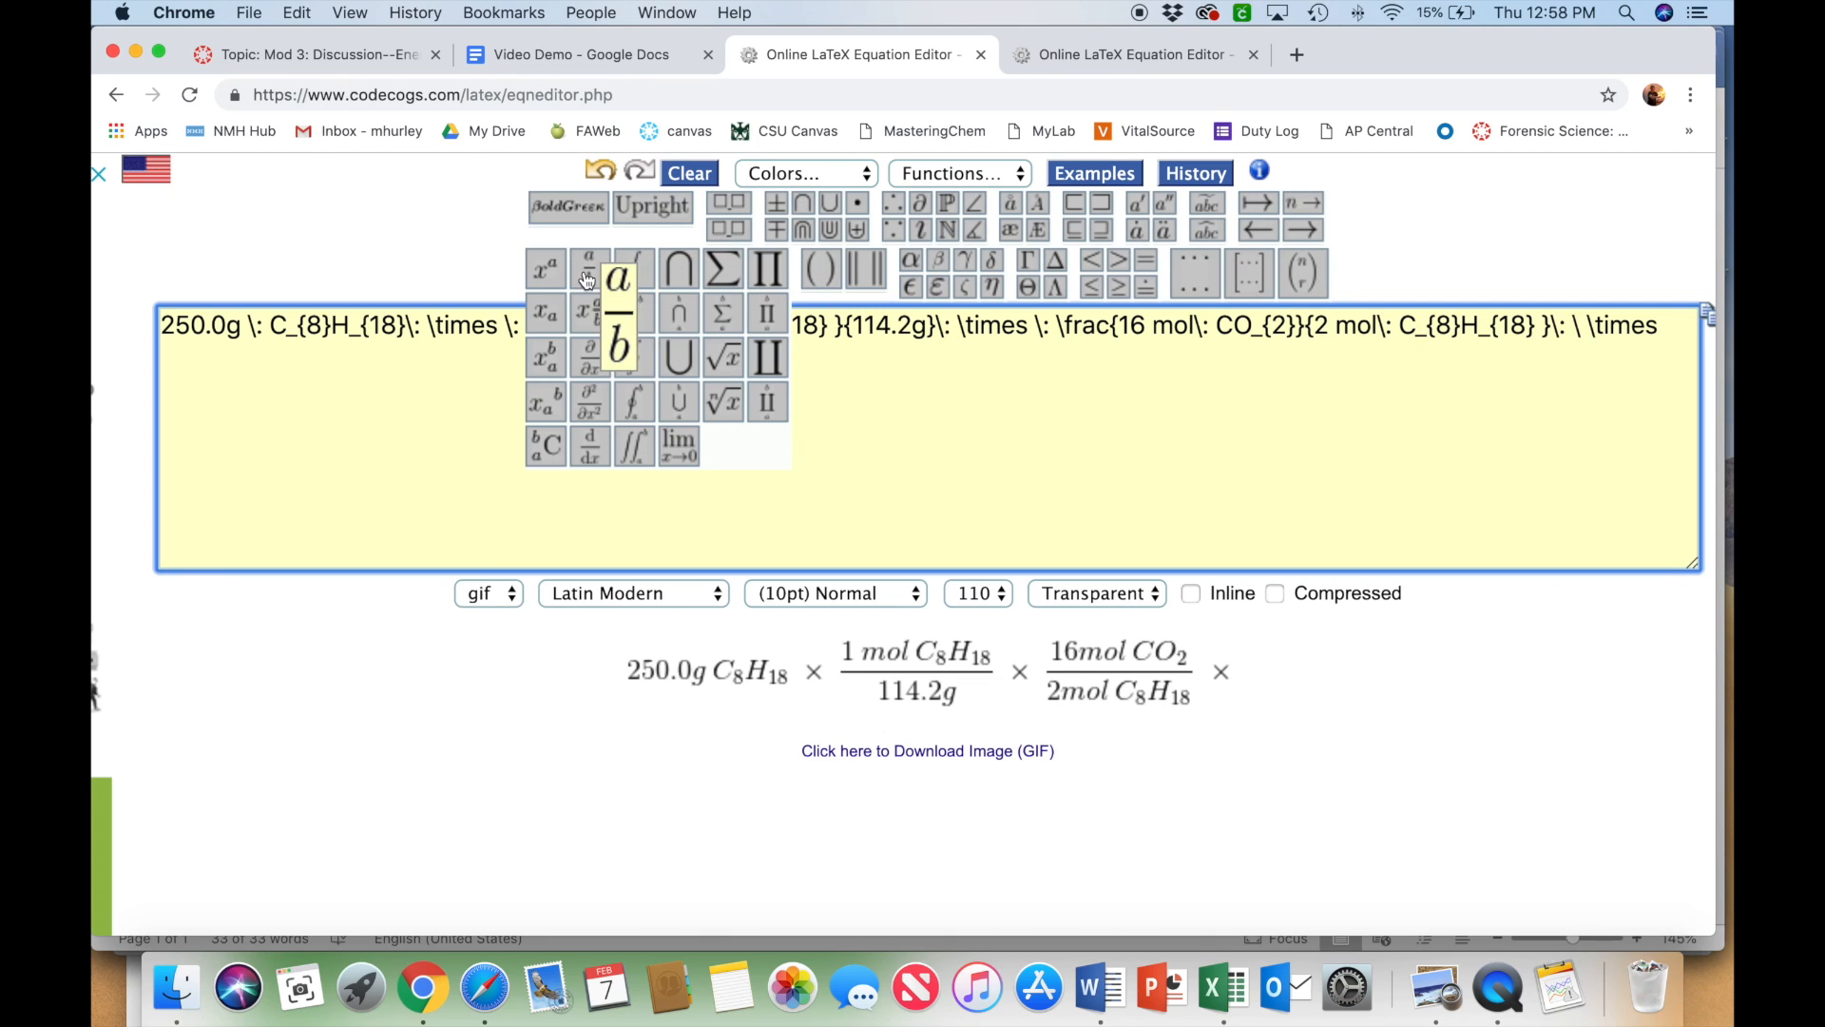
pyautogui.click(586, 279)
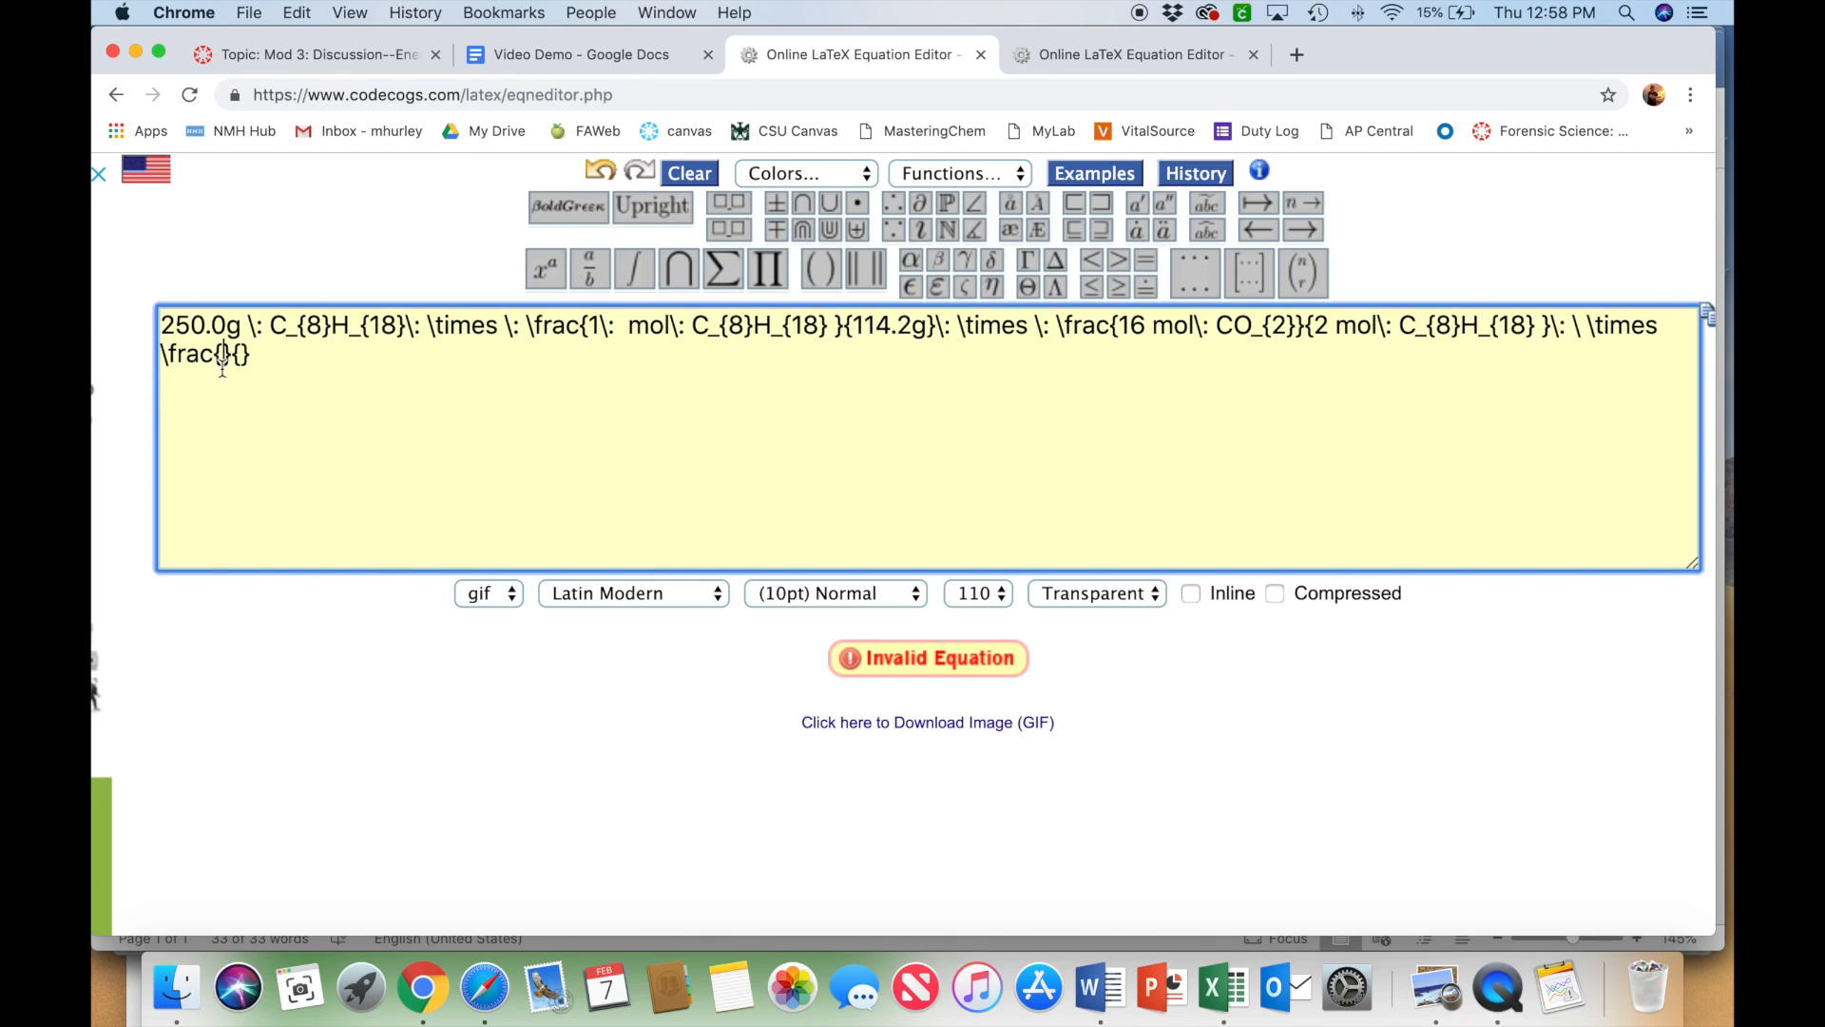
pyautogui.write('44.01g')
pyautogui.click(317, 356)
pyautogui.write('1 mol')
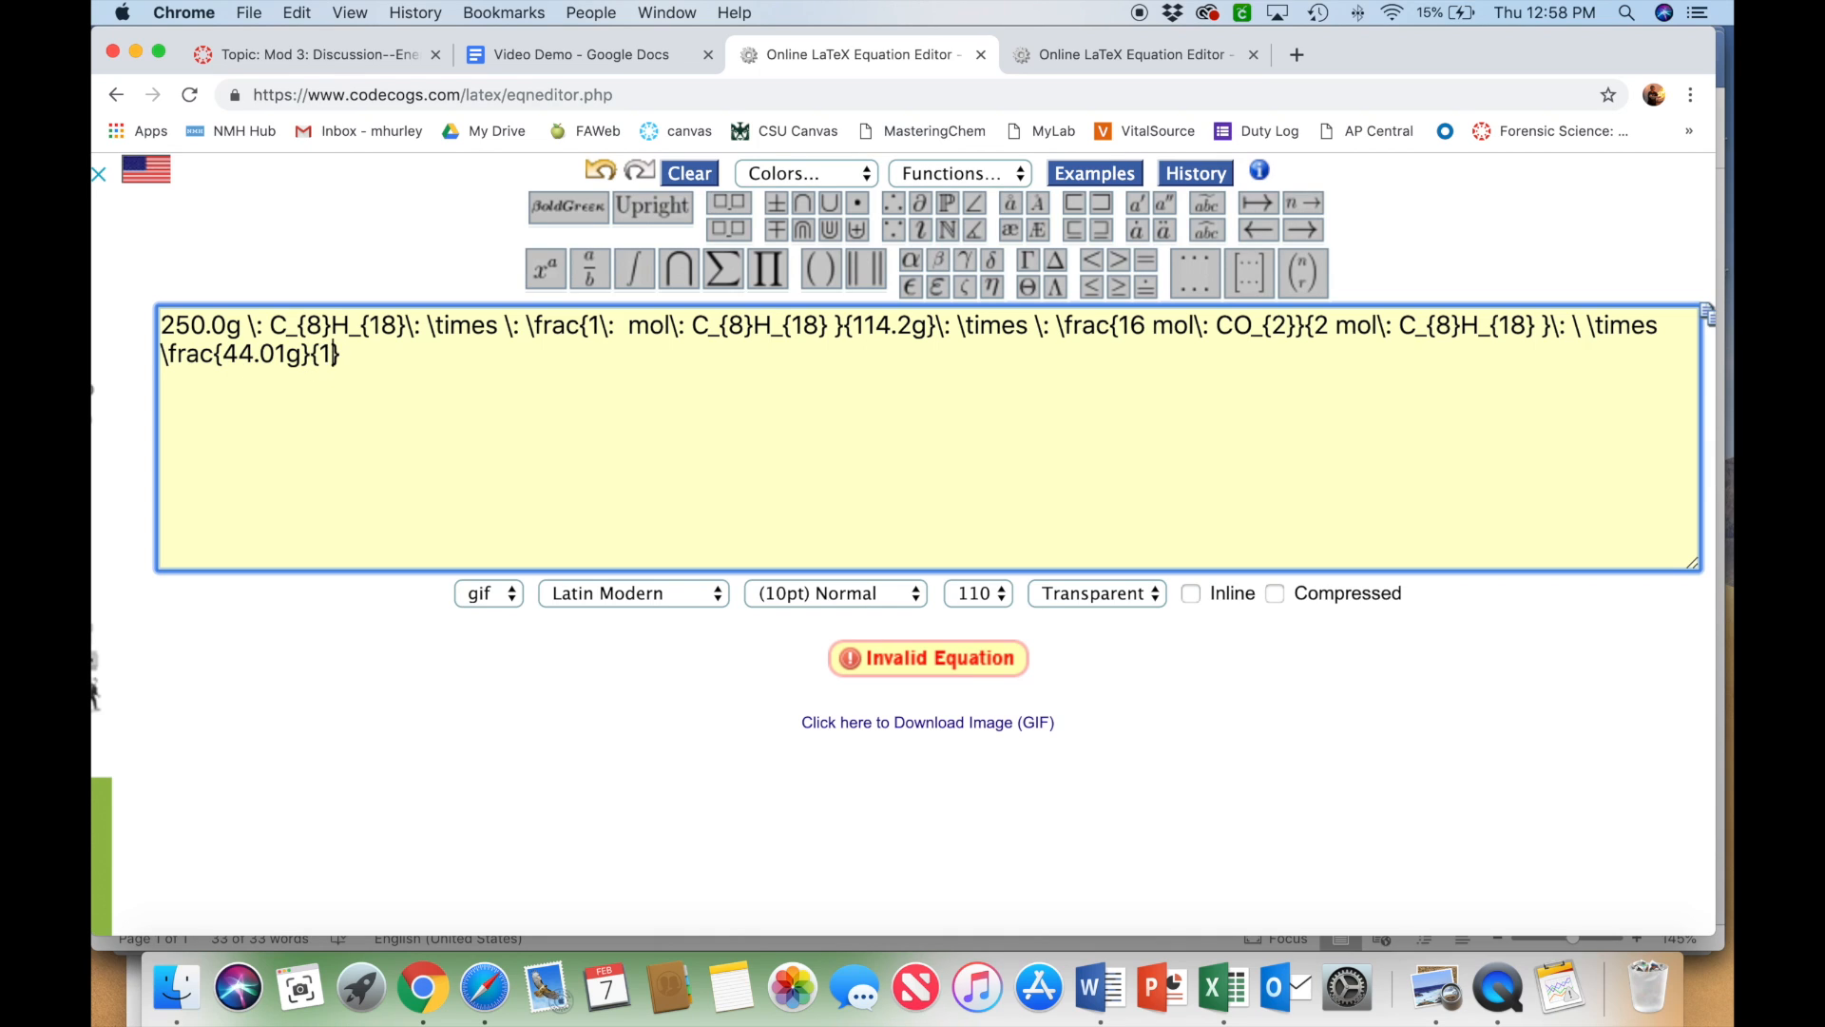
pyautogui.click(332, 353)
pyautogui.moveTo(728, 235)
pyautogui.write('\\:  mol')
pyautogui.click(404, 353)
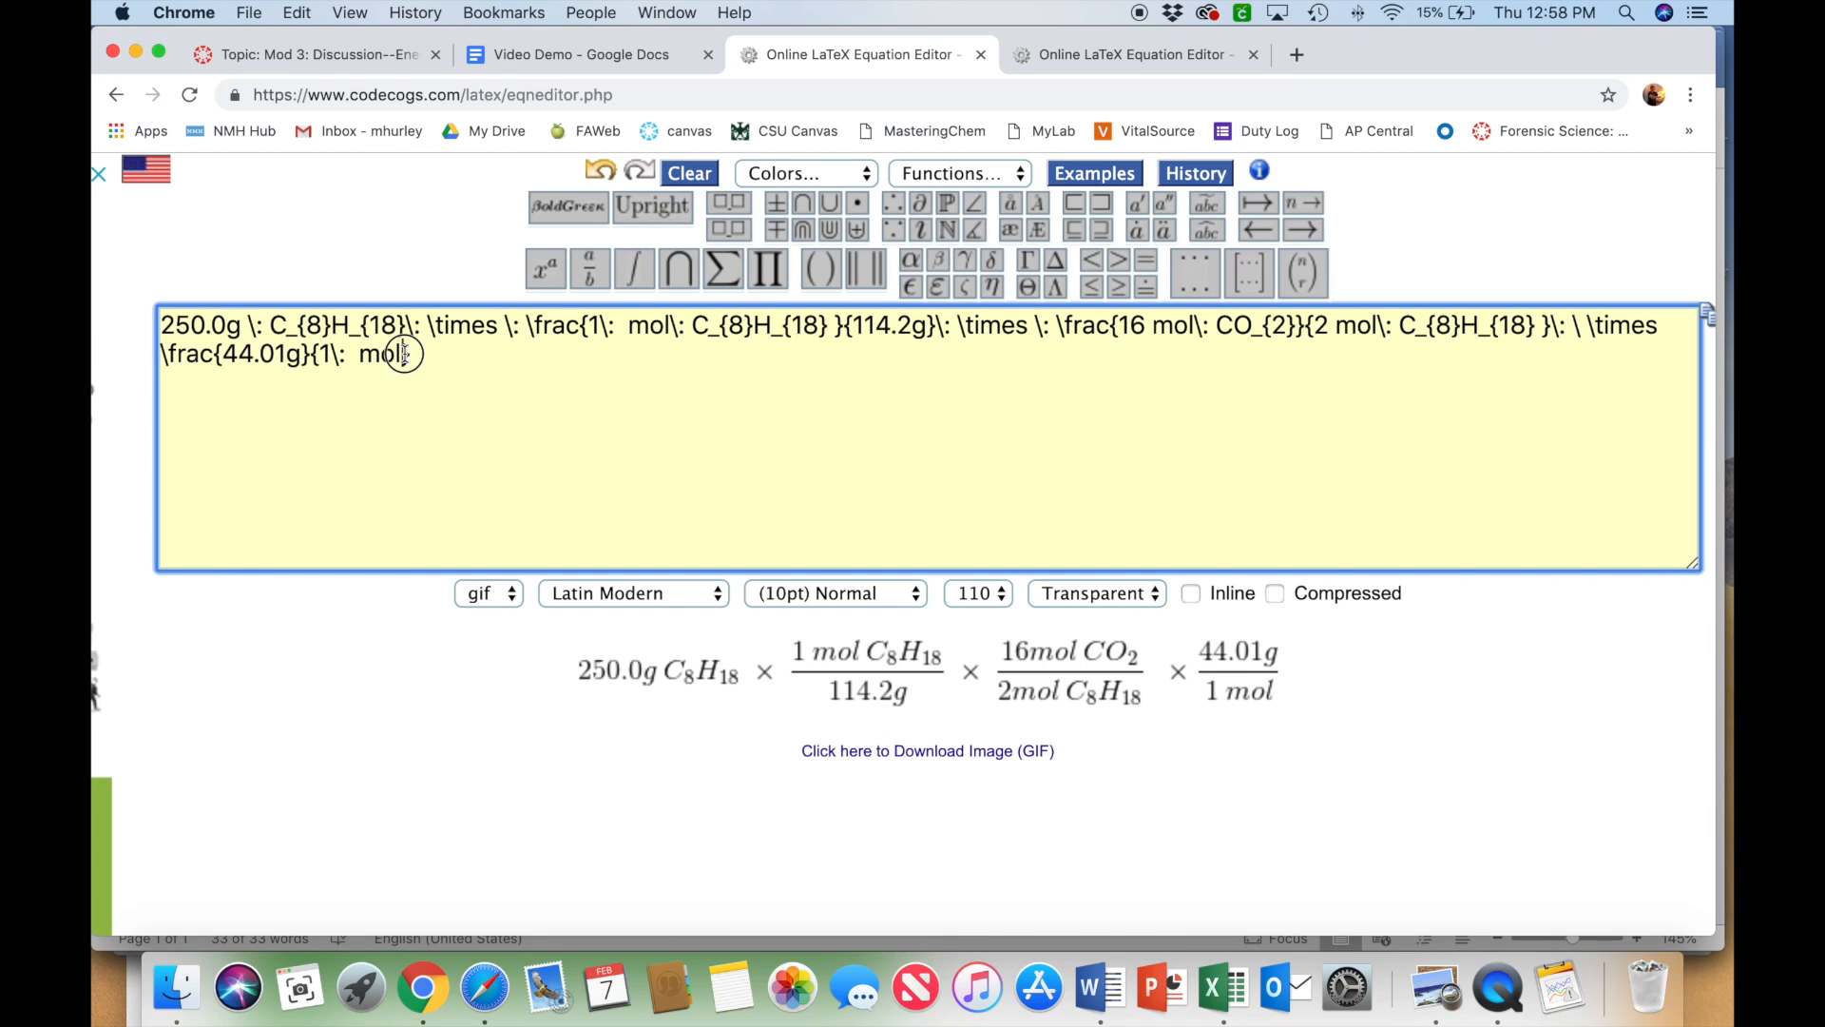
# - Complete the third fraction's denominator with a \: space and a copy of CO_{2} from the second fraction's numerator
pyautogui.click(779, 257)
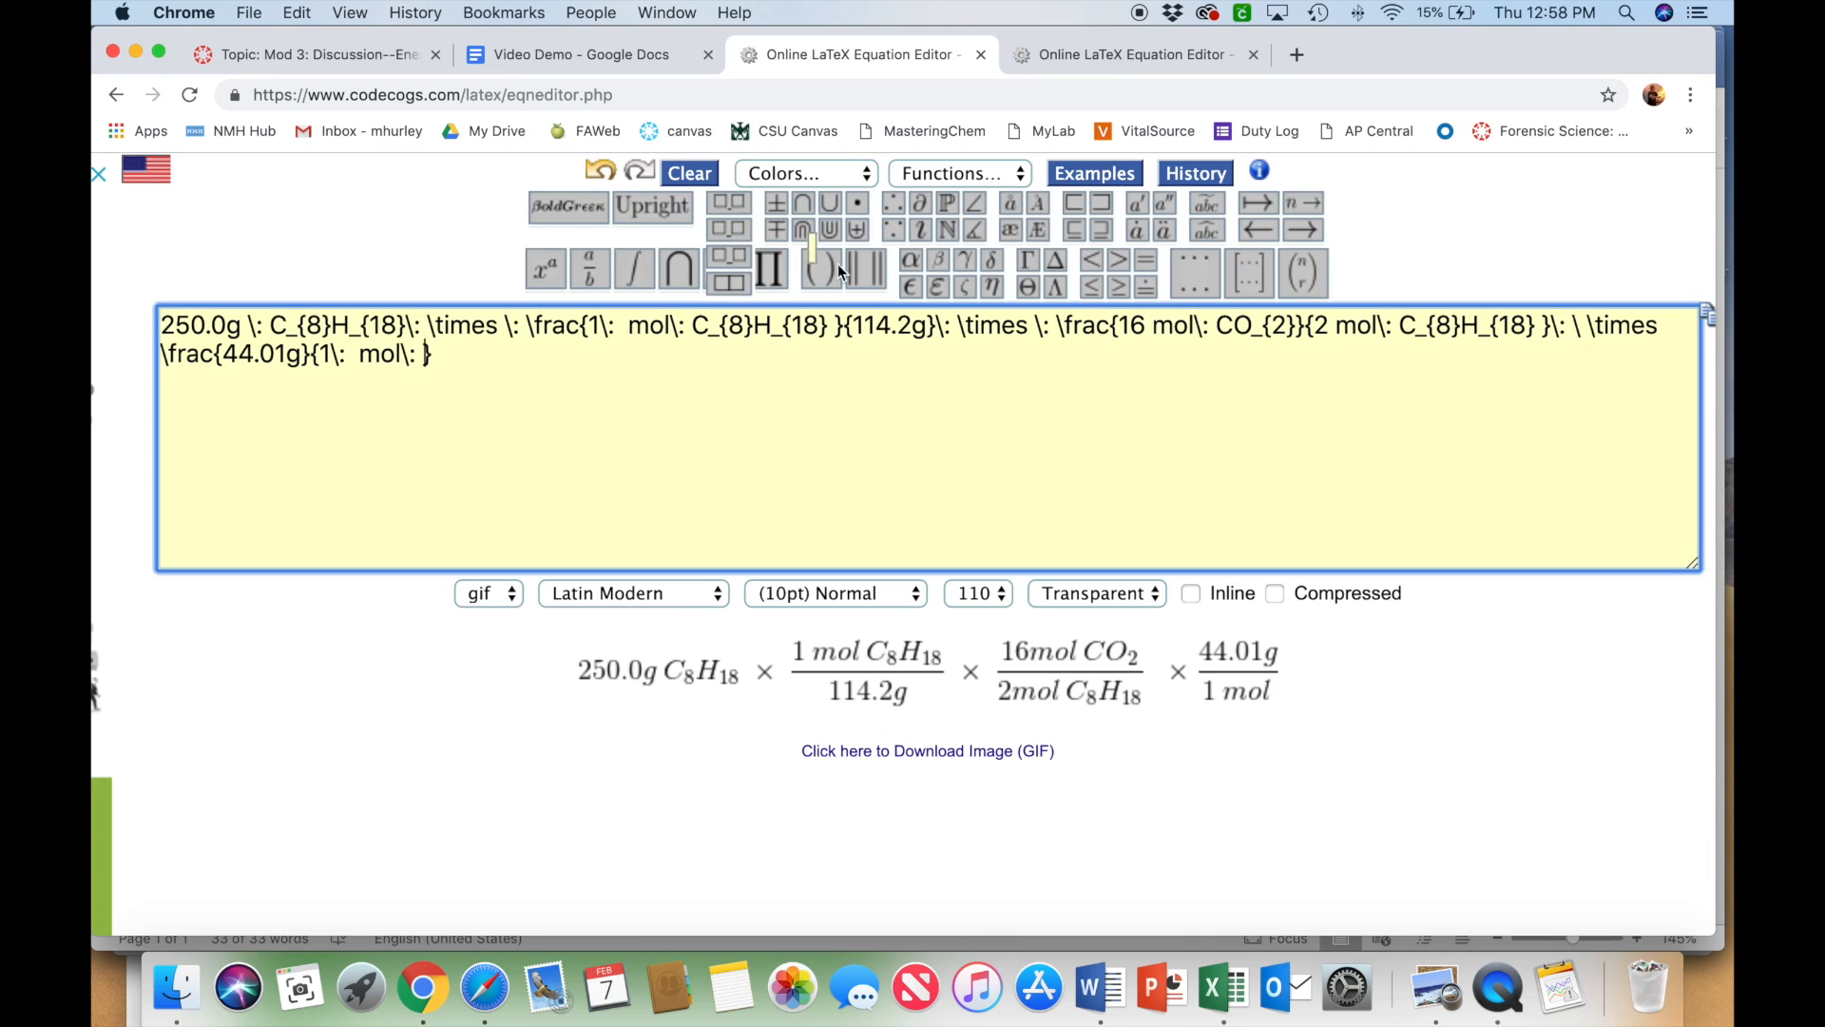
pyautogui.click(1219, 326)
pyautogui.moveTo(1219, 326); pyautogui.dragTo(1297, 326)
pyautogui.press('cmd+c')
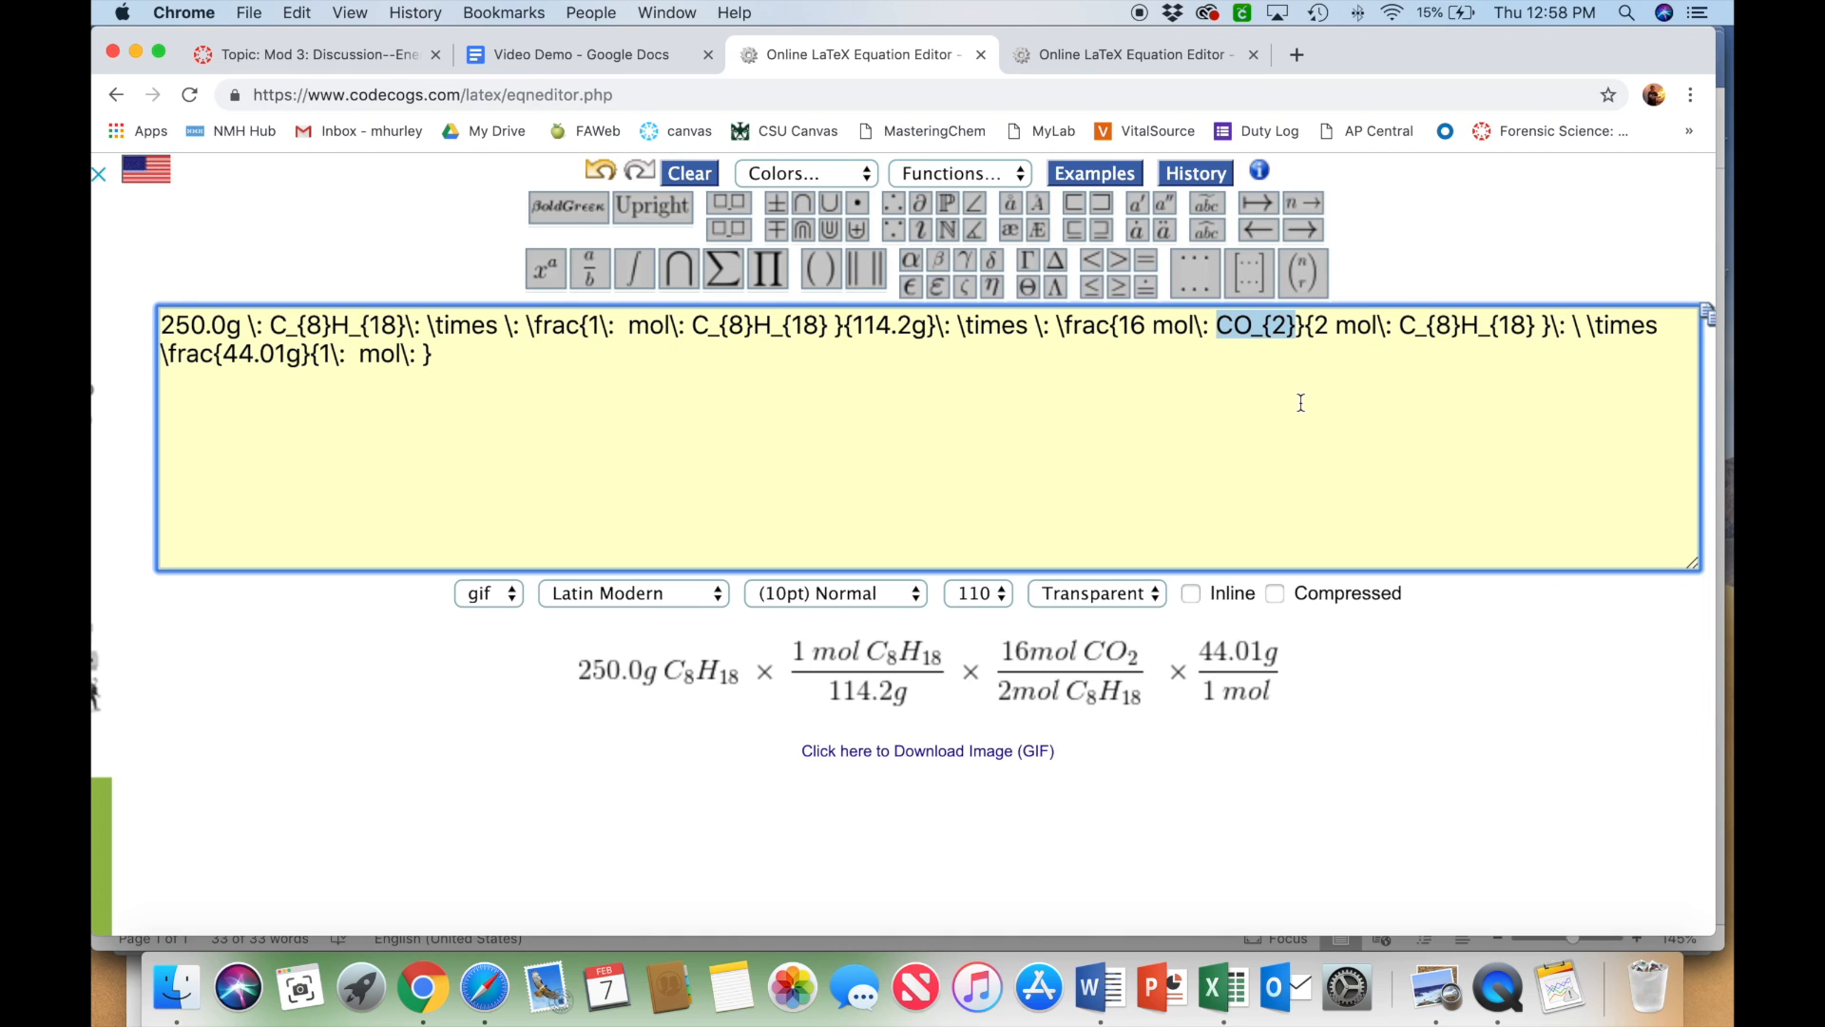
pyautogui.click(424, 354)
pyautogui.press('cmd+v')
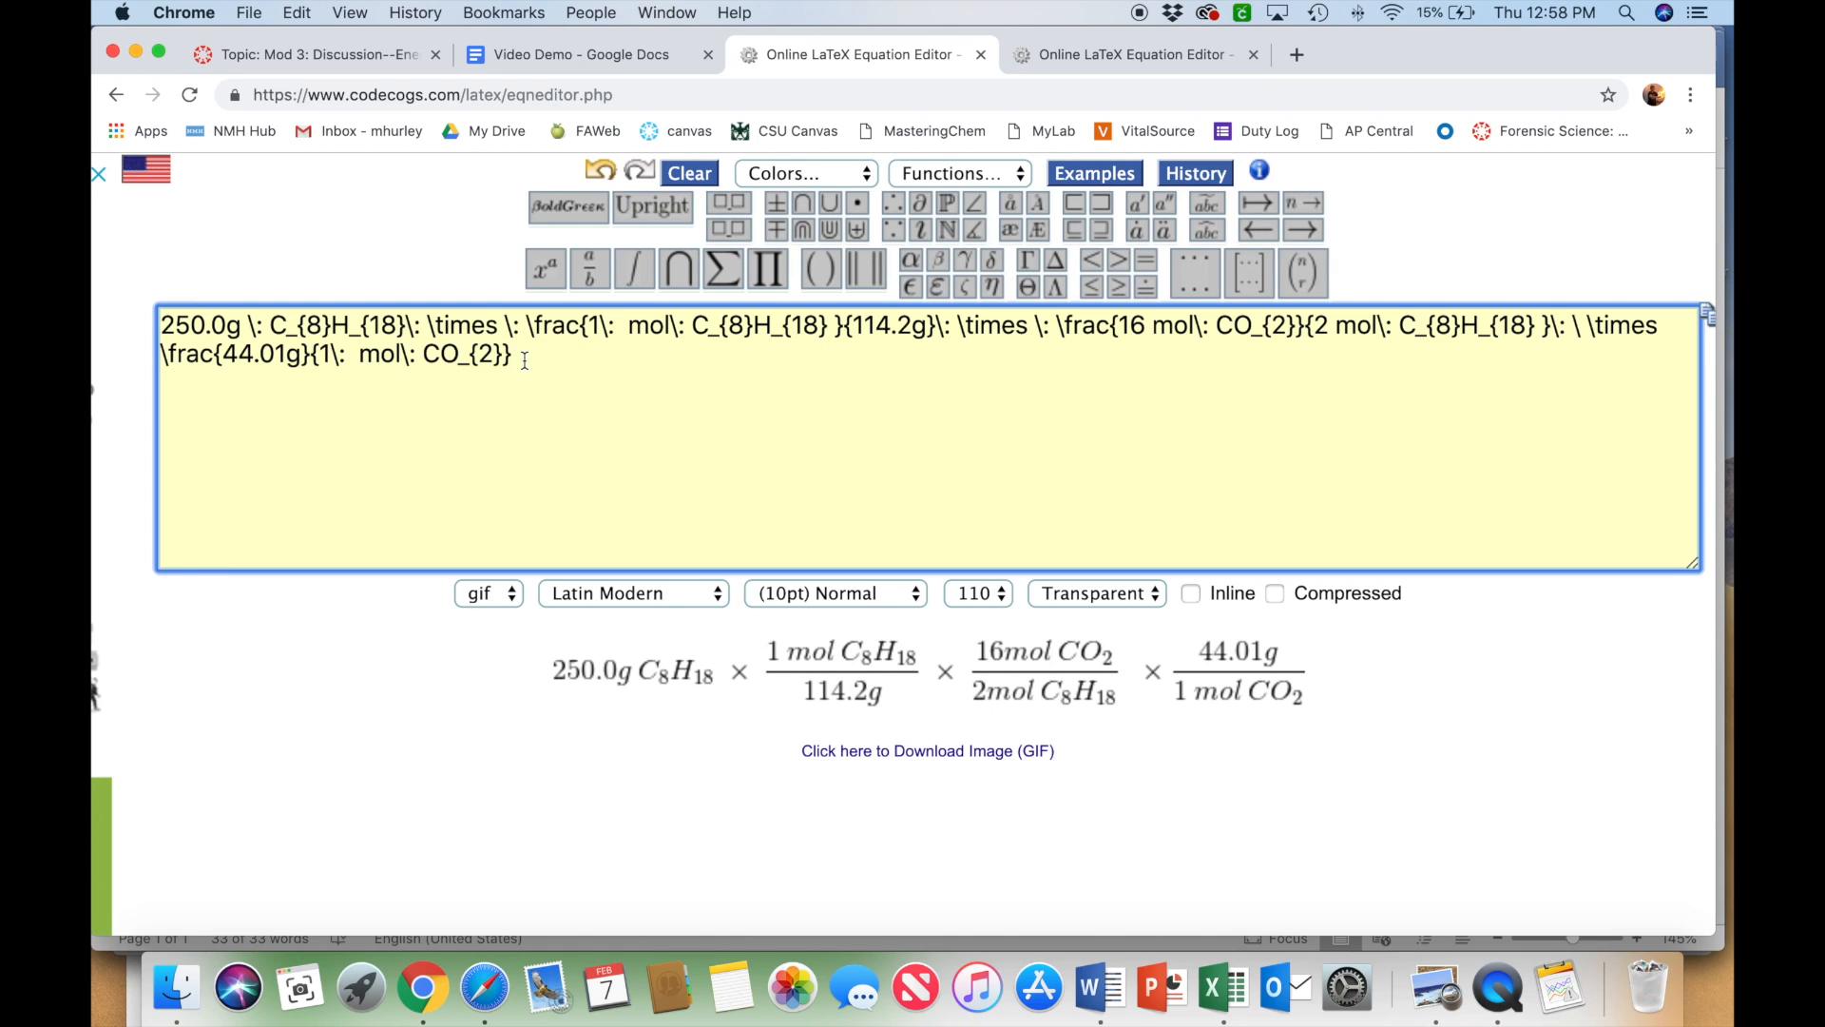
# - Append the result =770.8 g\: CO_{2} to the end of the LaTeX equation
pyautogui.write('=')
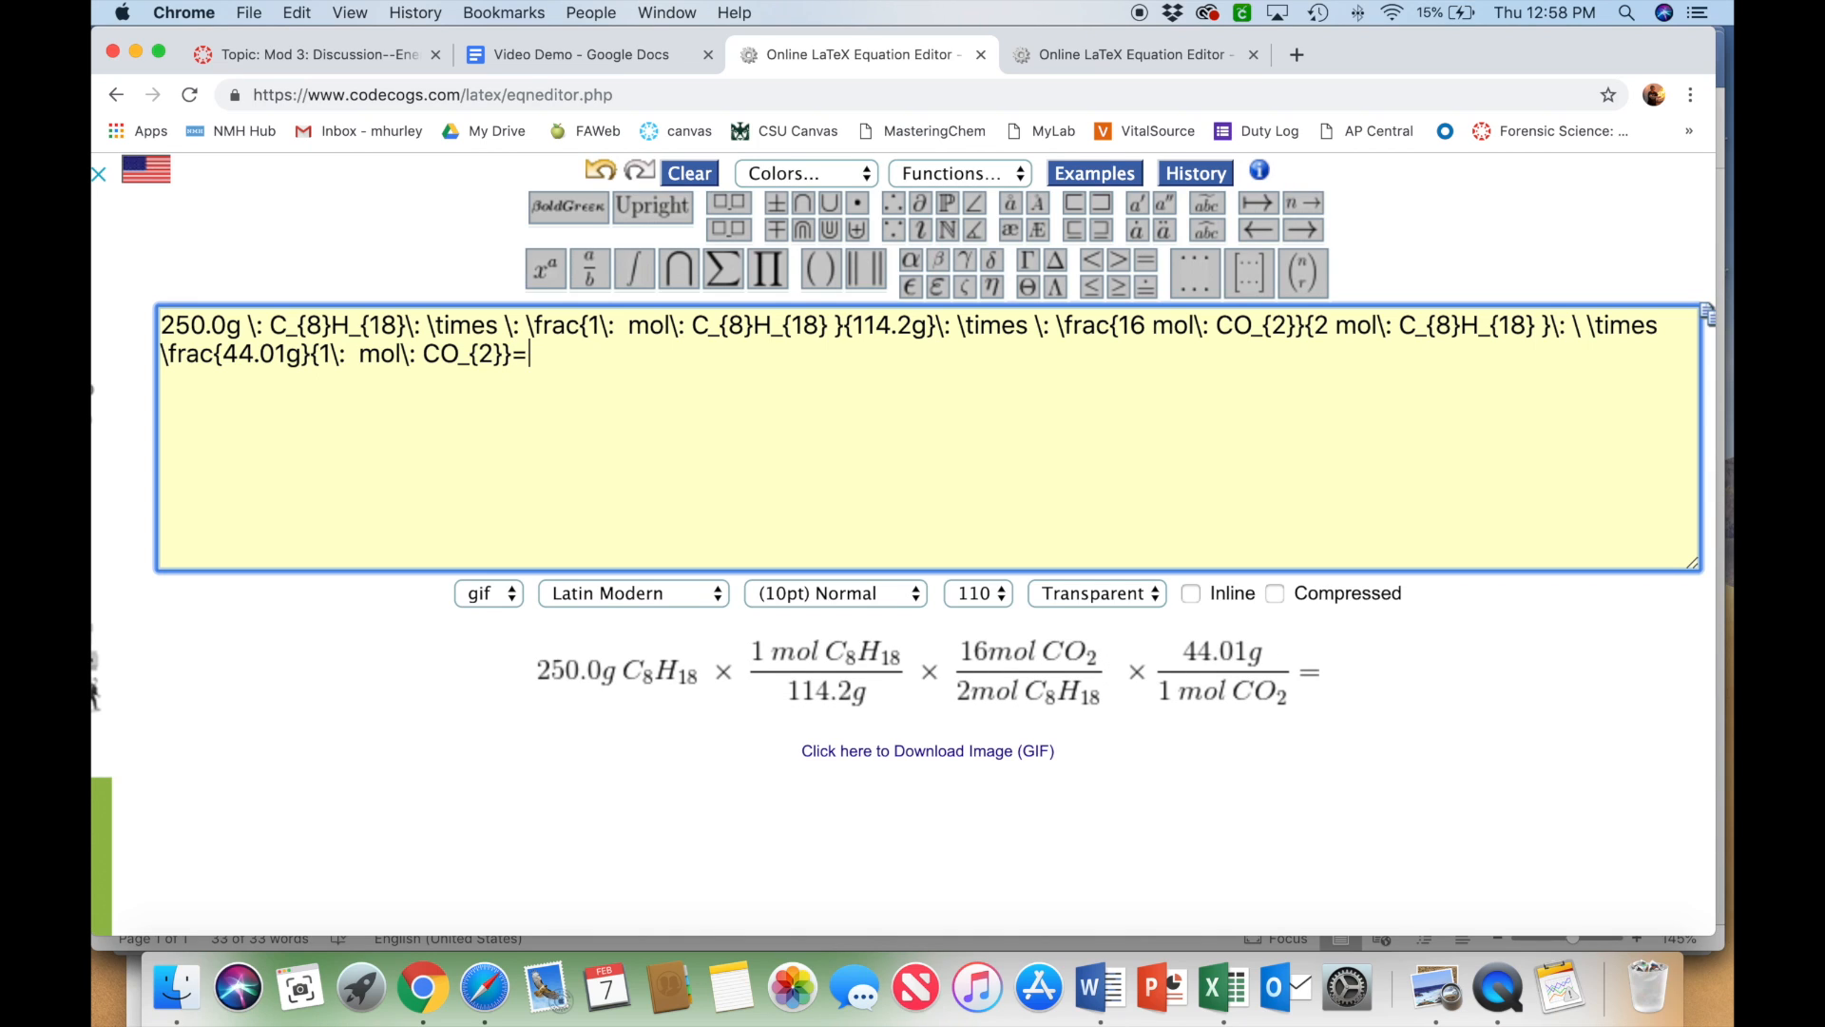
pyautogui.write('77')
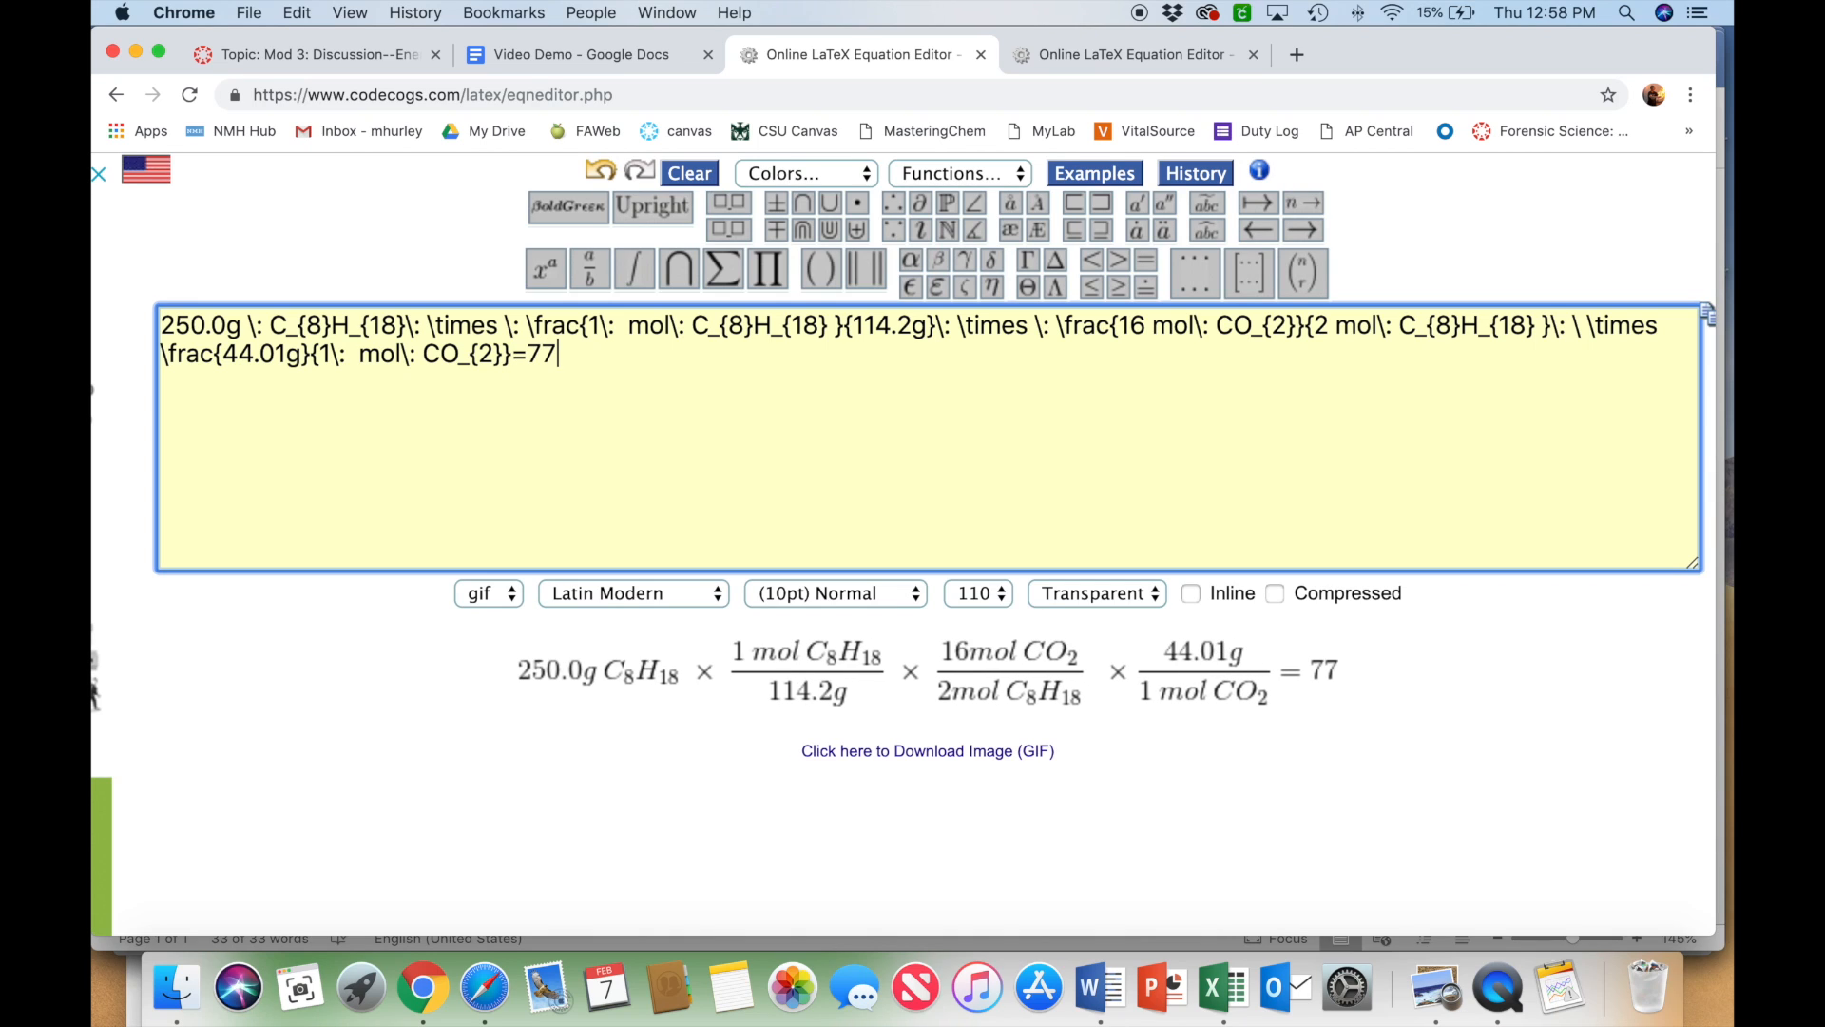
pyautogui.write('0.8 g')
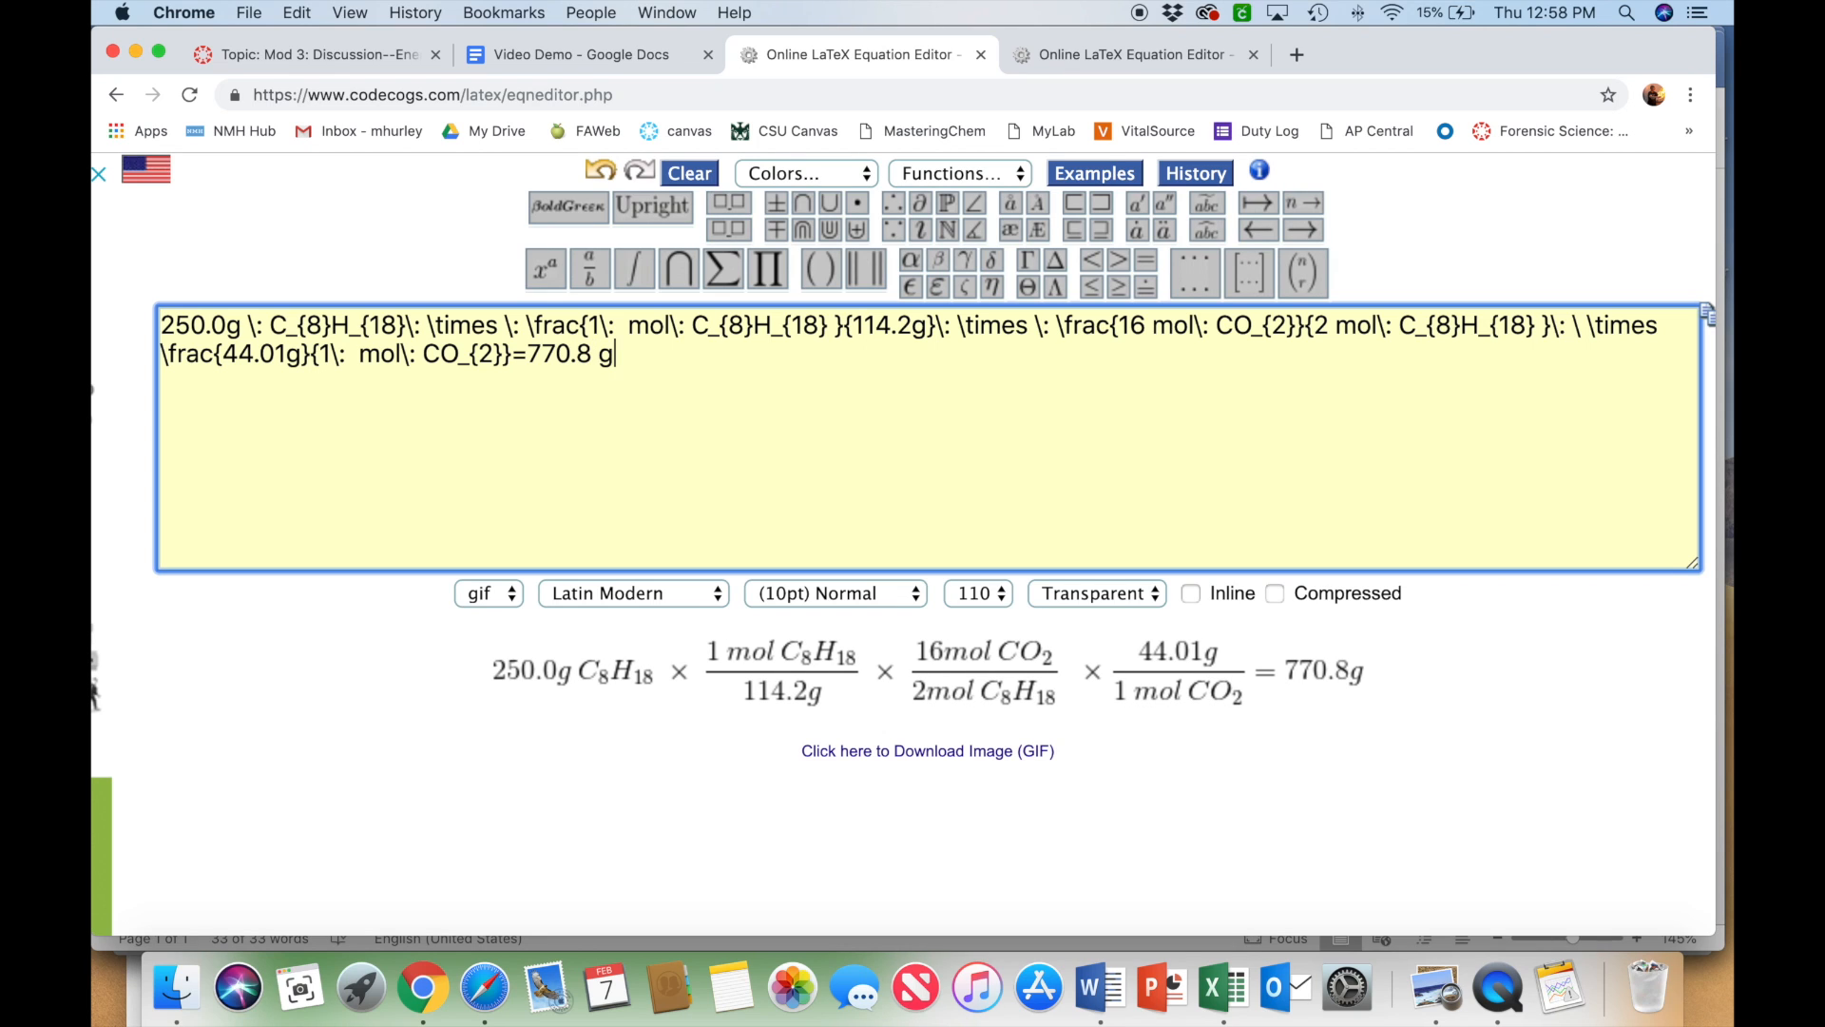
pyautogui.click(729, 237)
pyautogui.write('CO_{2}')
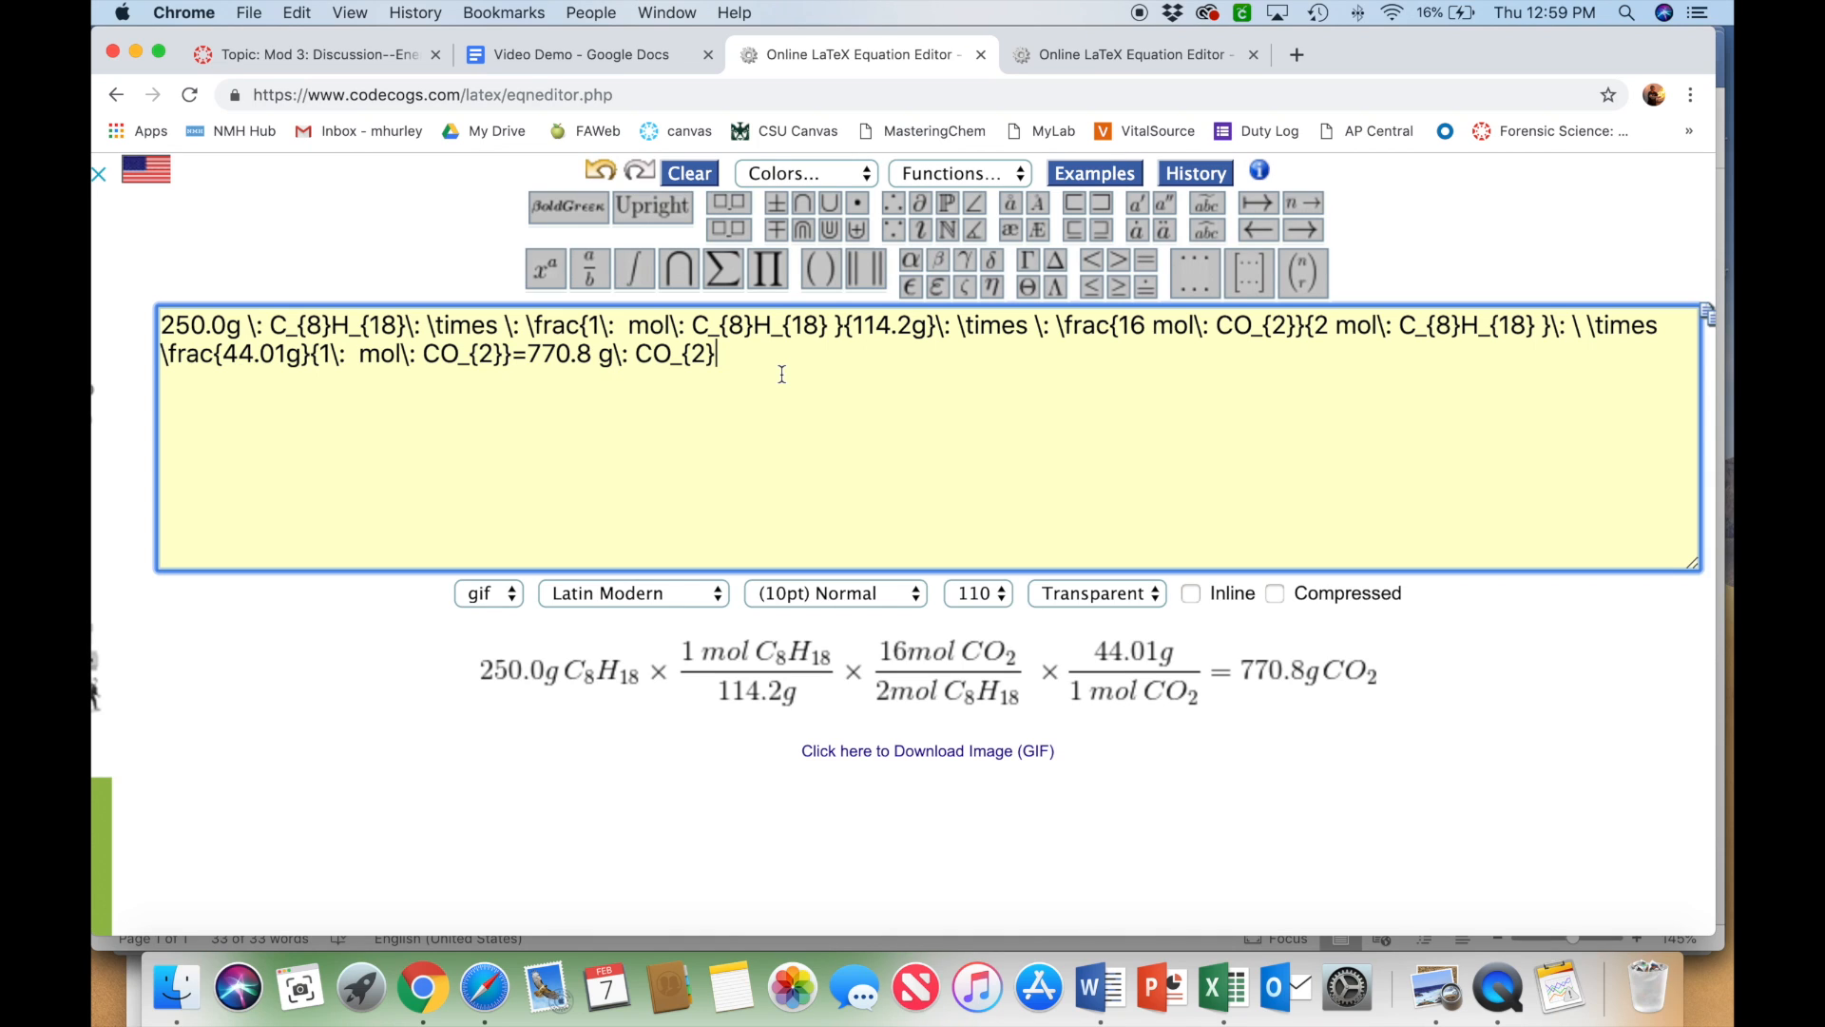
# - Copy the complete LaTeX code and insert it as an equation below the reaction in the Canvas reply, using the equation editor's advanced view
pyautogui.click(164, 323)
pyautogui.moveTo(163, 324); pyautogui.dragTo(747, 380)
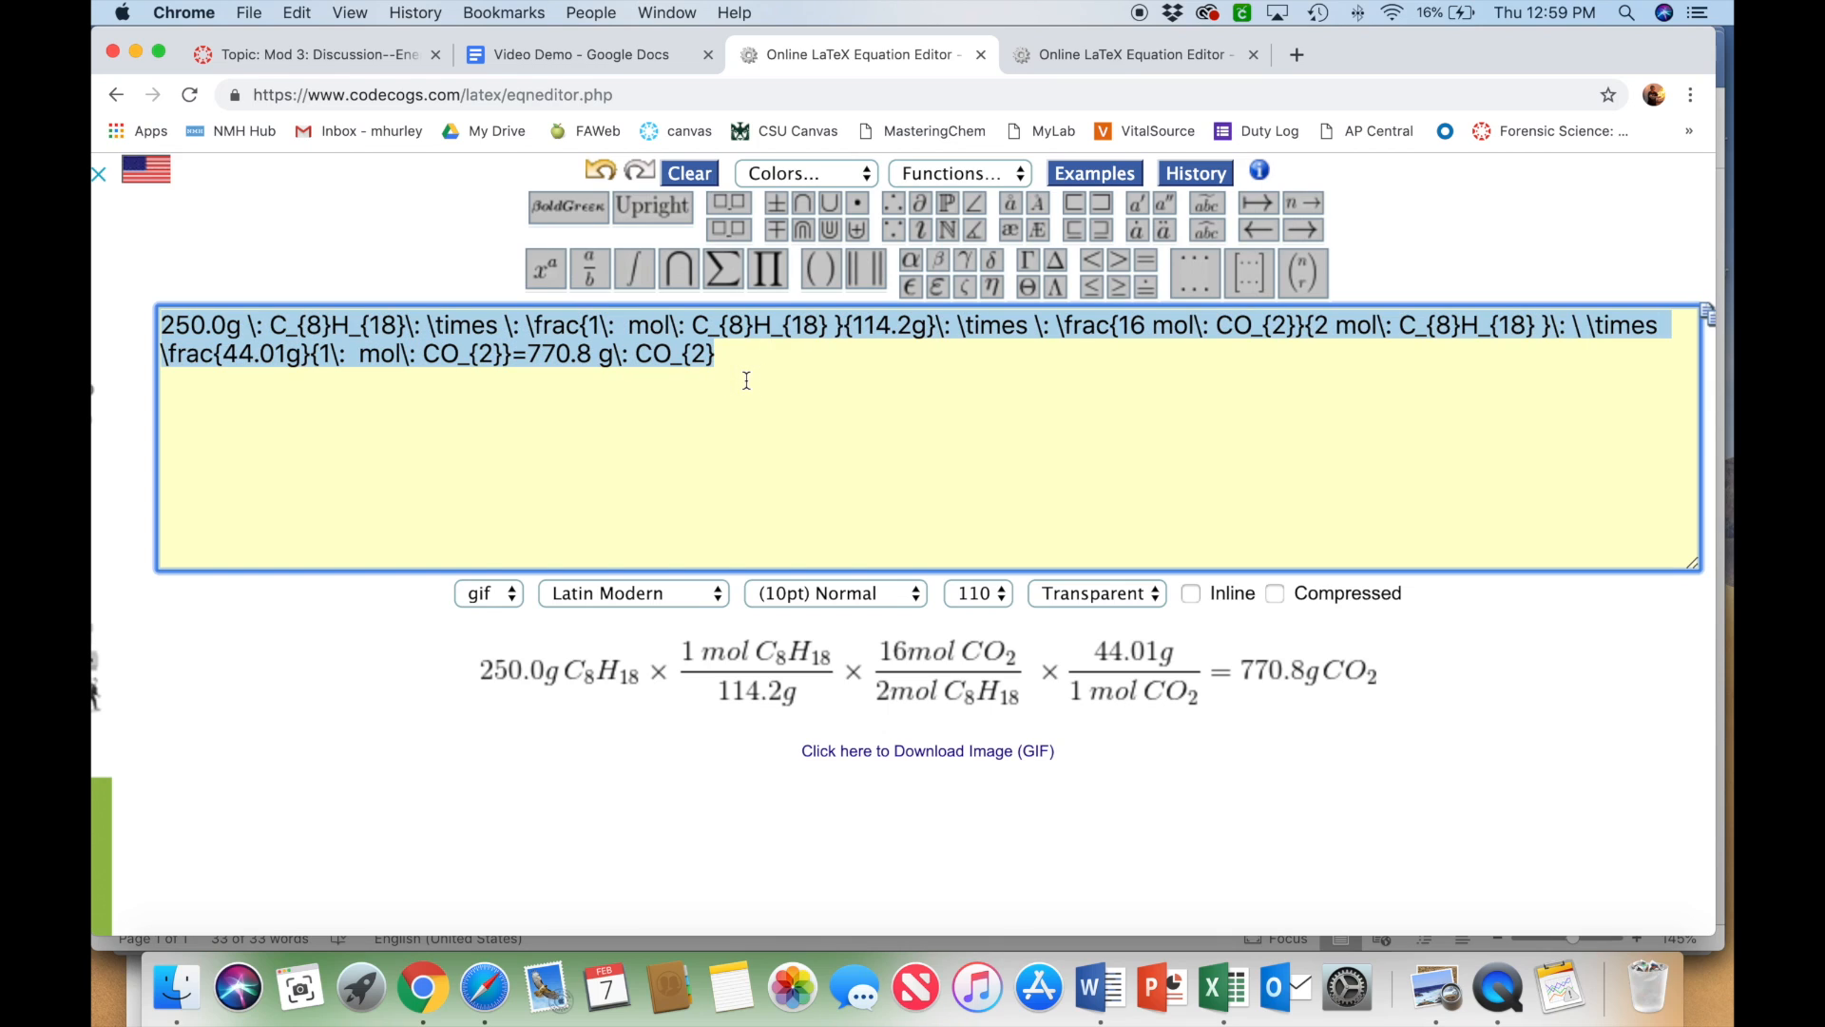
pyautogui.press('super+c')
pyautogui.click(325, 57)
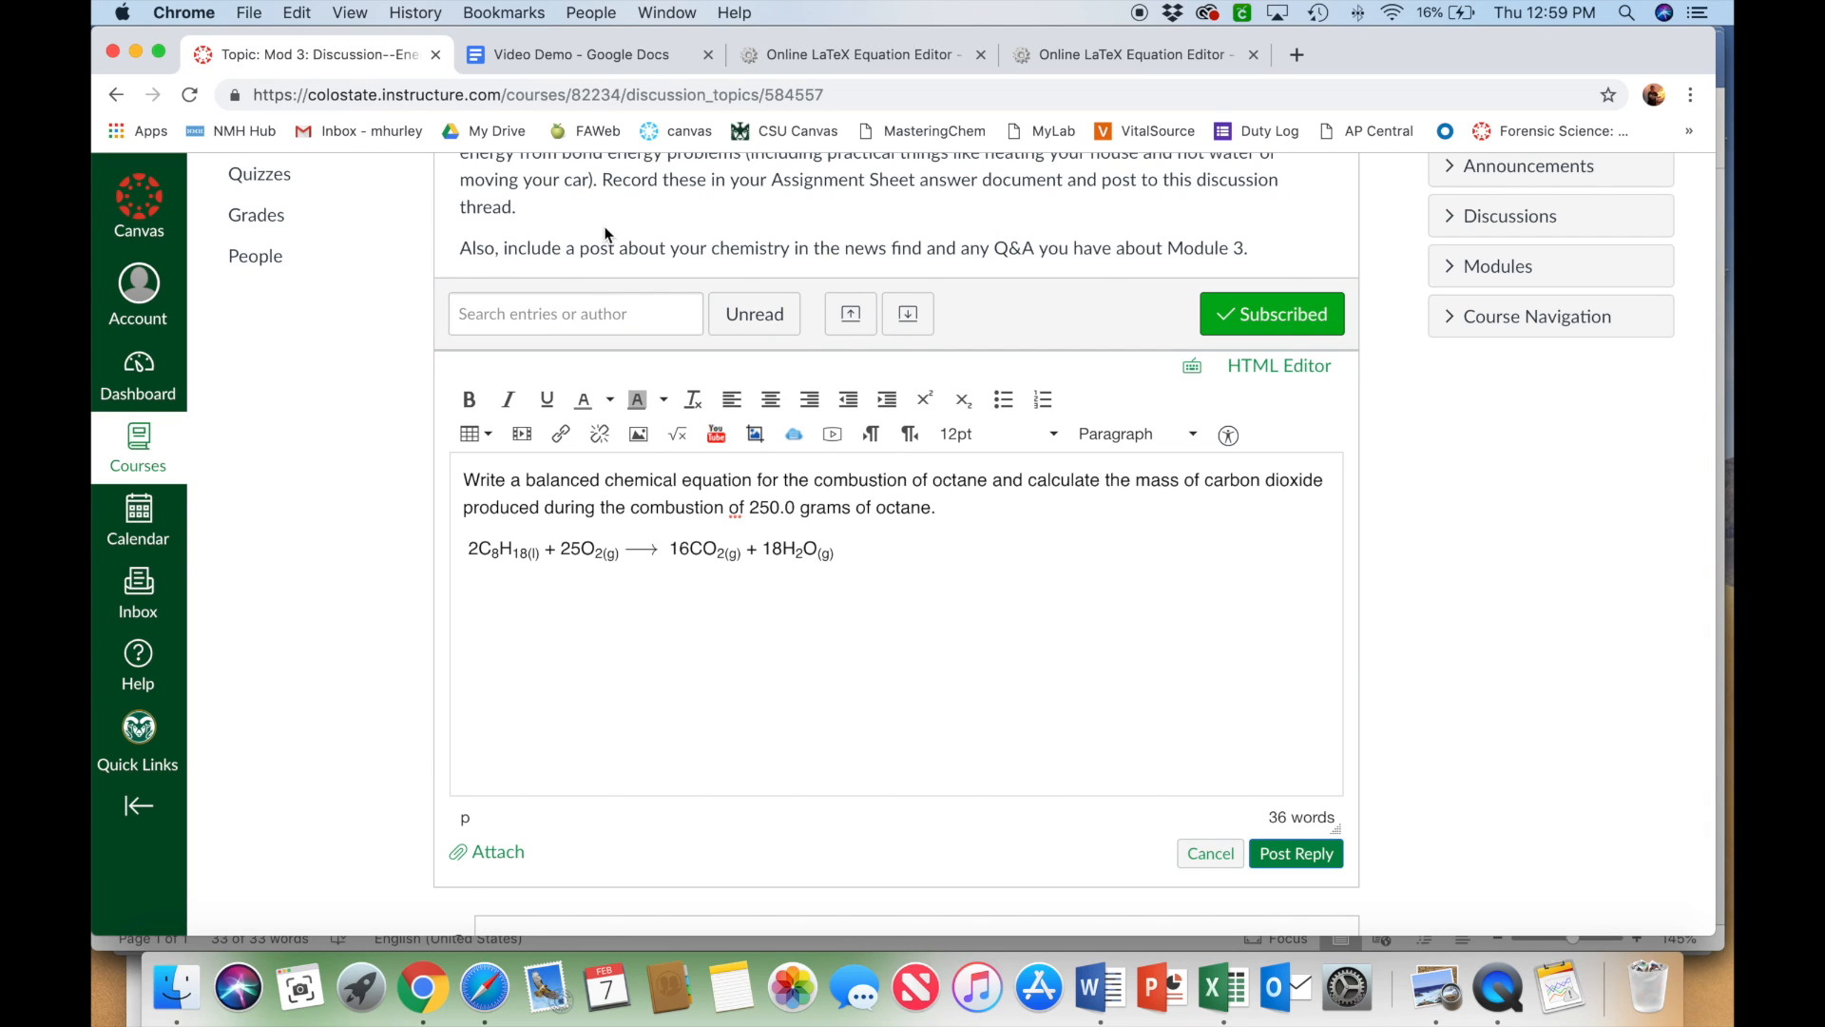
pyautogui.click(477, 605)
pyautogui.click(681, 436)
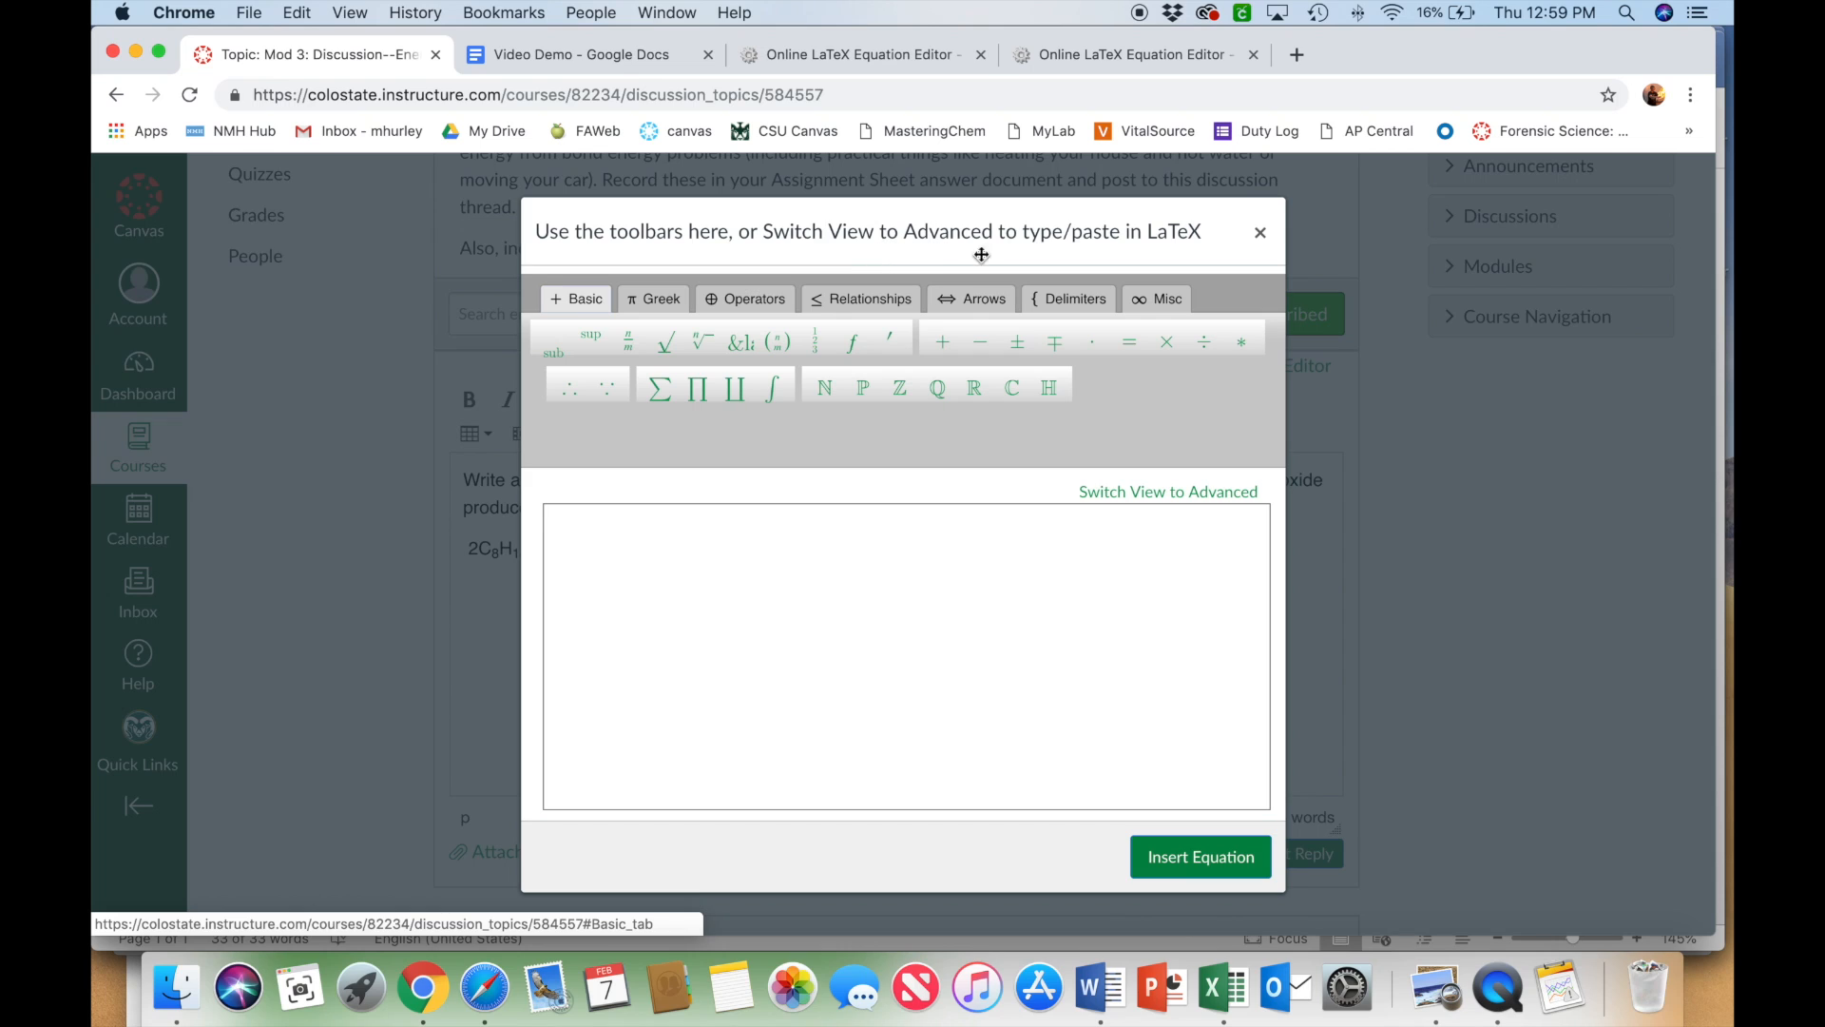
pyautogui.click(1152, 493)
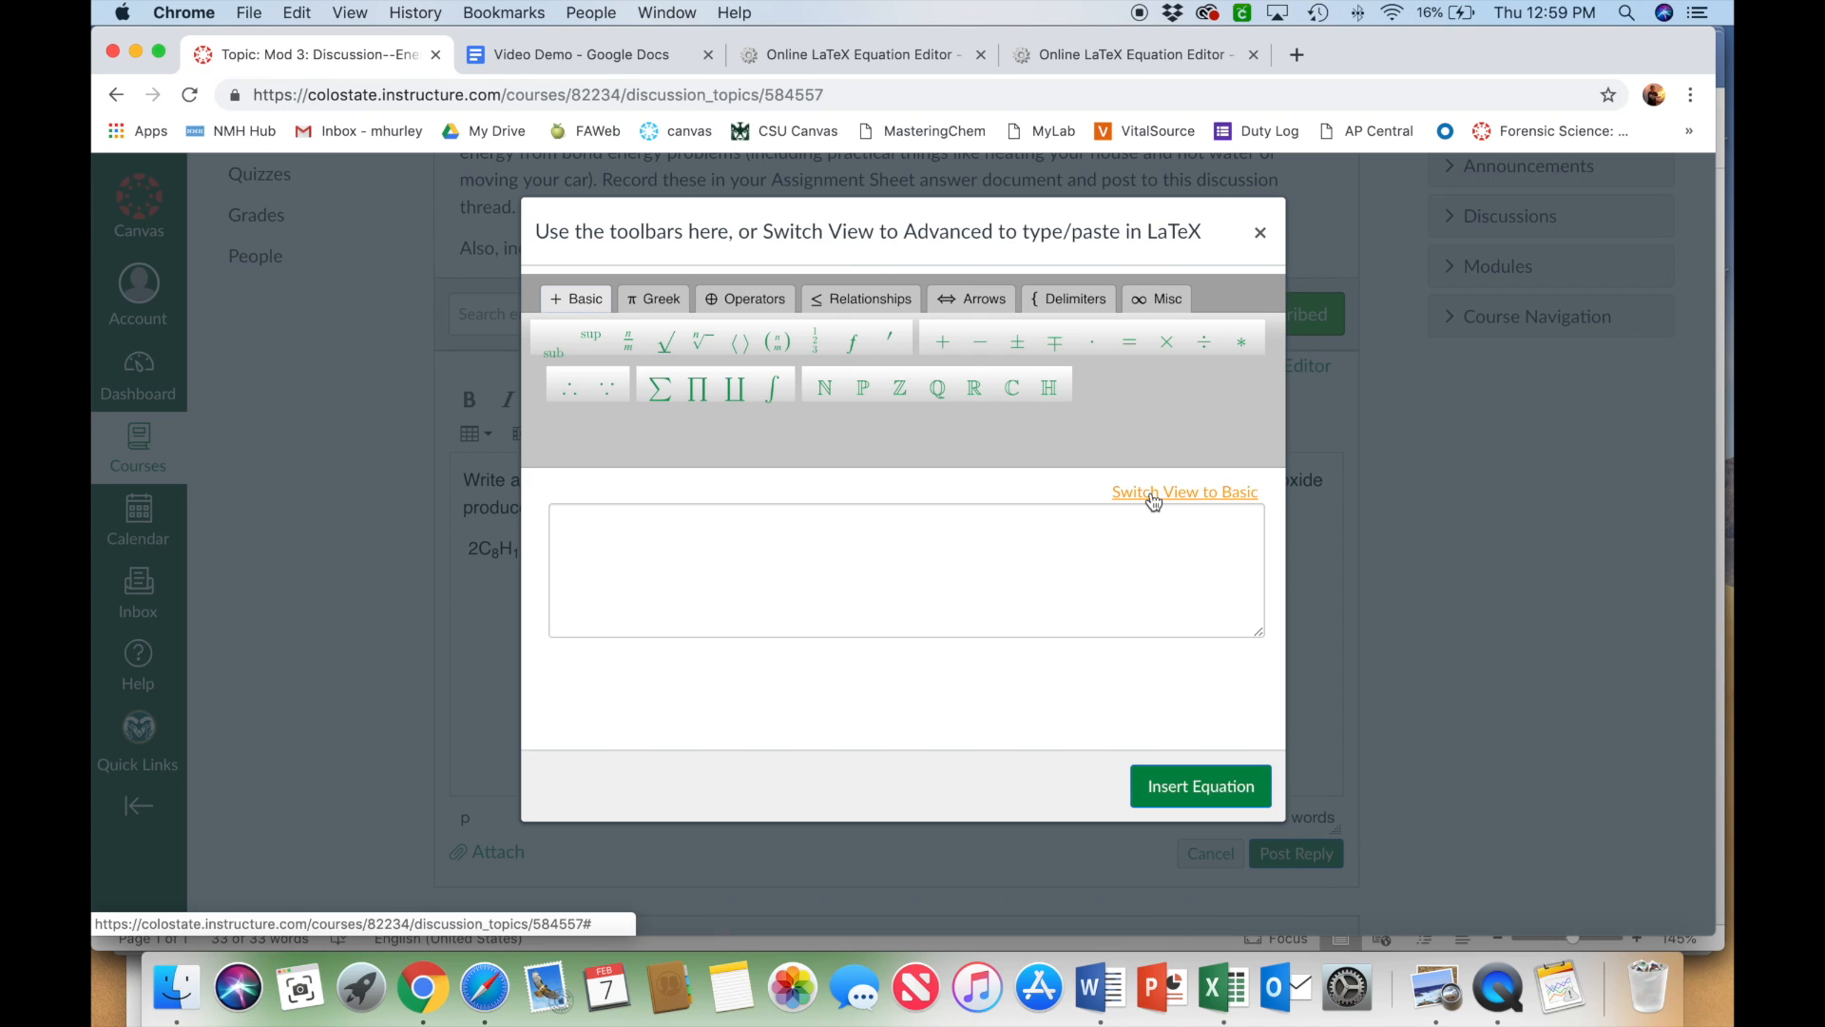
pyautogui.click(693, 541)
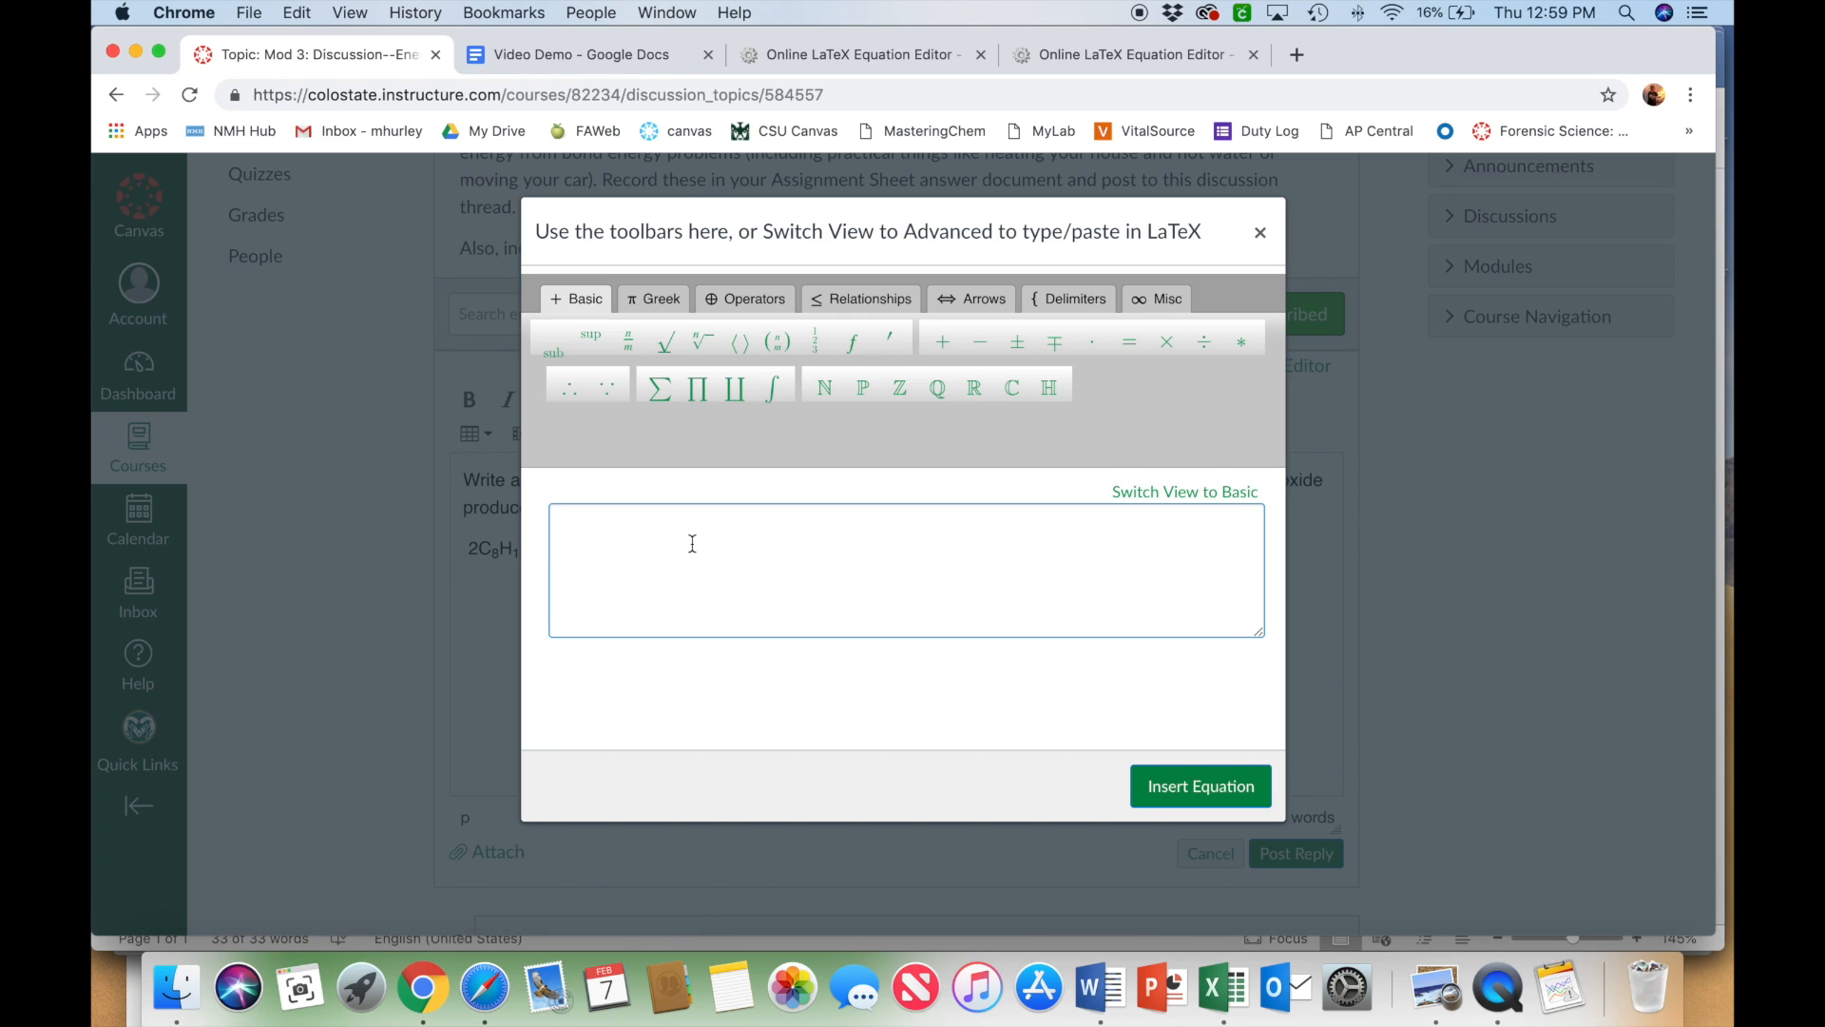
pyautogui.press('super+v')
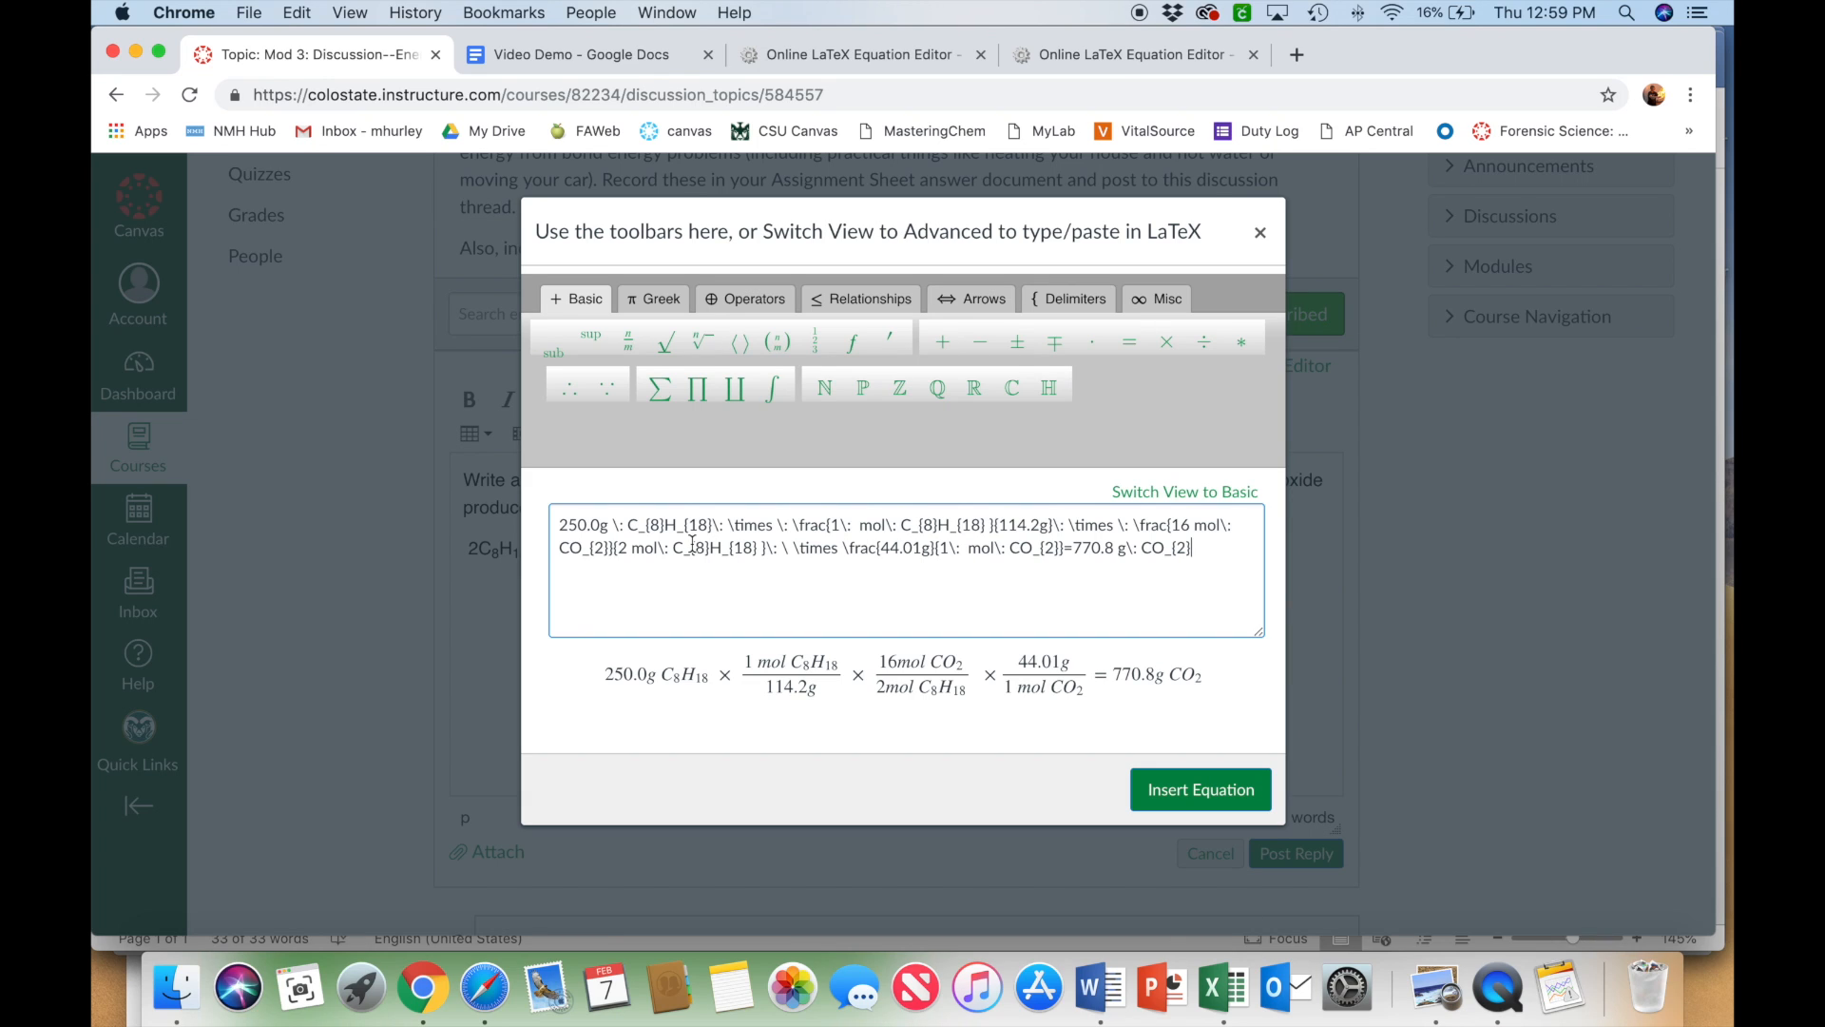
pyautogui.click(1182, 794)
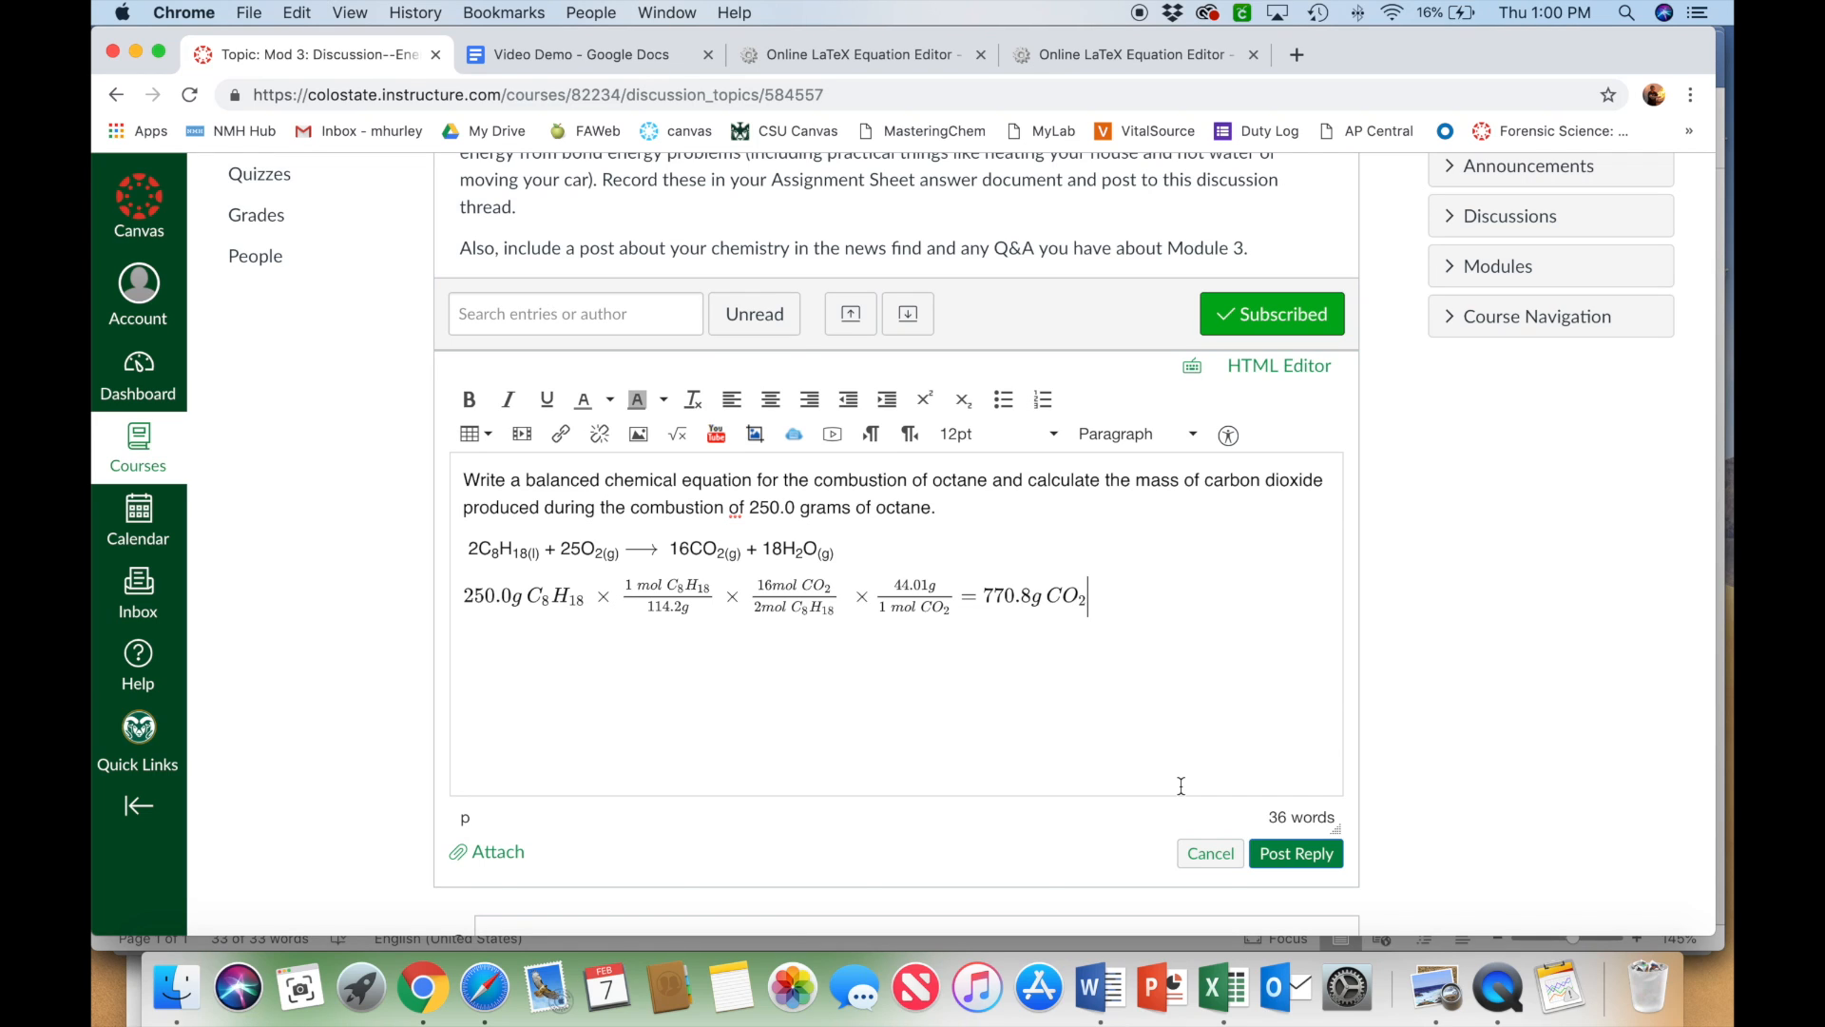
# - Return to the CodeCogs editor, download the equation as a GIF image and open the downloaded file
pyautogui.click(860, 57)
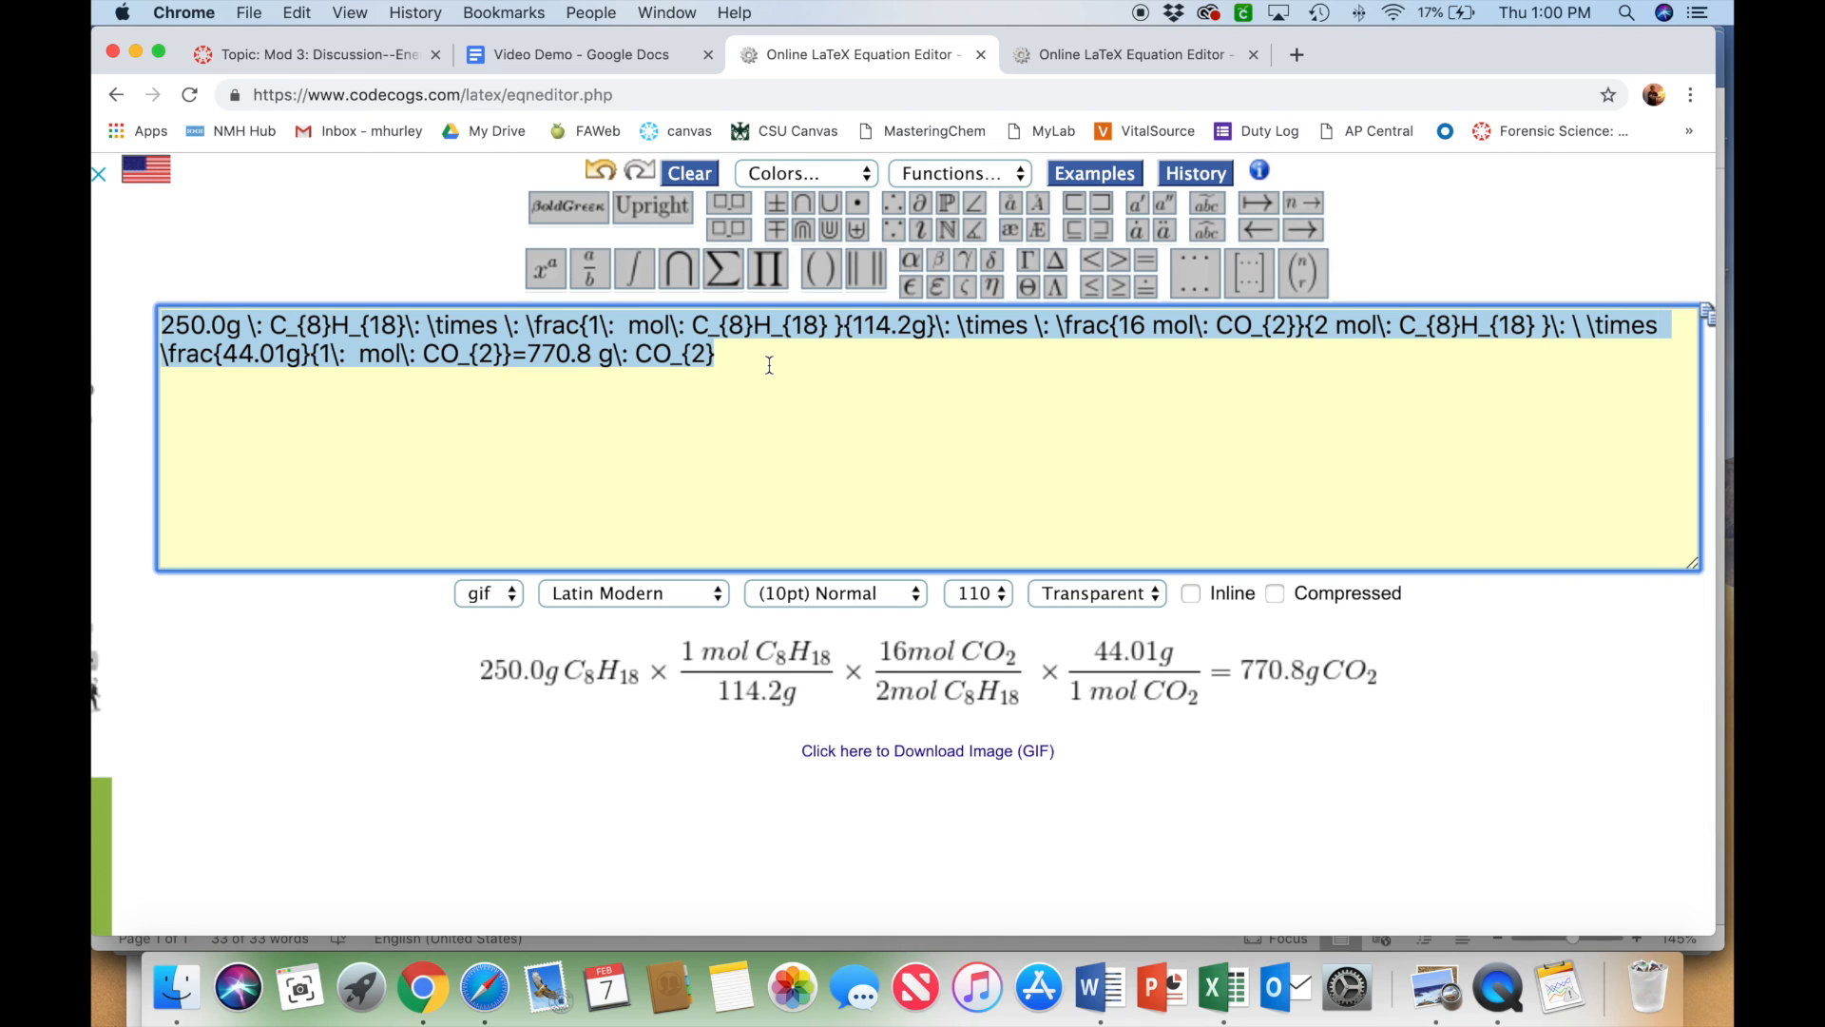
pyautogui.click(887, 753)
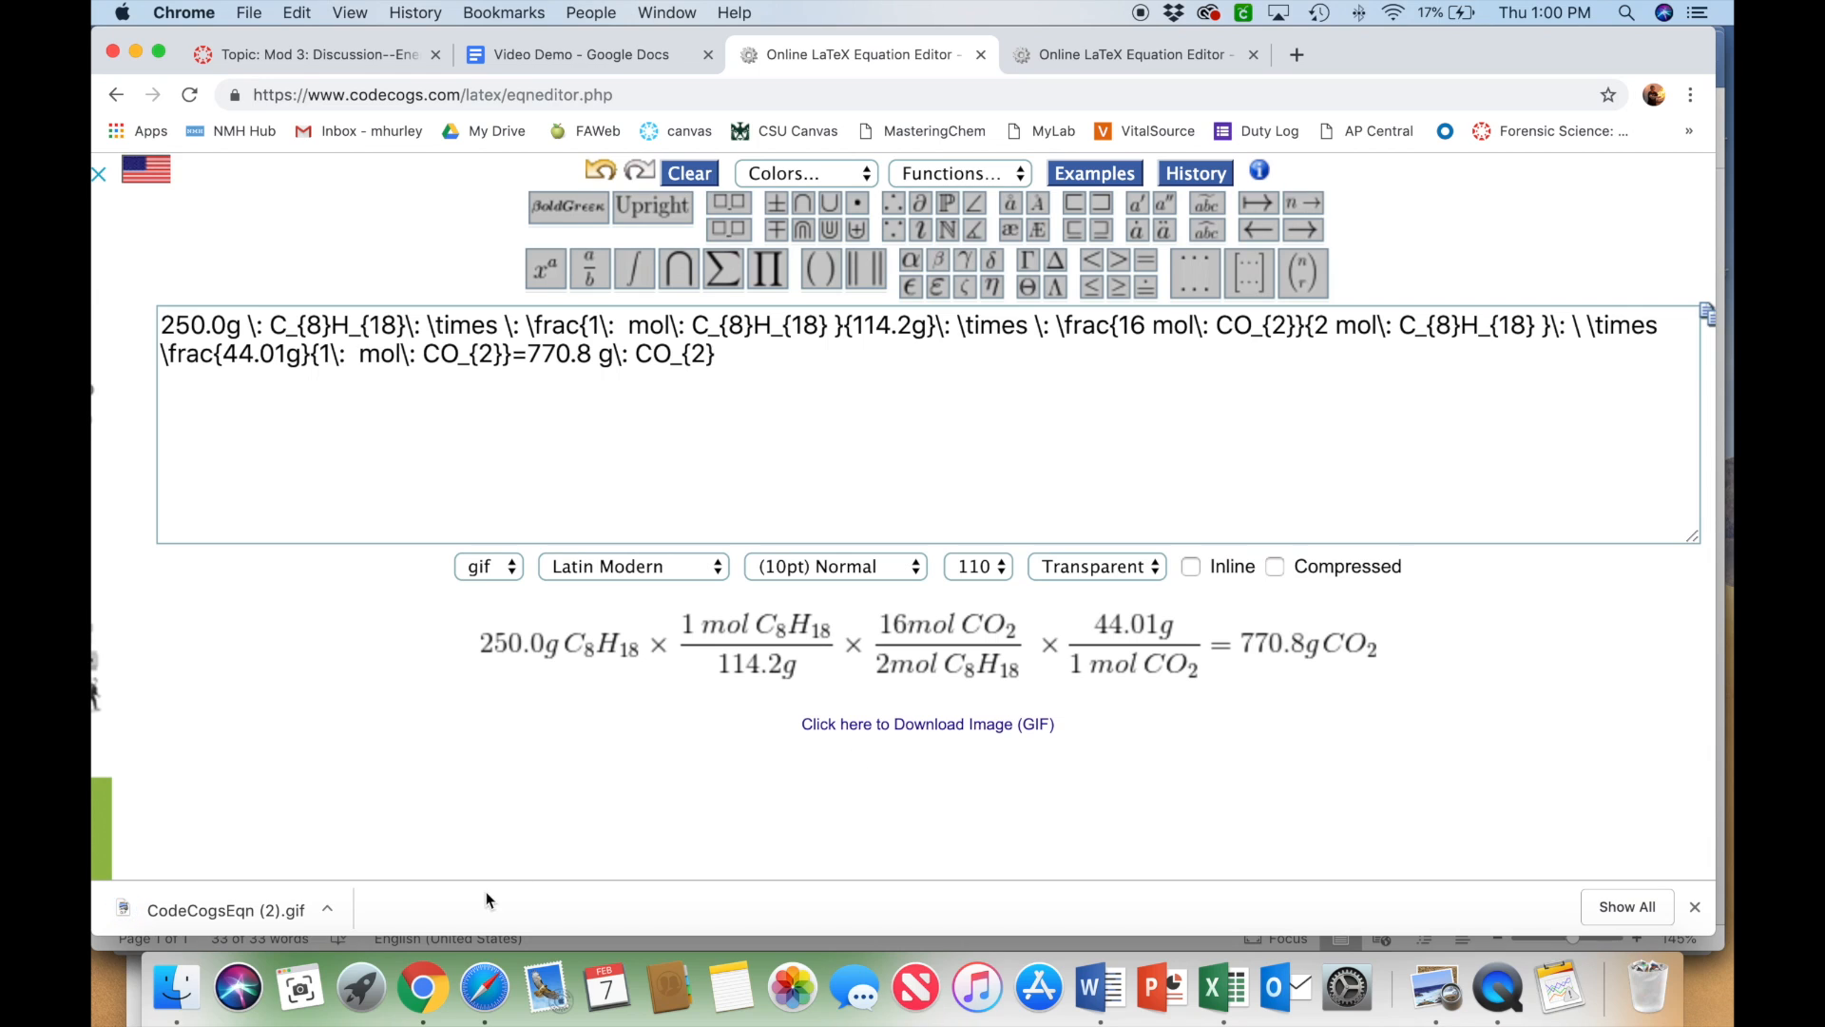
pyautogui.click(209, 908)
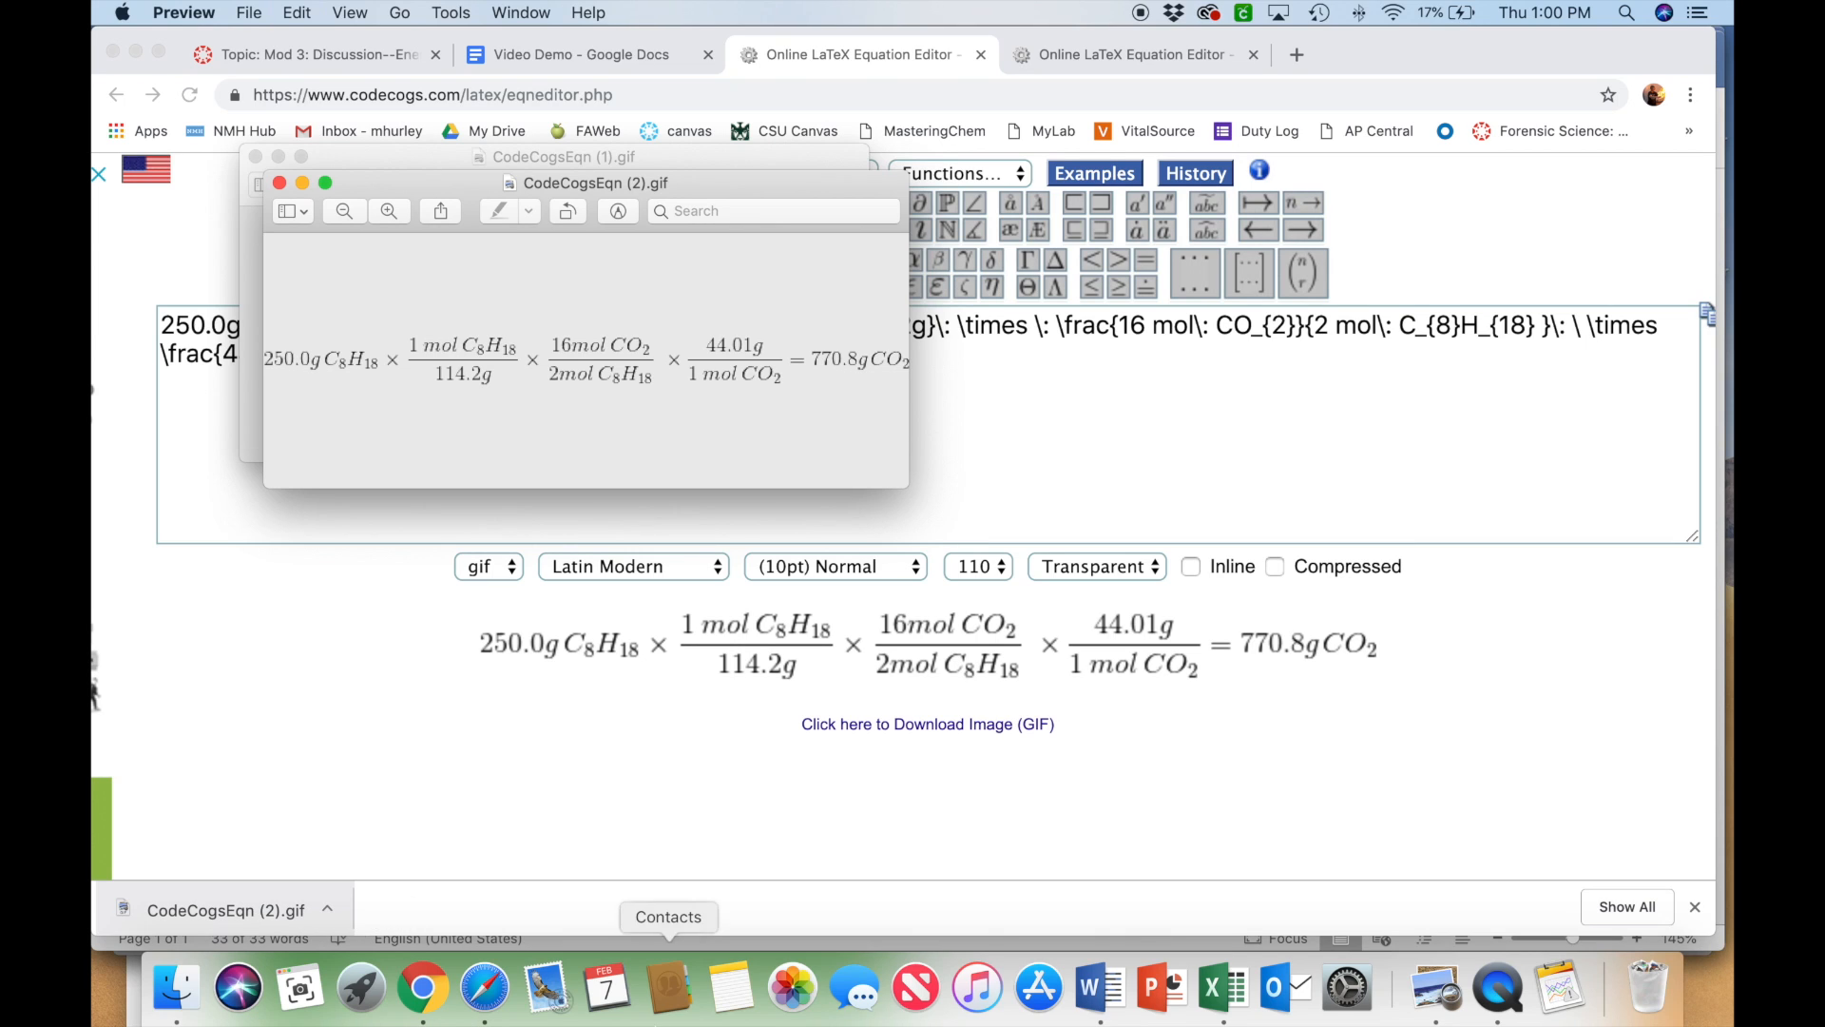
# - Switch to the Word document Video Demo 2 and paste the copied equation image below the balanced chemical equation
pyautogui.click(1100, 993)
pyautogui.click(922, 393)
pyautogui.press('super+v')
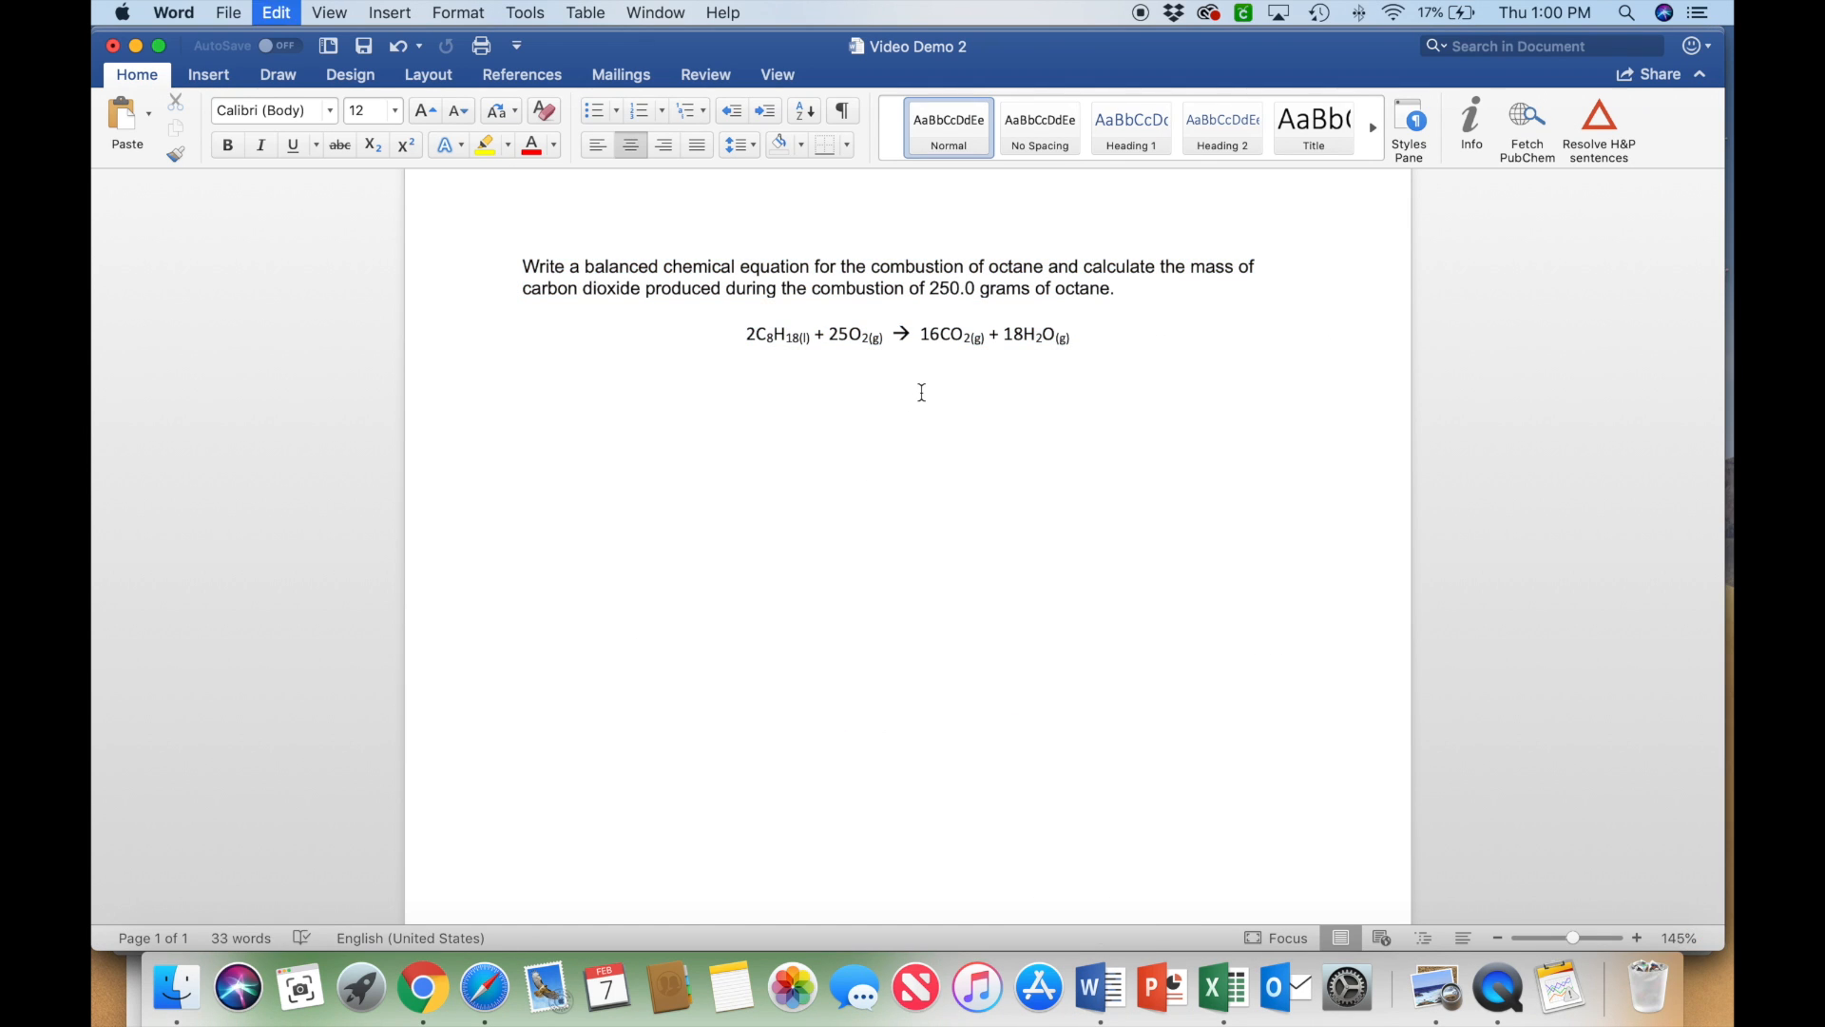
pyautogui.click(921, 391)
pyautogui.moveTo(1146, 408)
pyautogui.mouseDown()
pyautogui.moveTo(1171, 415)
pyautogui.moveTo(1160, 424)
pyautogui.mouseUp()
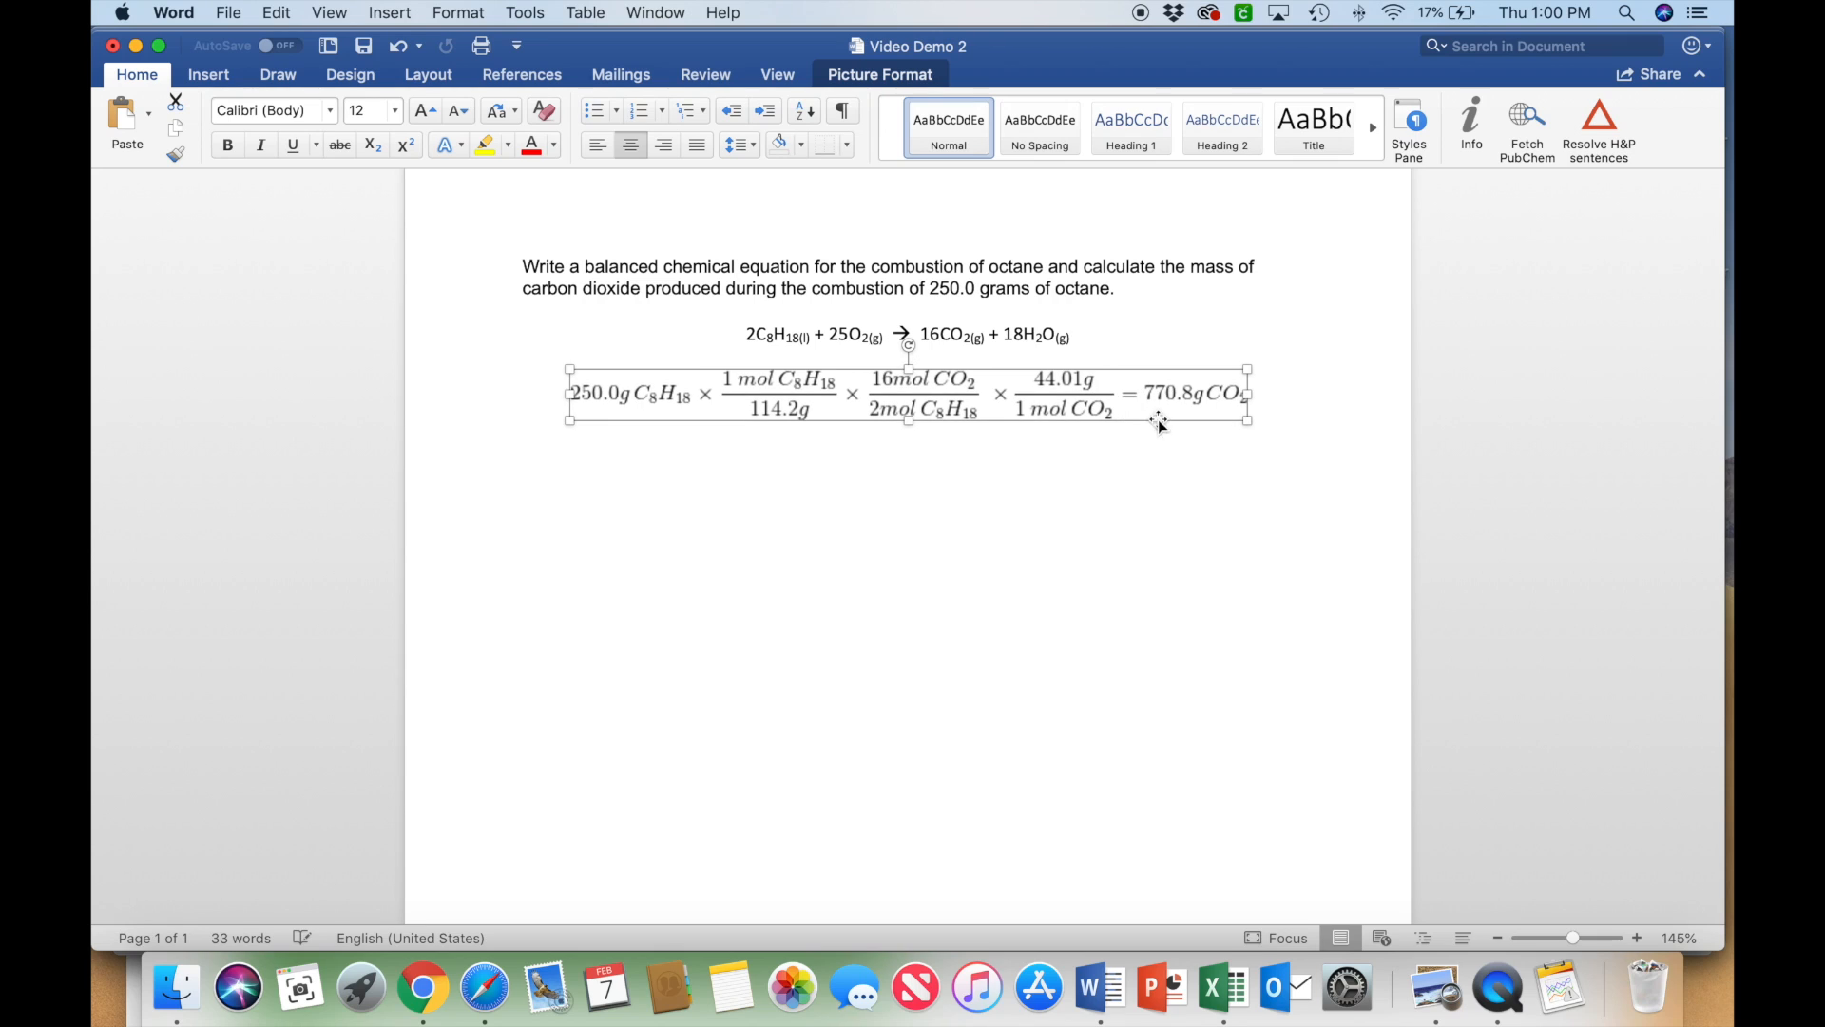
pyautogui.click(1065, 477)
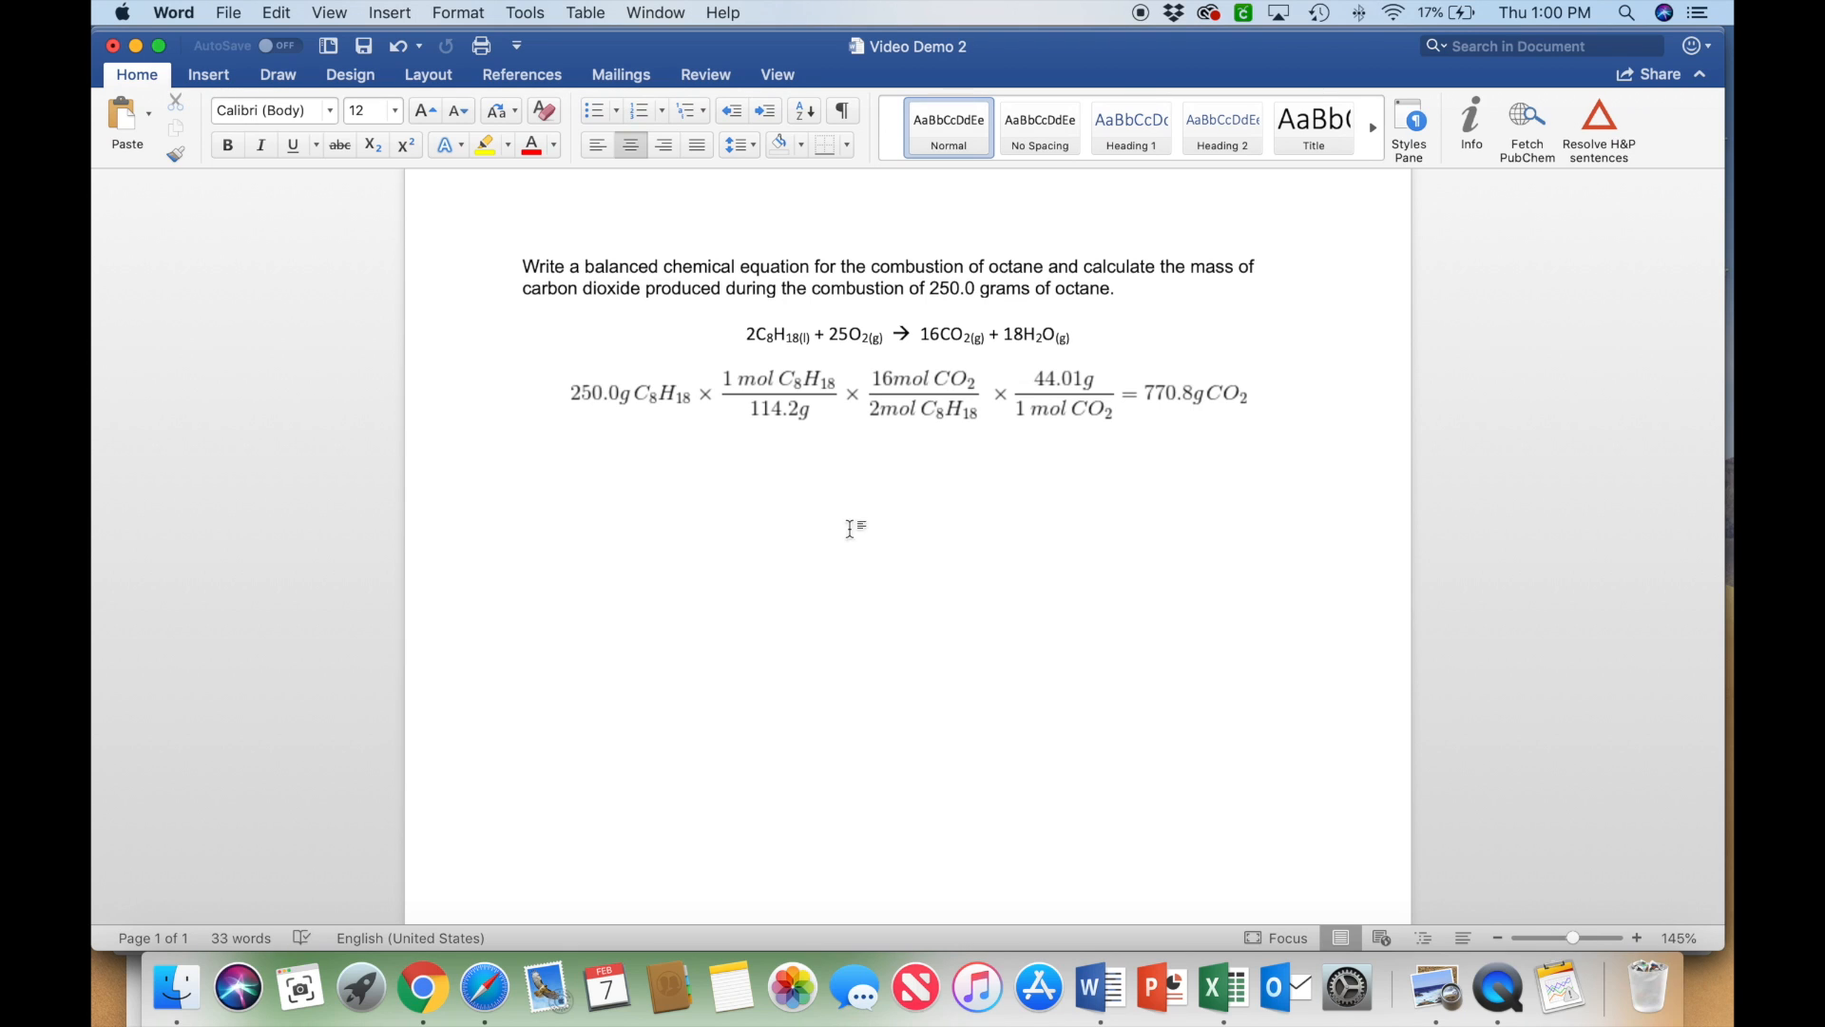
# - Switch to the Video Demo document in Google Docs and paste the equation image below the problem text
pyautogui.click(430, 1001)
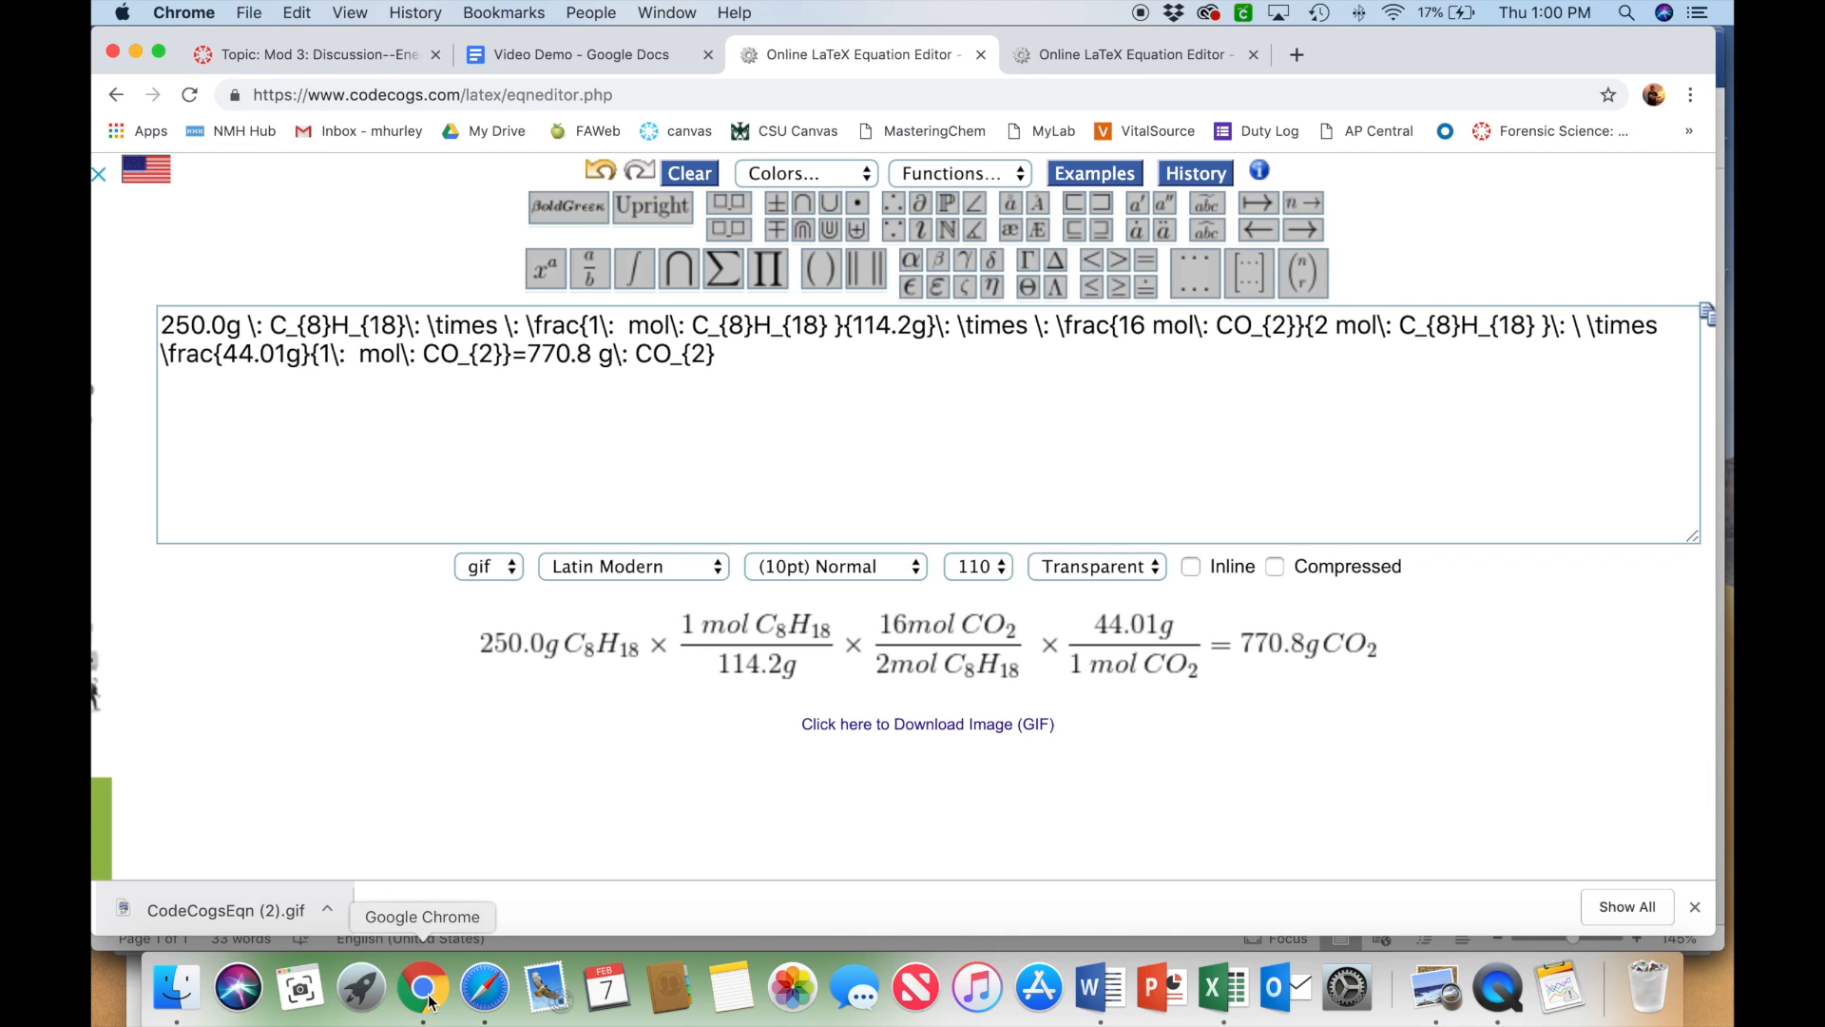
pyautogui.click(625, 55)
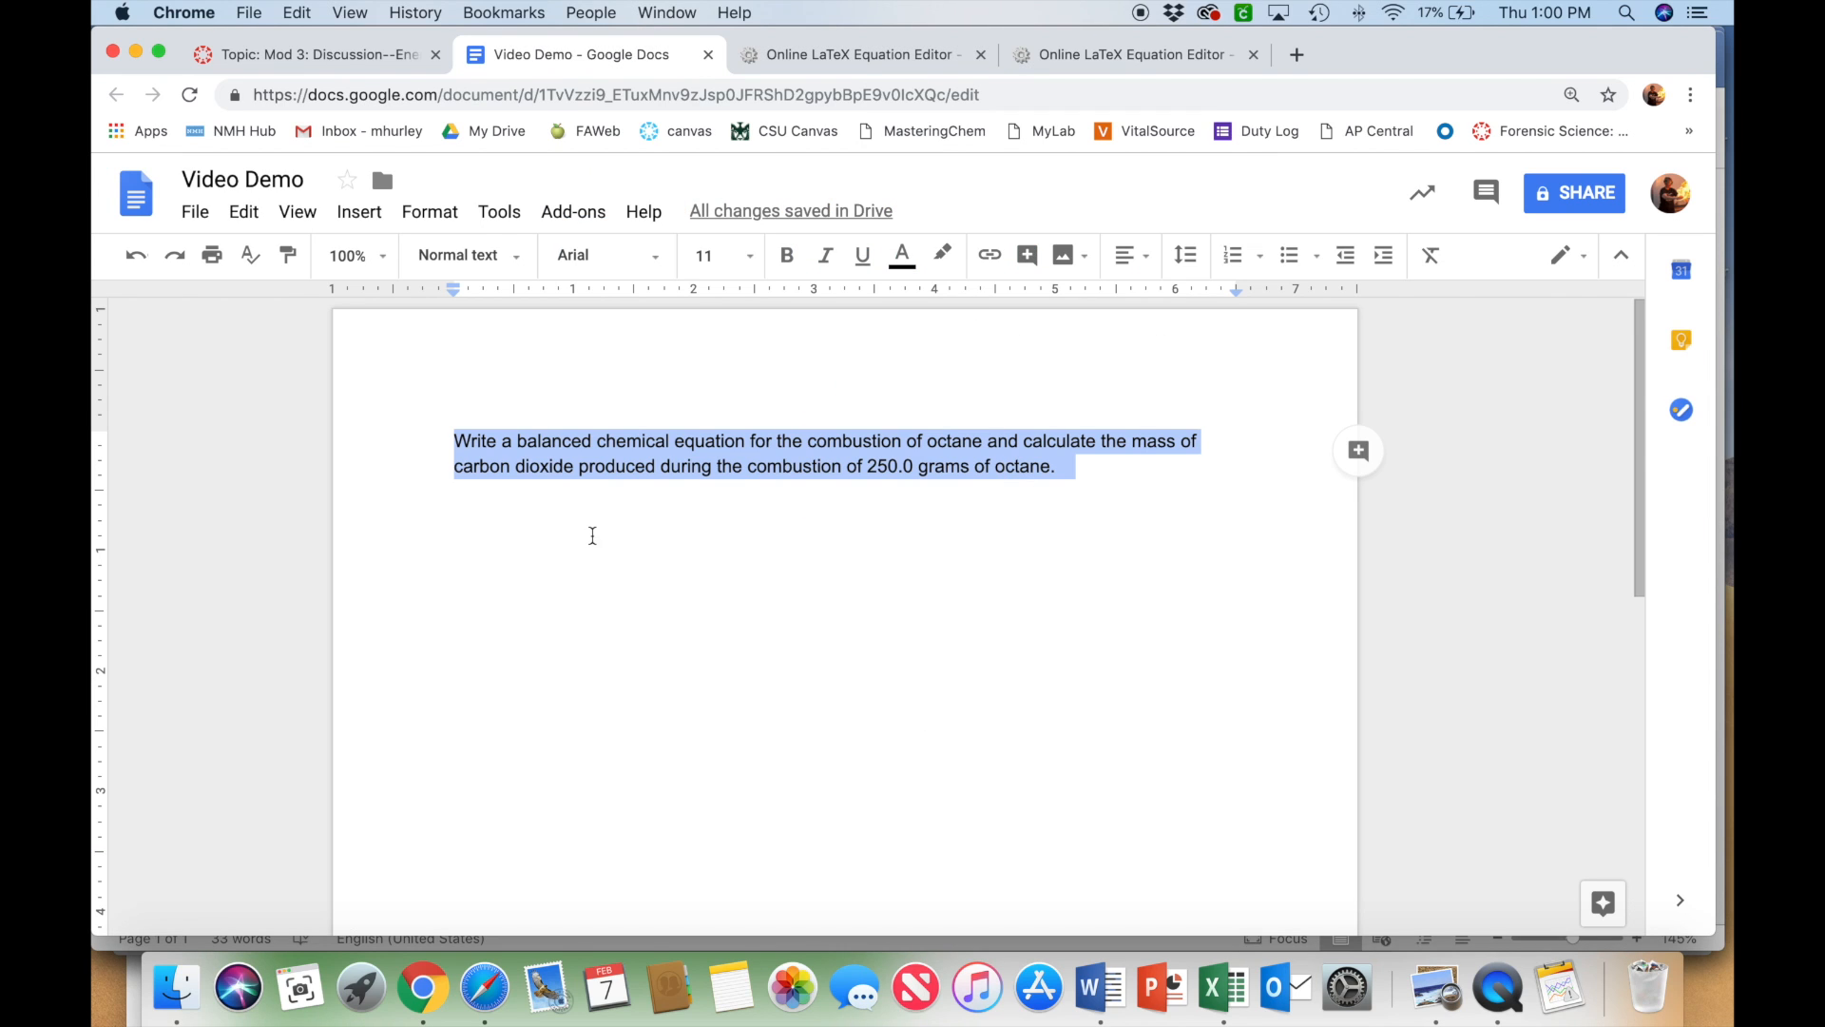
pyautogui.click(591, 535)
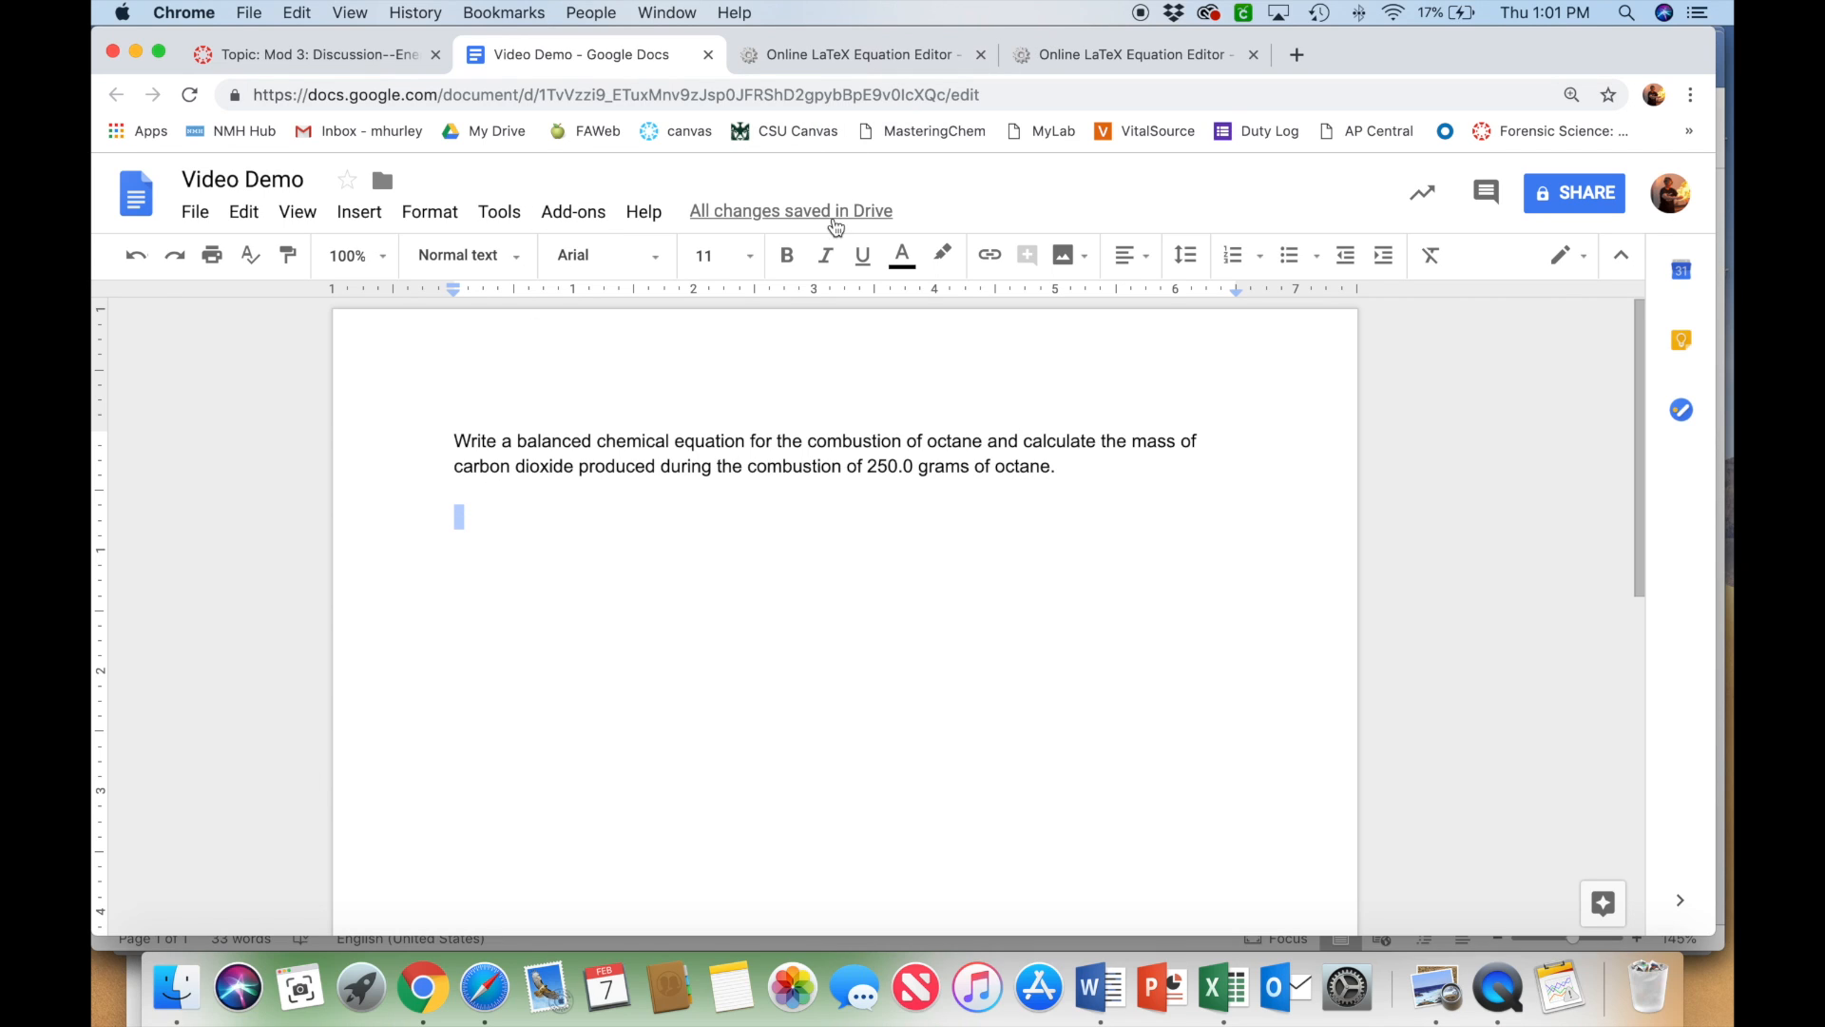
pyautogui.click(466, 522)
pyautogui.press('super+v')
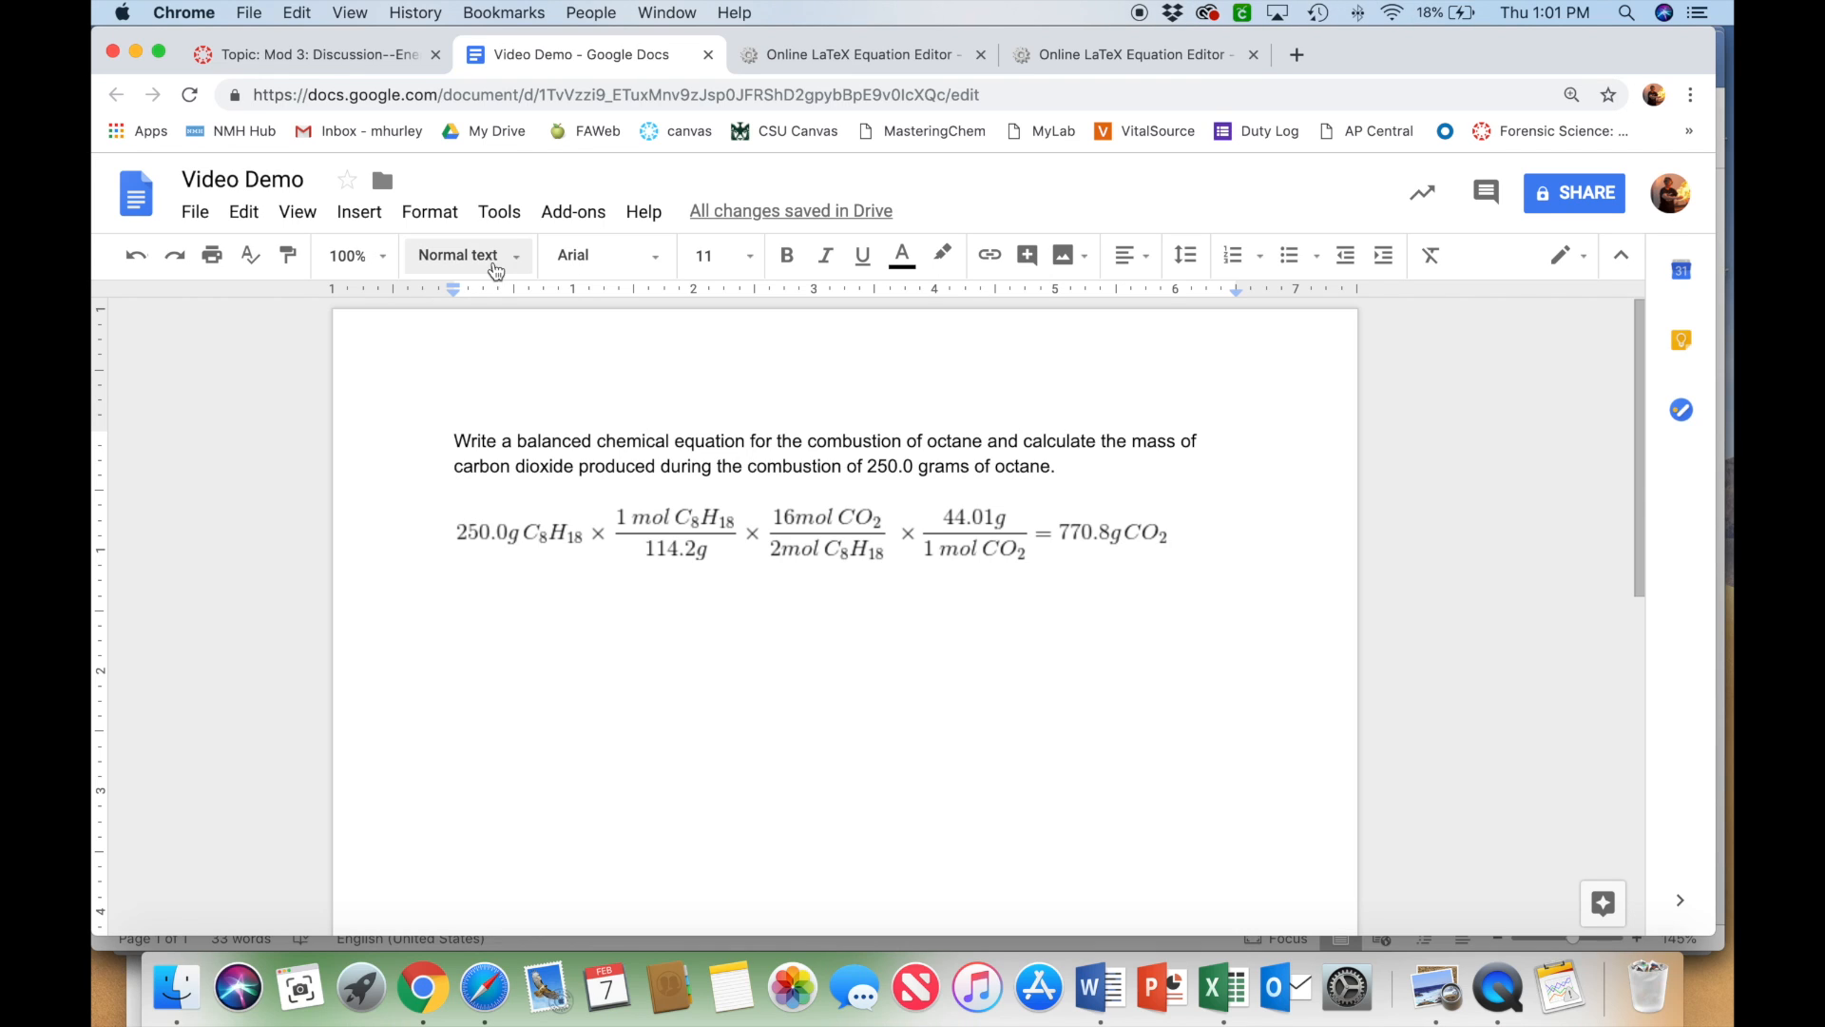
# - Start the Auto-LaTeX Equations add-on in the Google Docs document
pyautogui.click(574, 213)
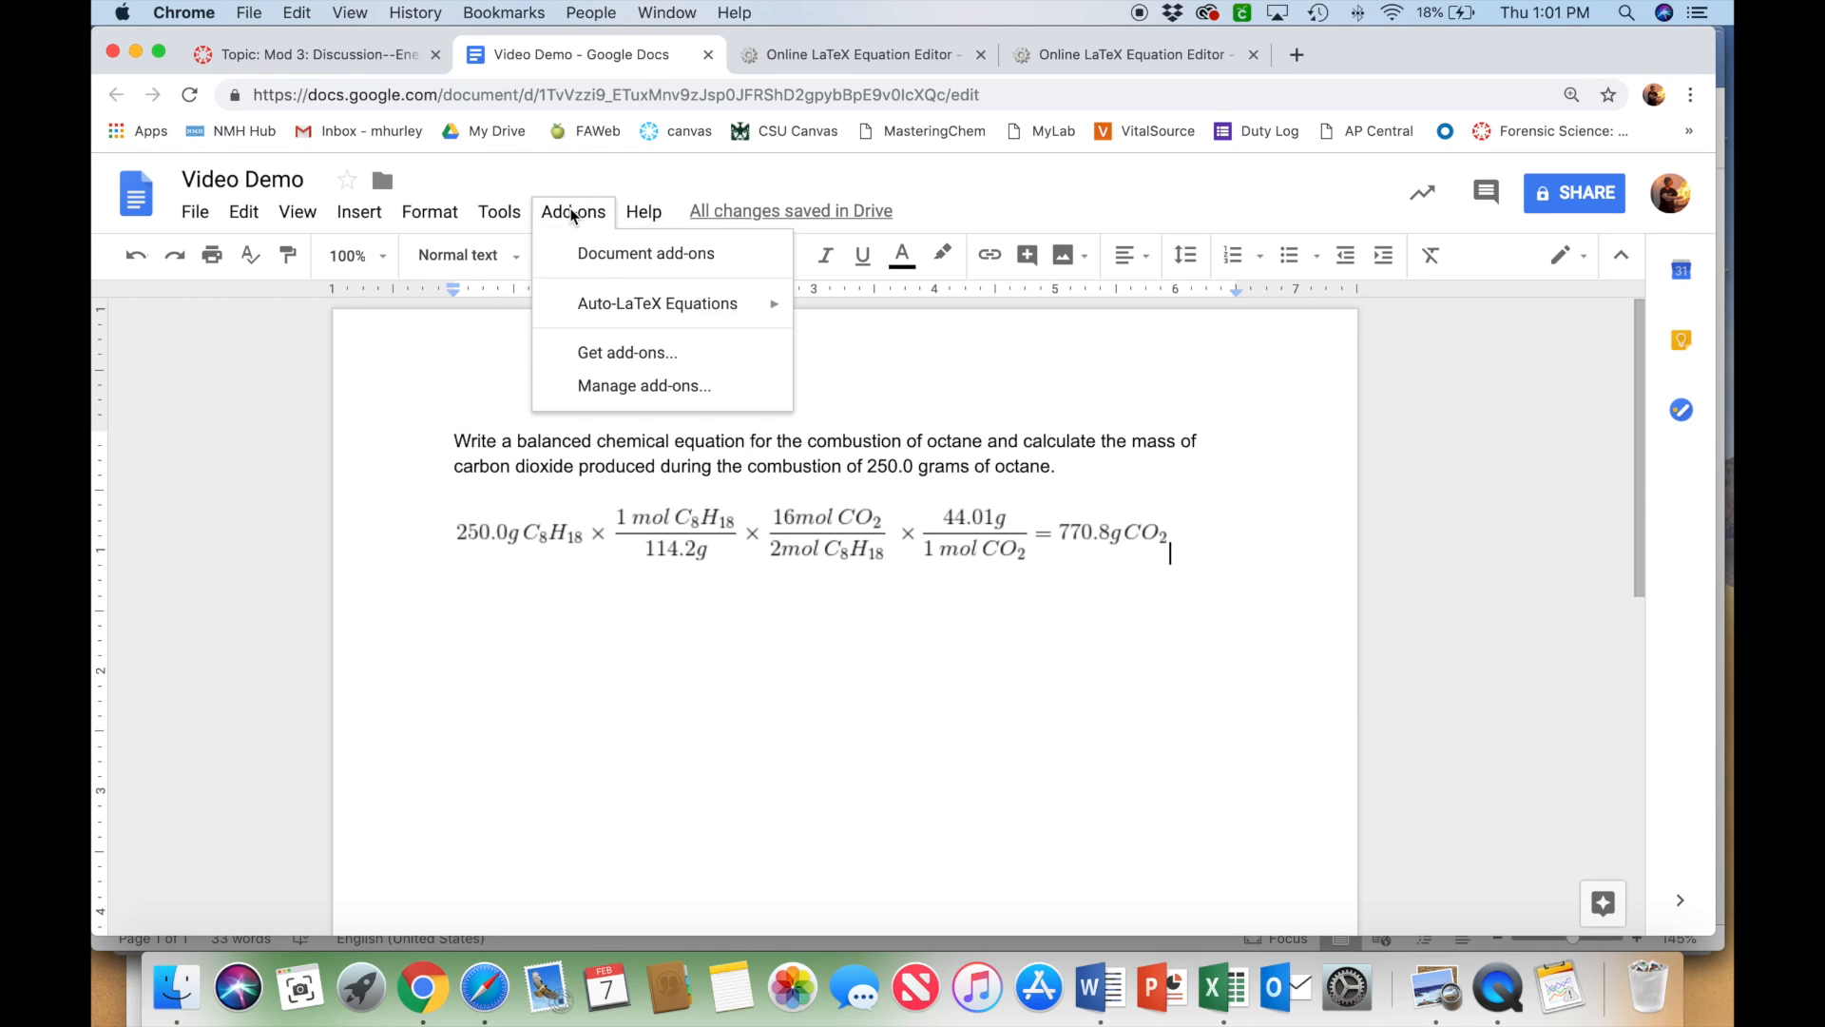
pyautogui.moveTo(616, 309)
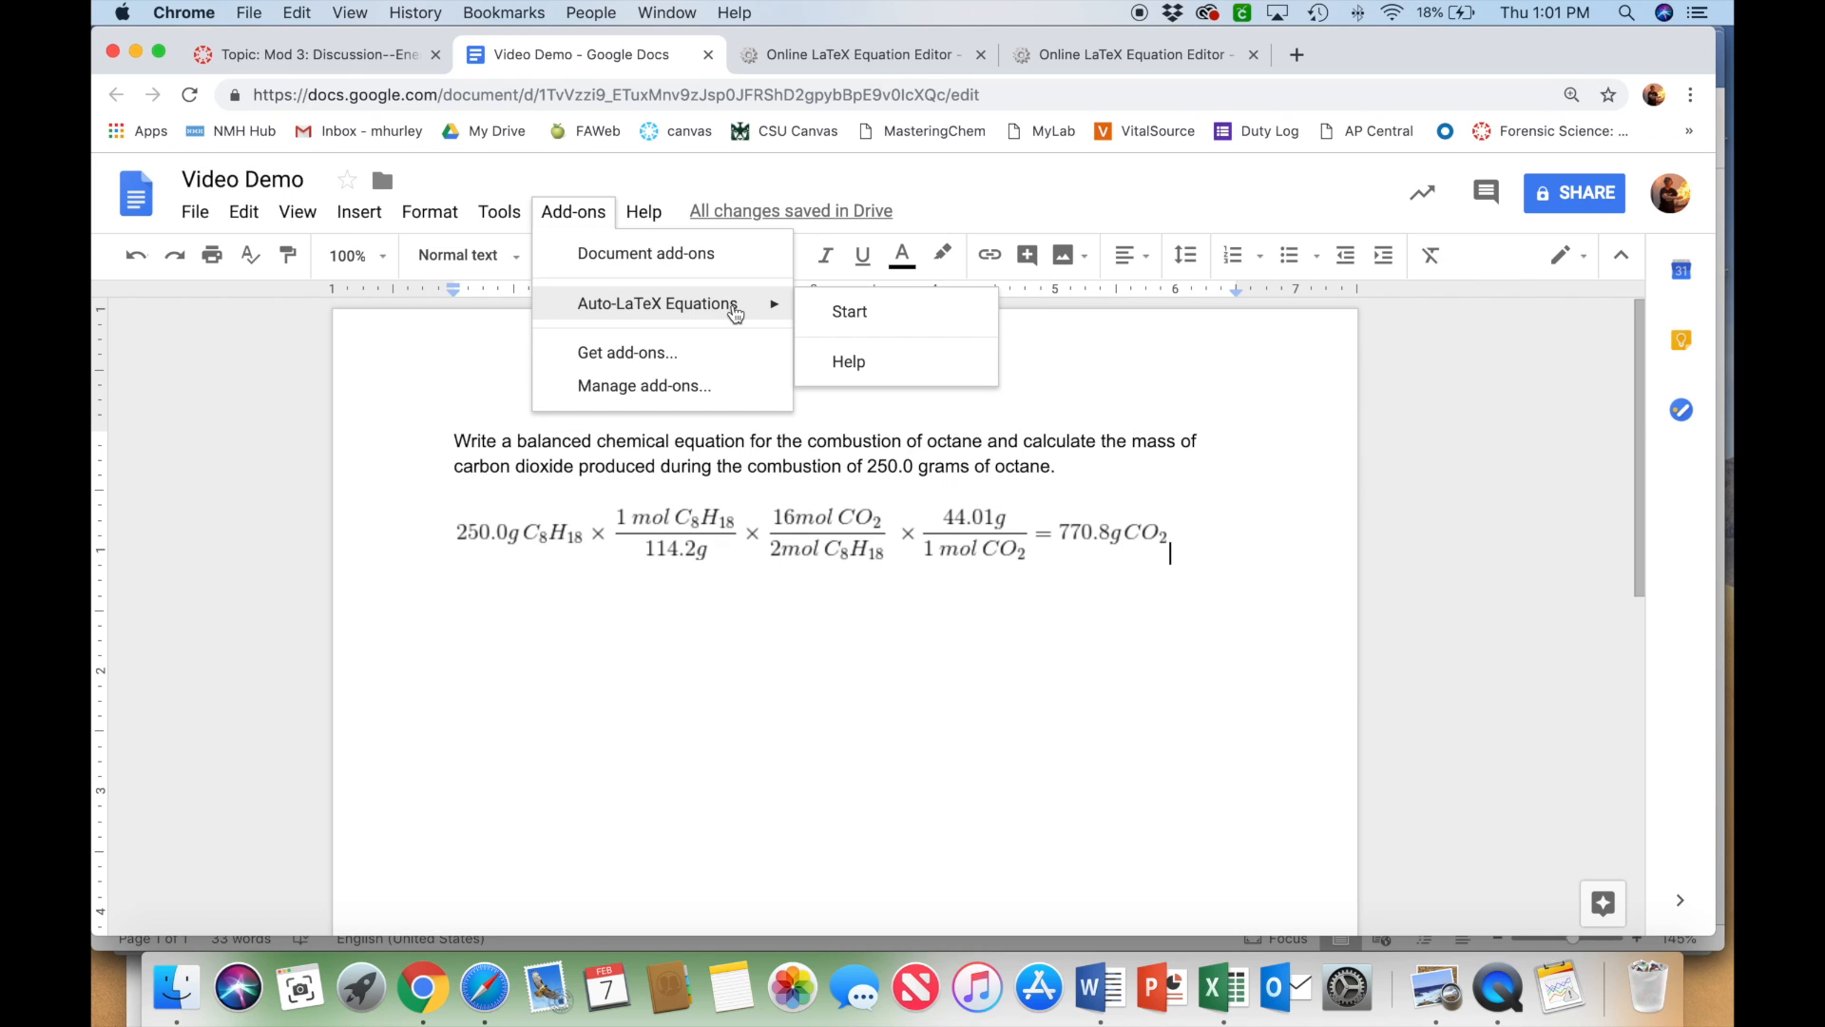
pyautogui.click(848, 314)
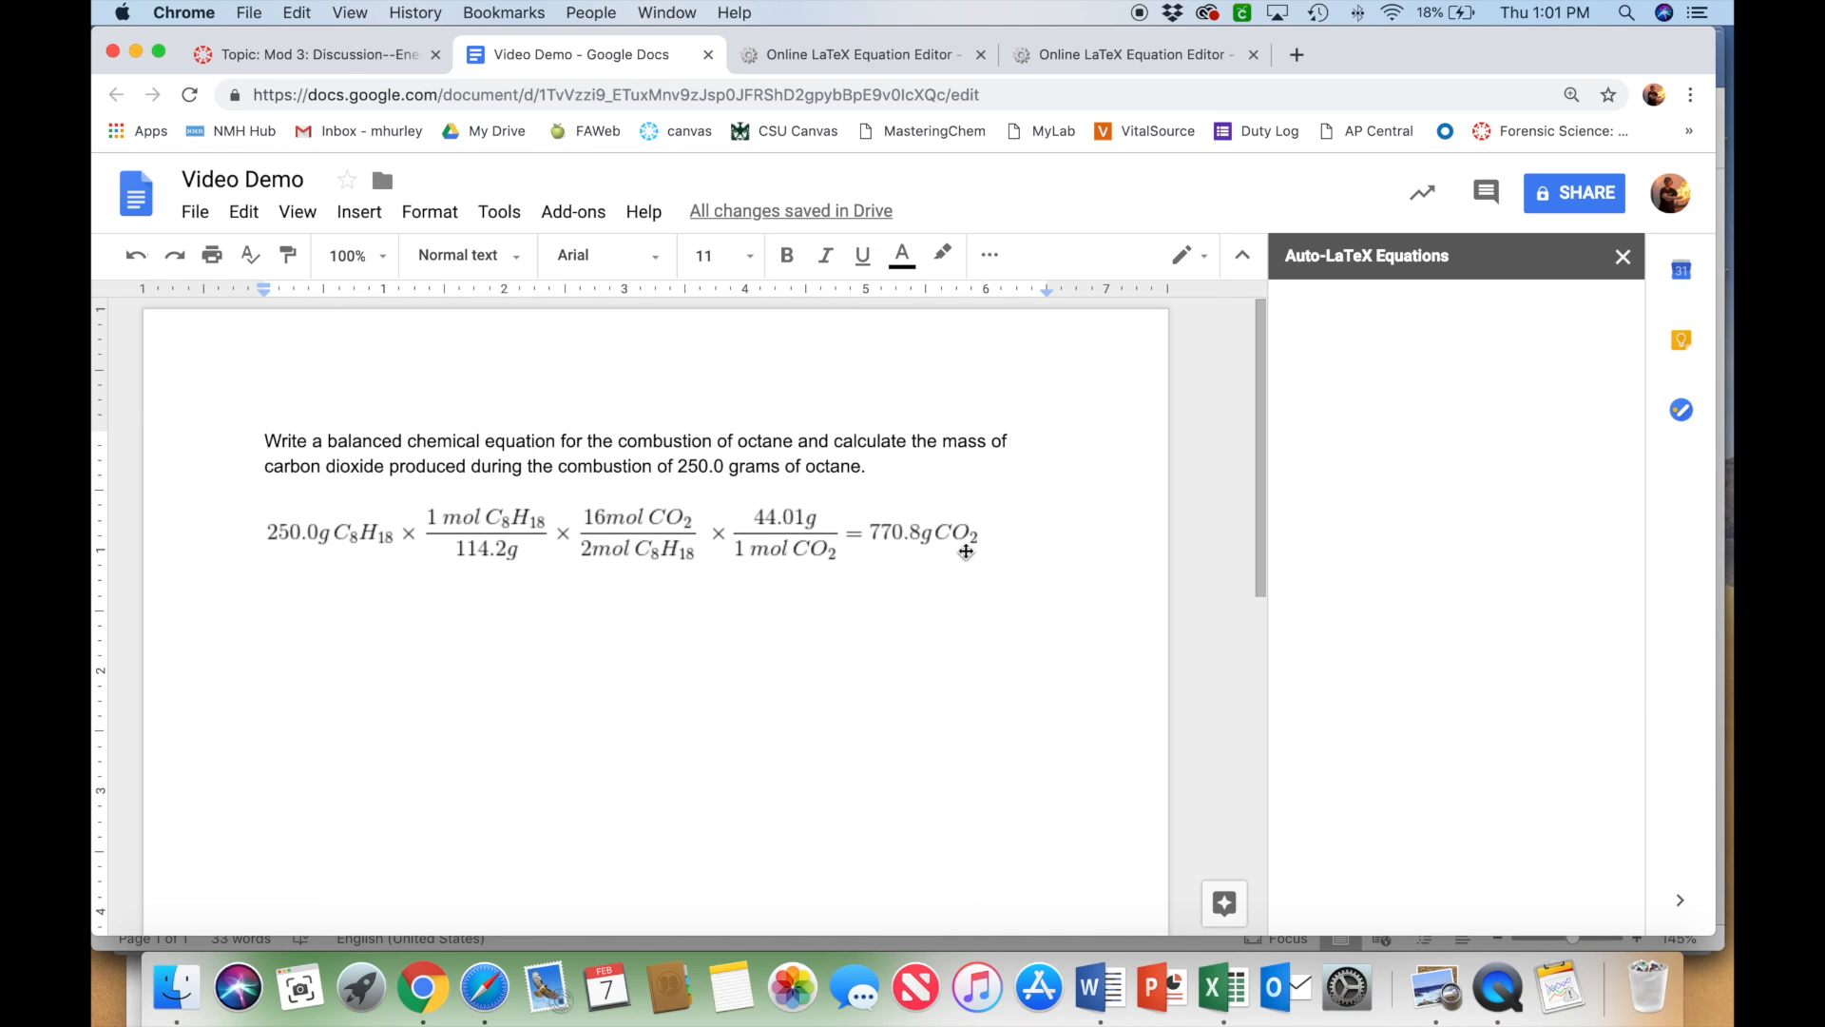
# - Add the CodeCogs LaTeX code between $$ markers, two lines below the equation image, and render it with Auto-LaTeX Equations
pyautogui.click(1004, 535)
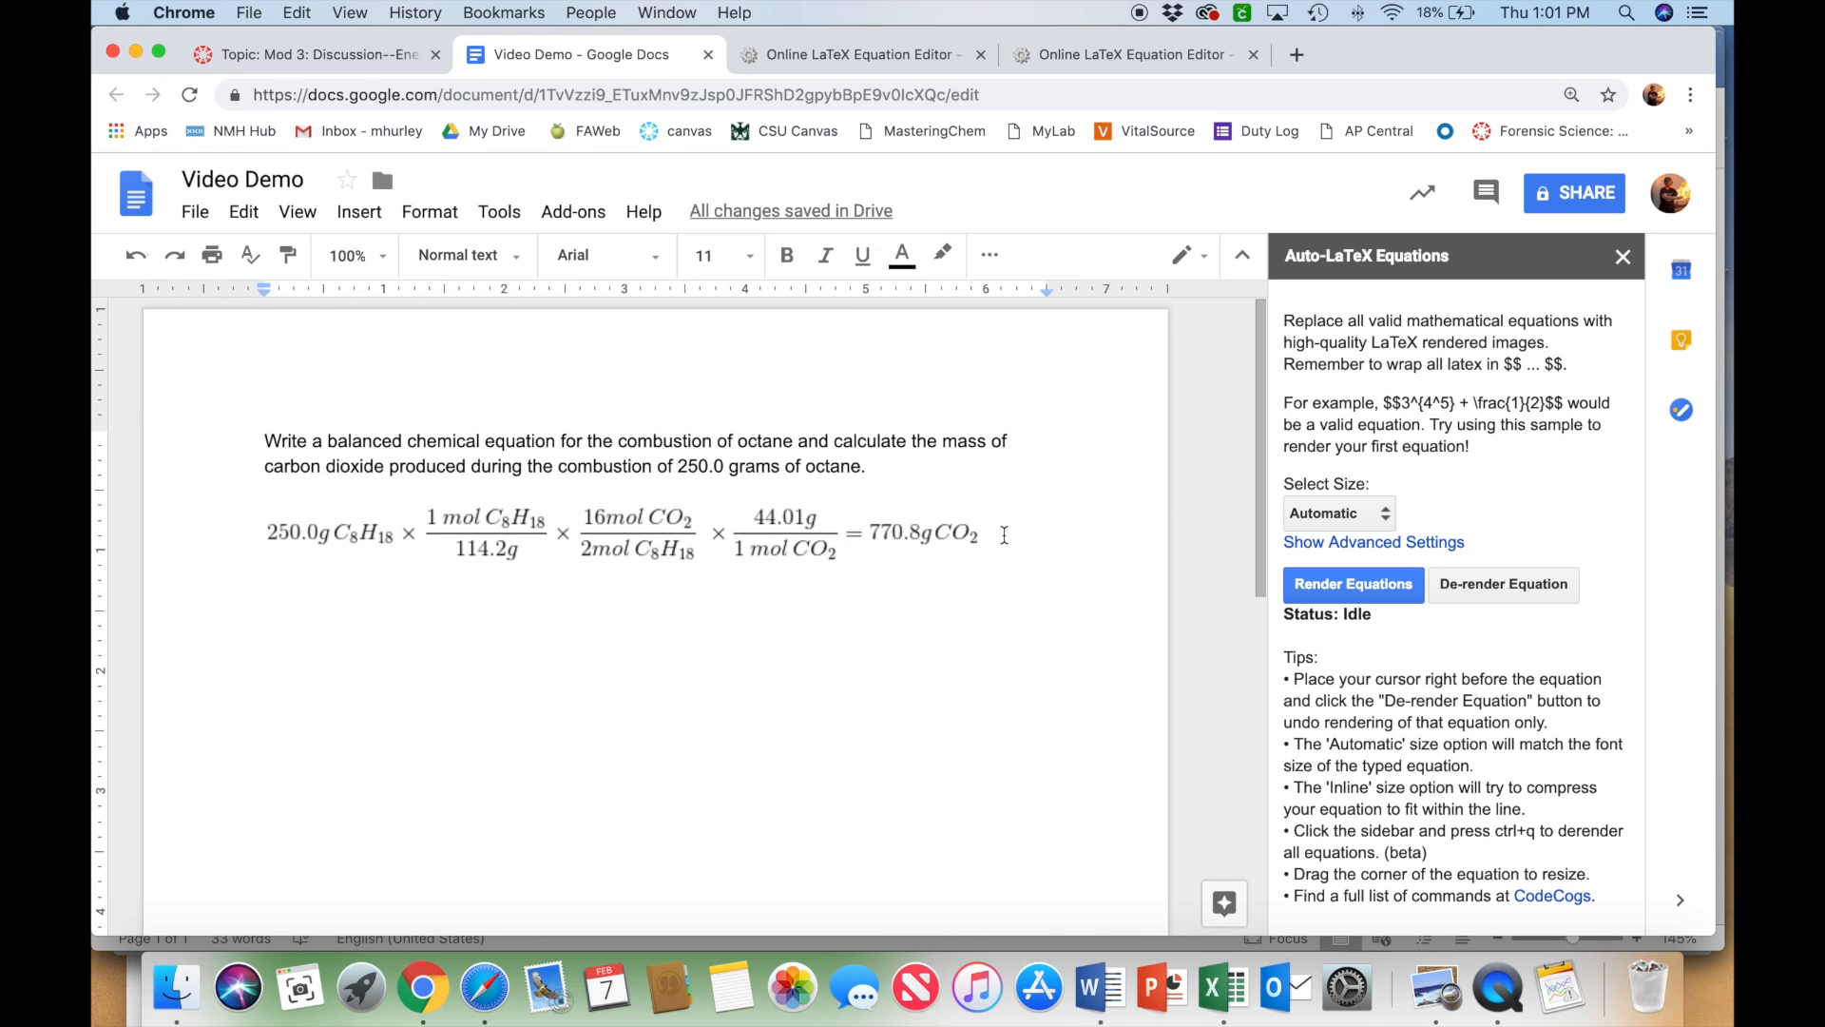
pyautogui.press('Return')
pyautogui.press('Return')
pyautogui.write('$$')
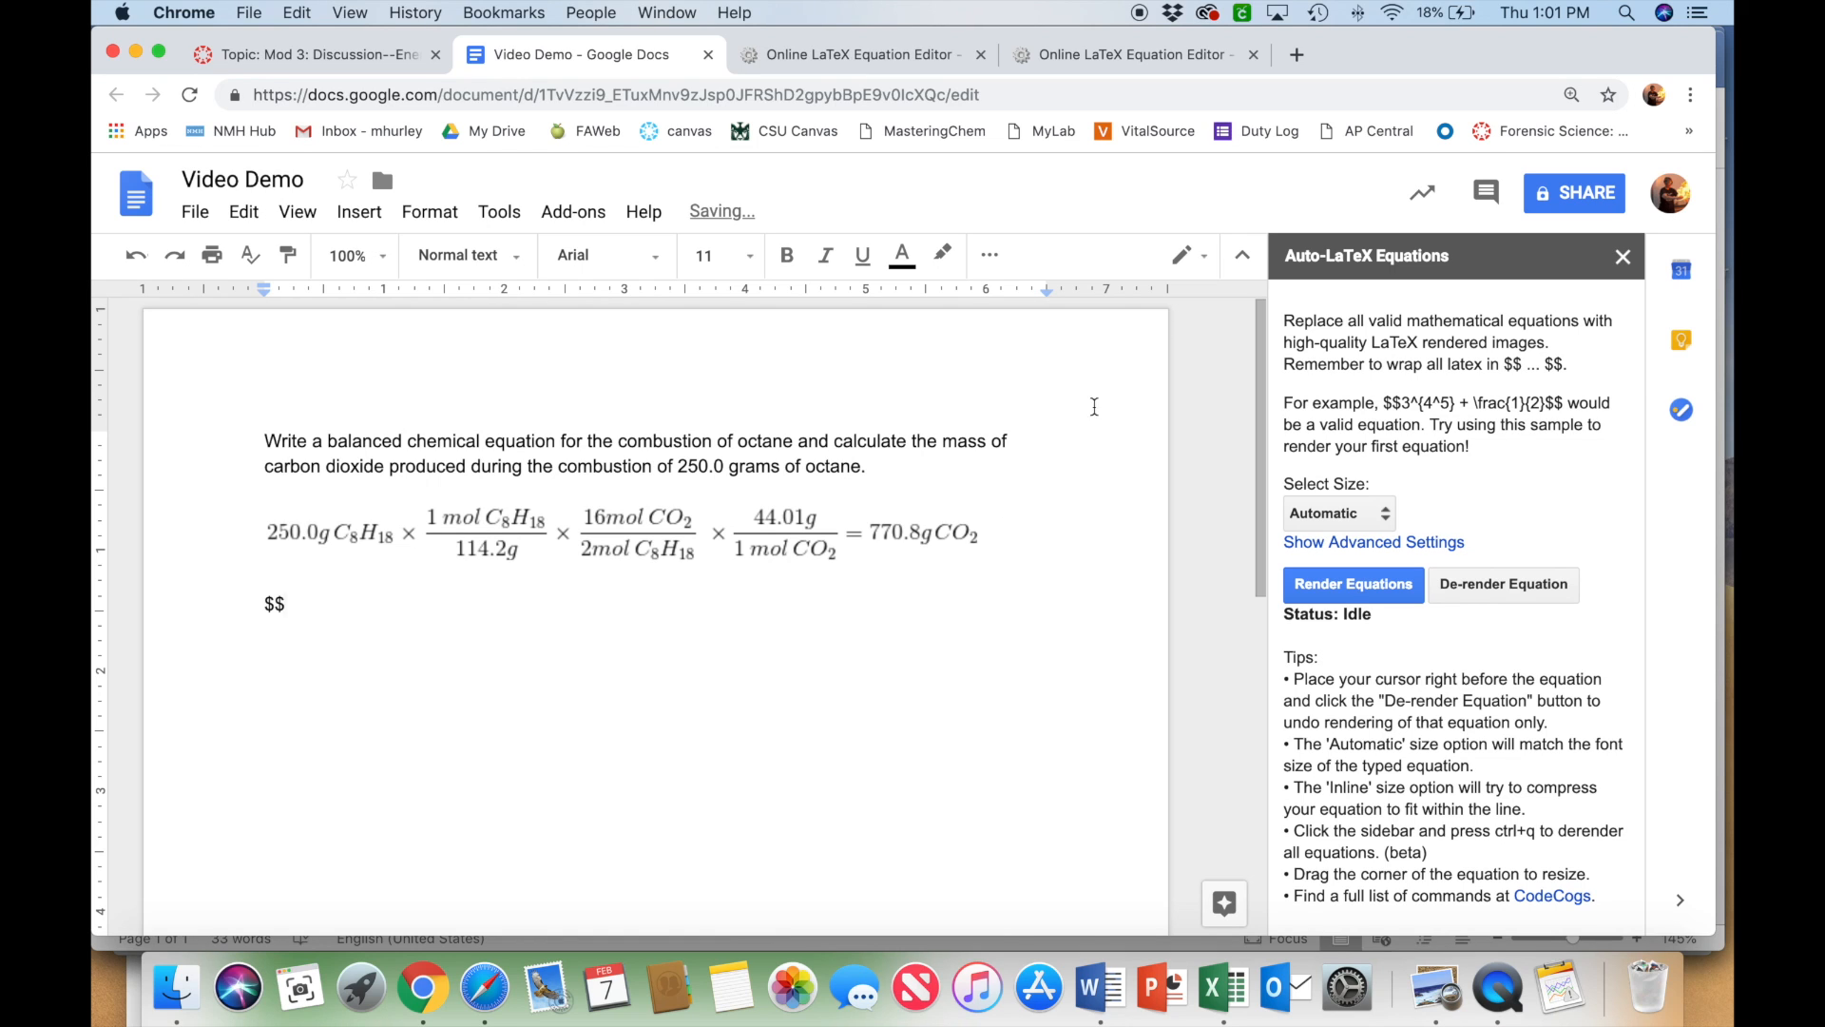
pyautogui.click(897, 55)
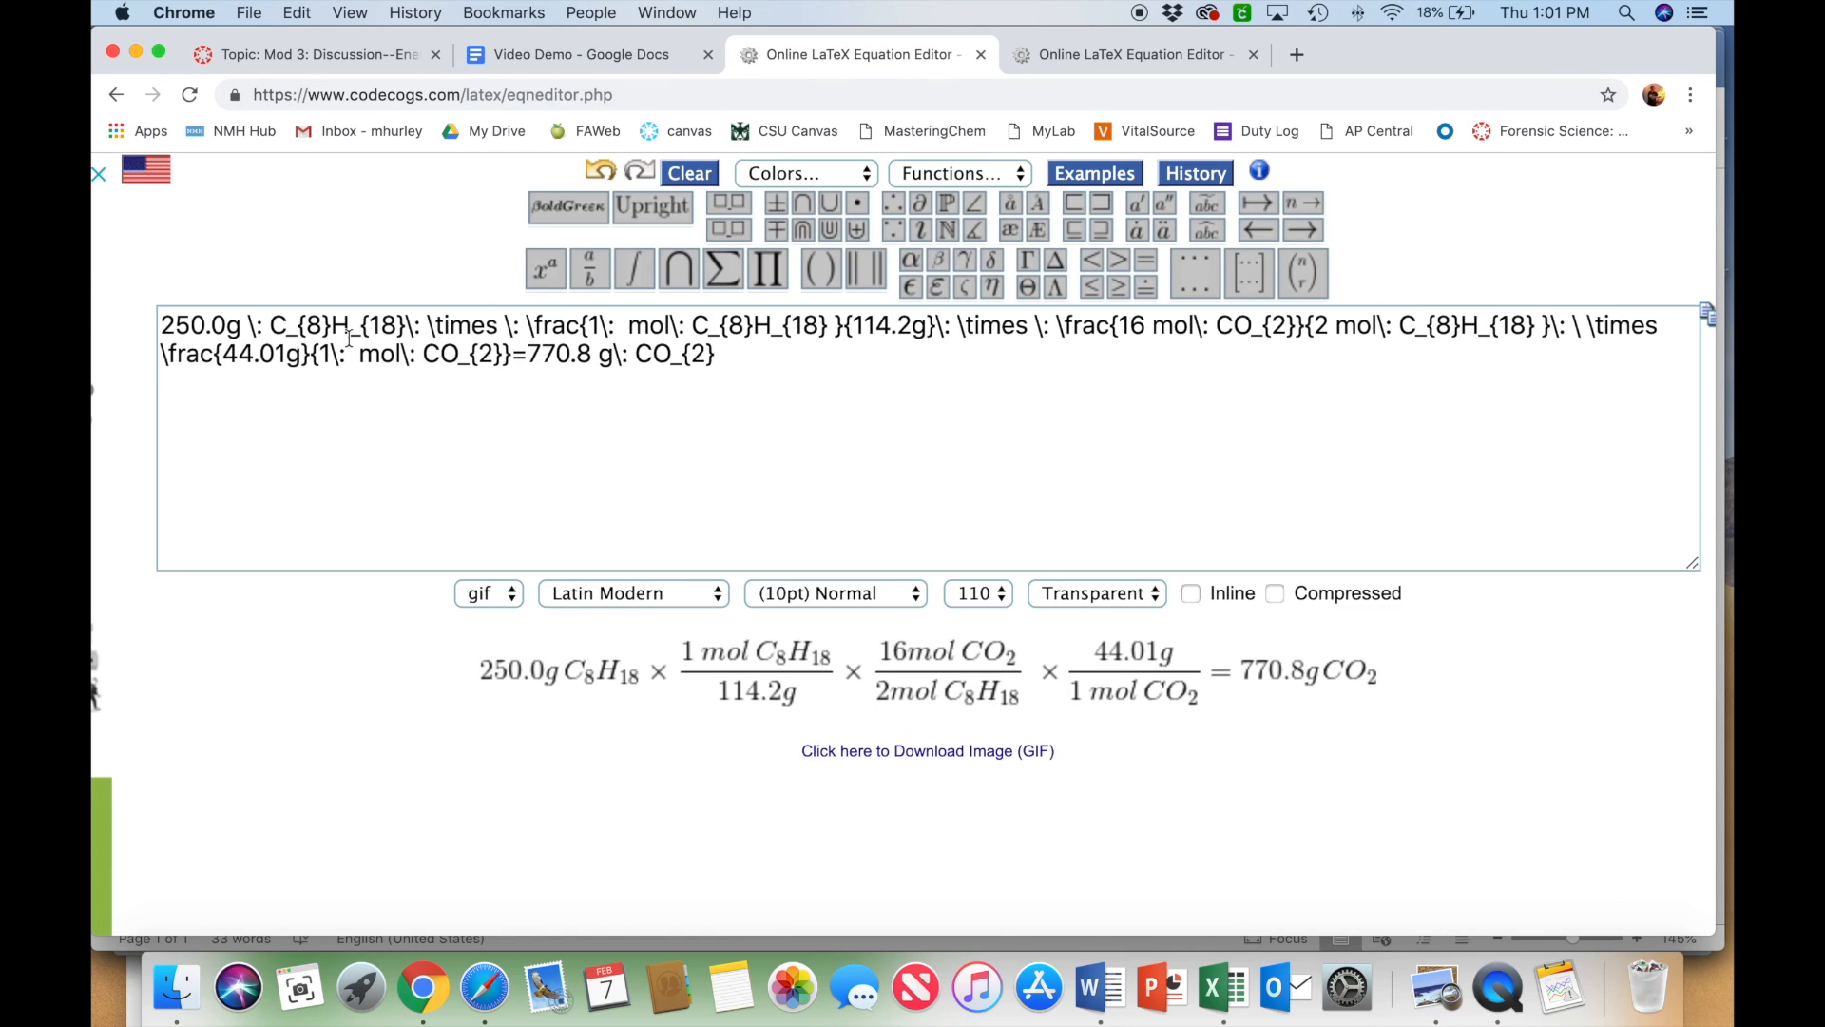
pyautogui.moveTo(163, 325); pyautogui.dragTo(733, 395)
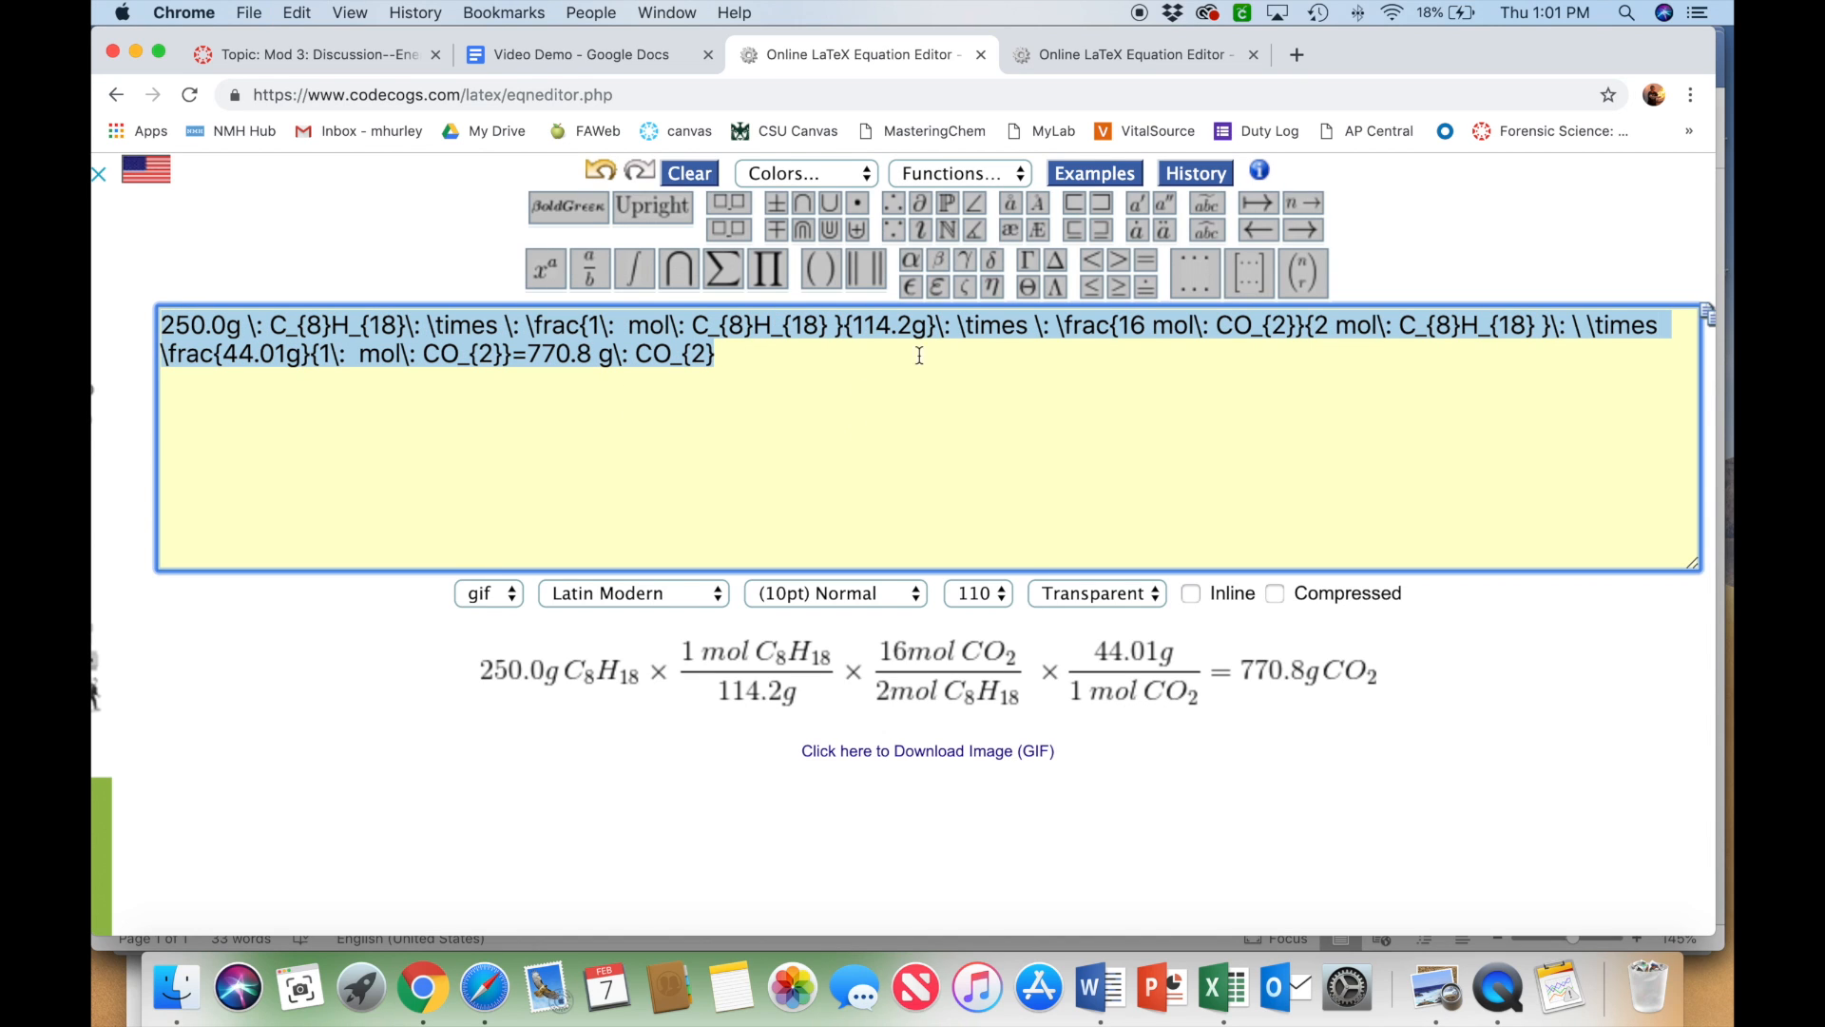
pyautogui.click(664, 59)
pyautogui.press('super+v')
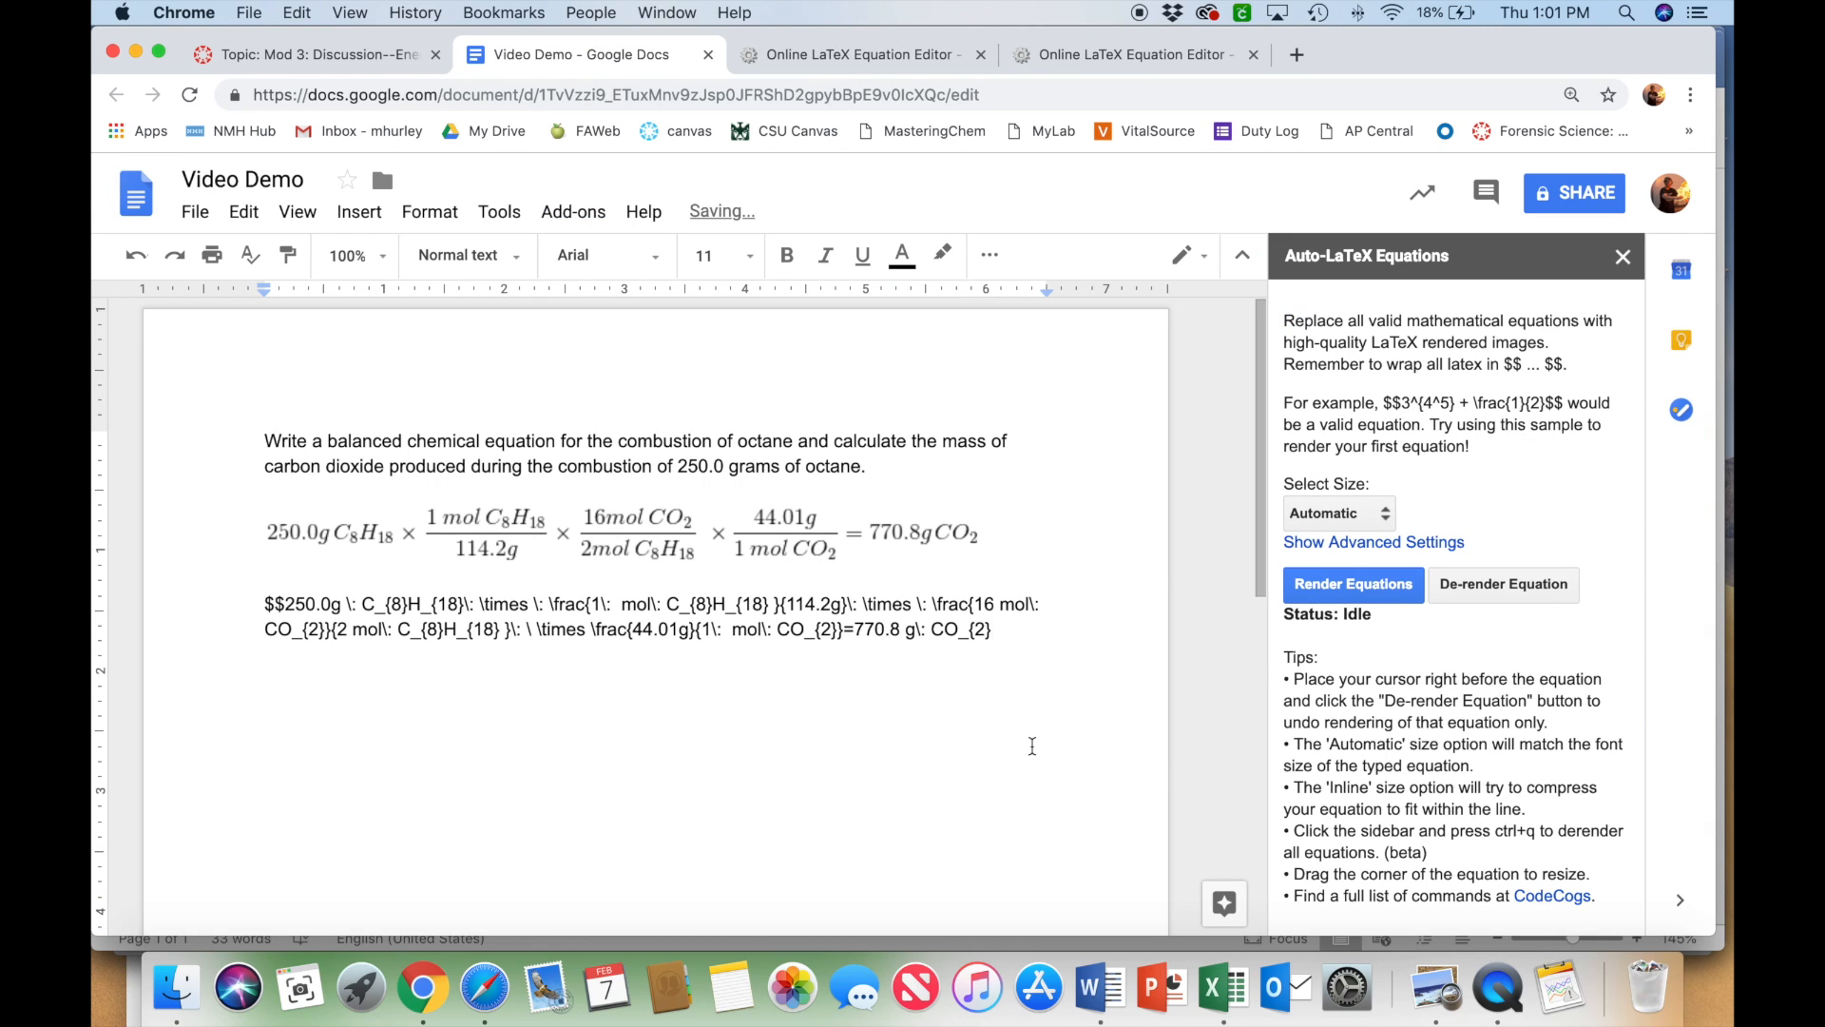
pyautogui.write('$$')
pyautogui.click(1389, 590)
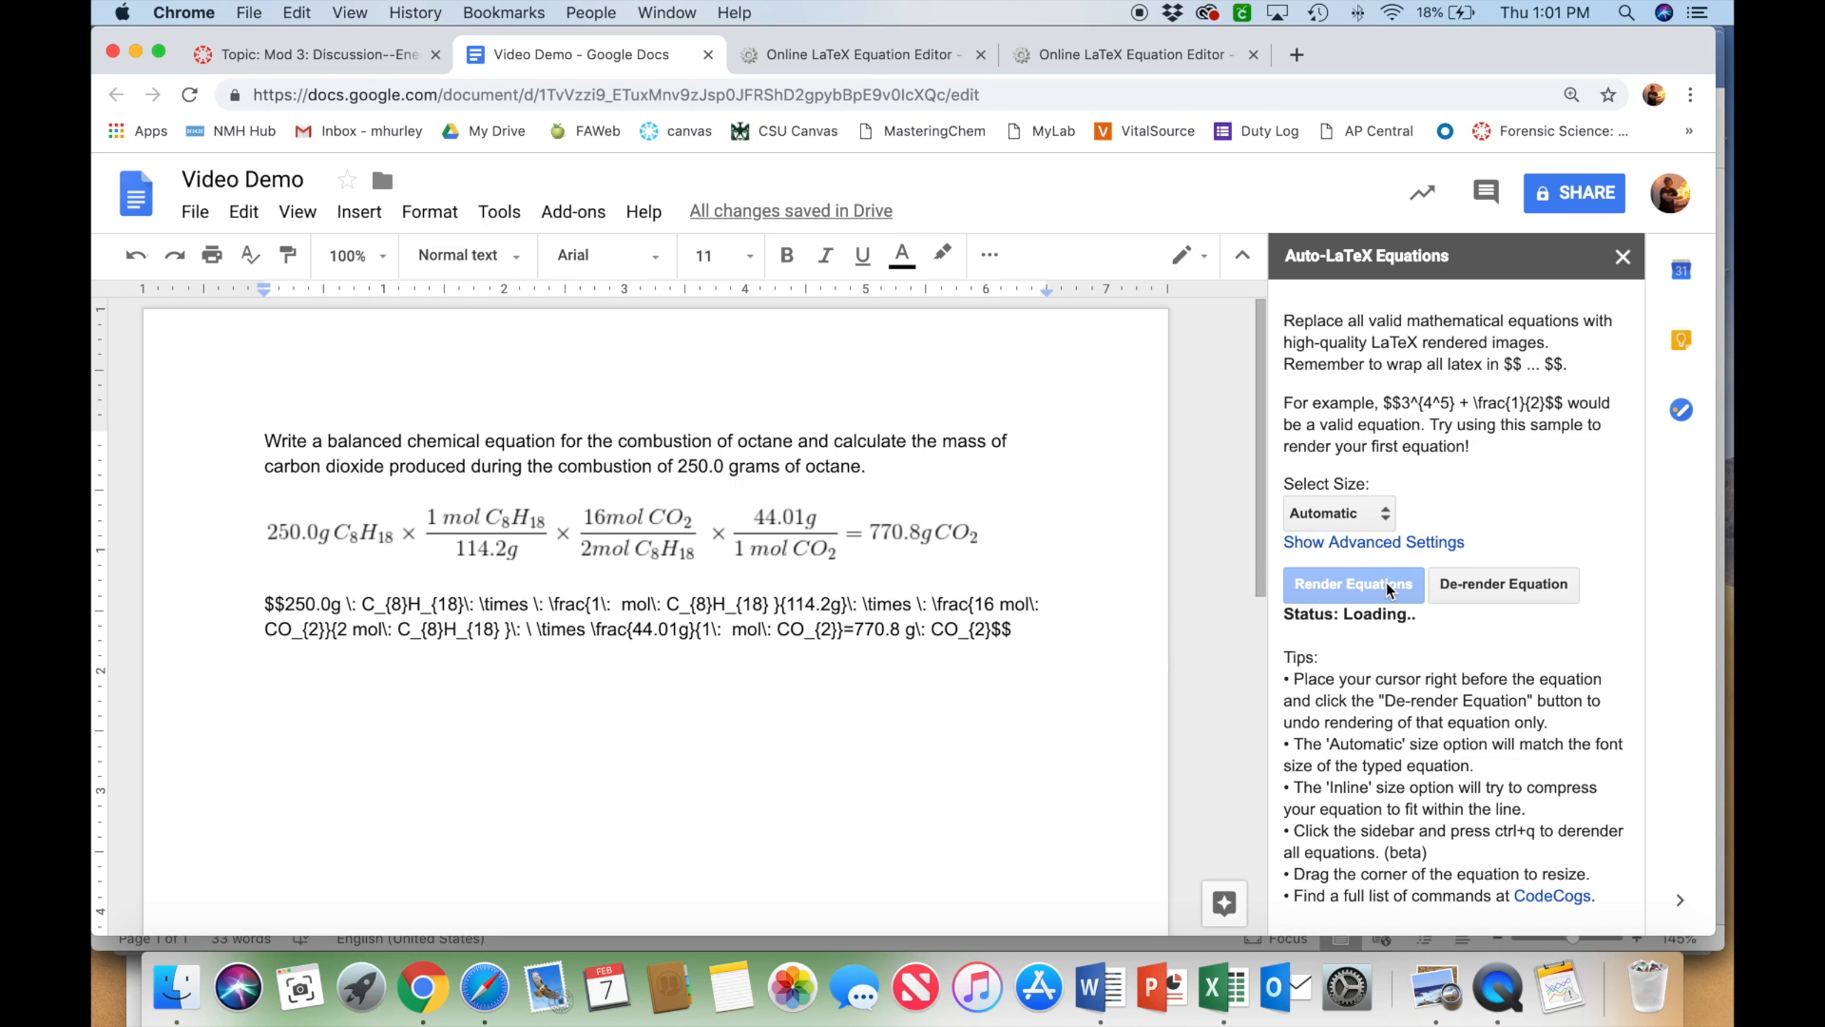